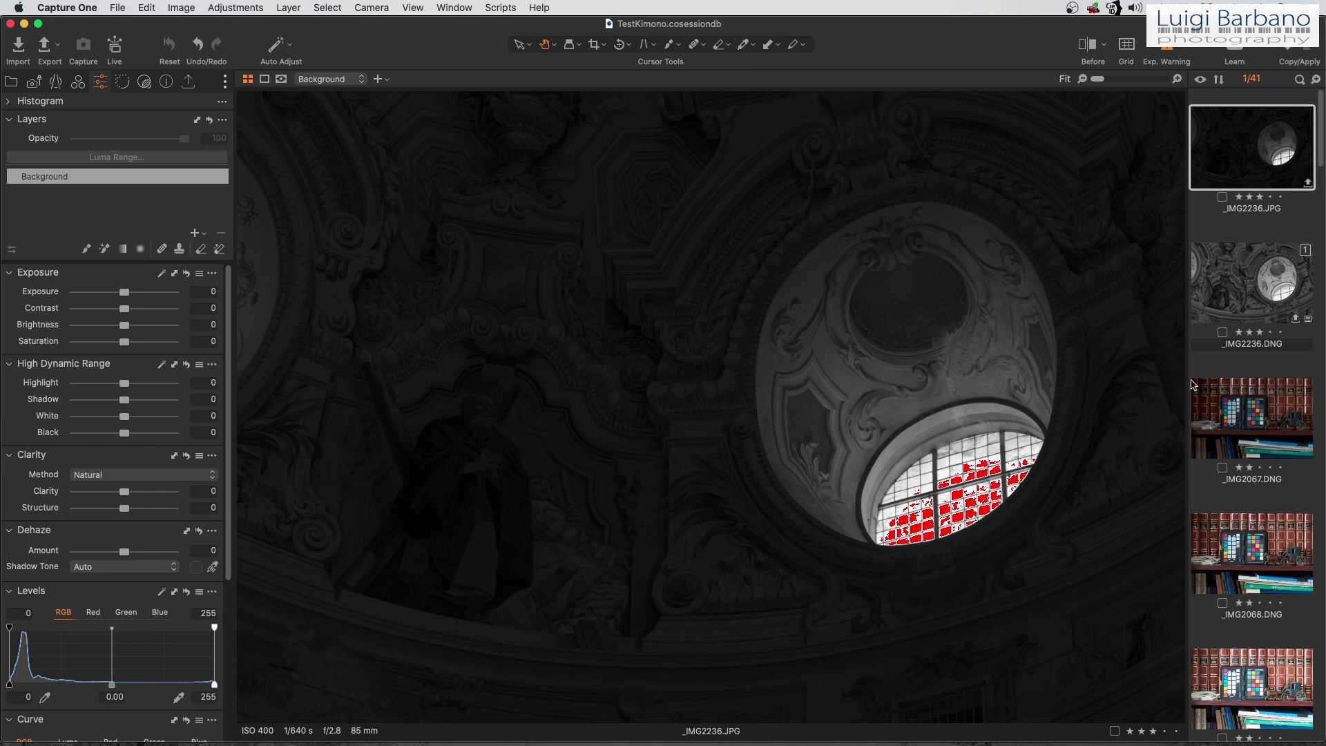
Step: Show _IMG2236.DNG and inspect the statues, robe, head and arch at 100% for shadow noise, then fit the fresco
{"action": "left_click", "coordinate": [1267, 282]}
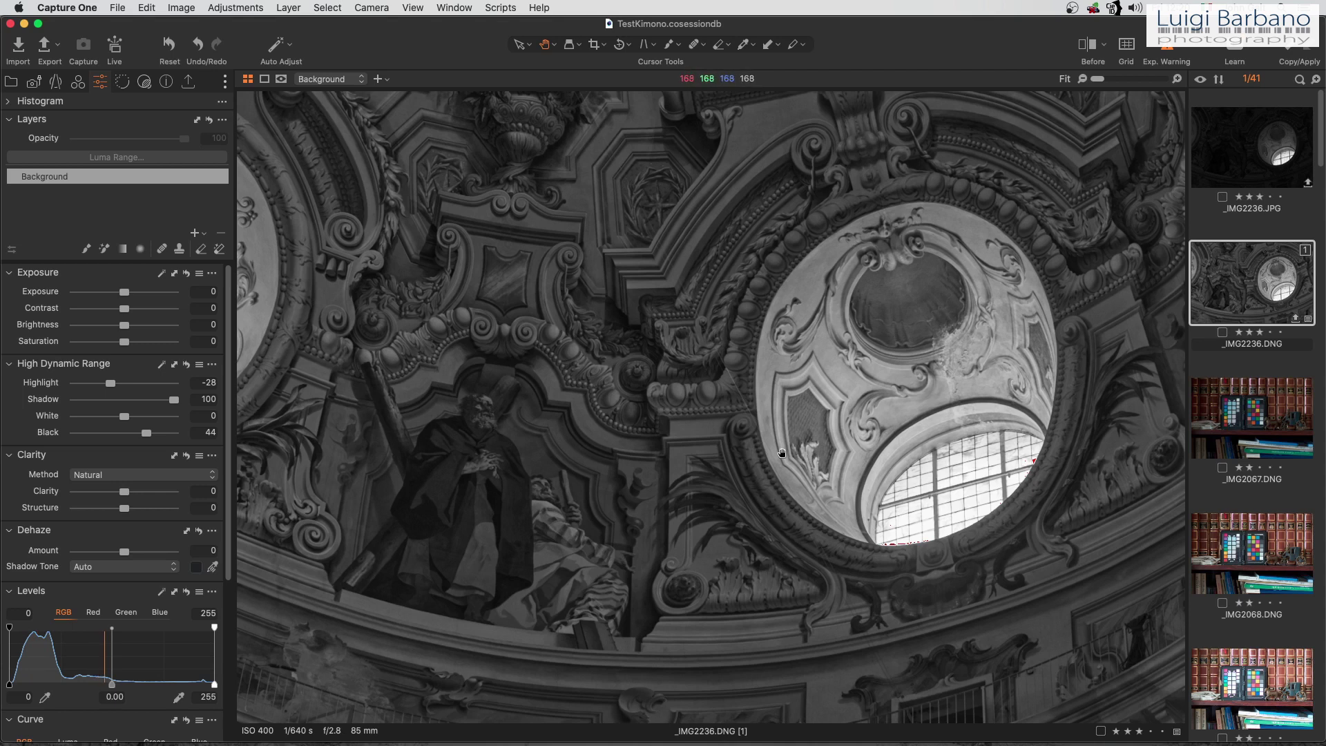
{"action": "double_click", "coordinate": [668, 474]}
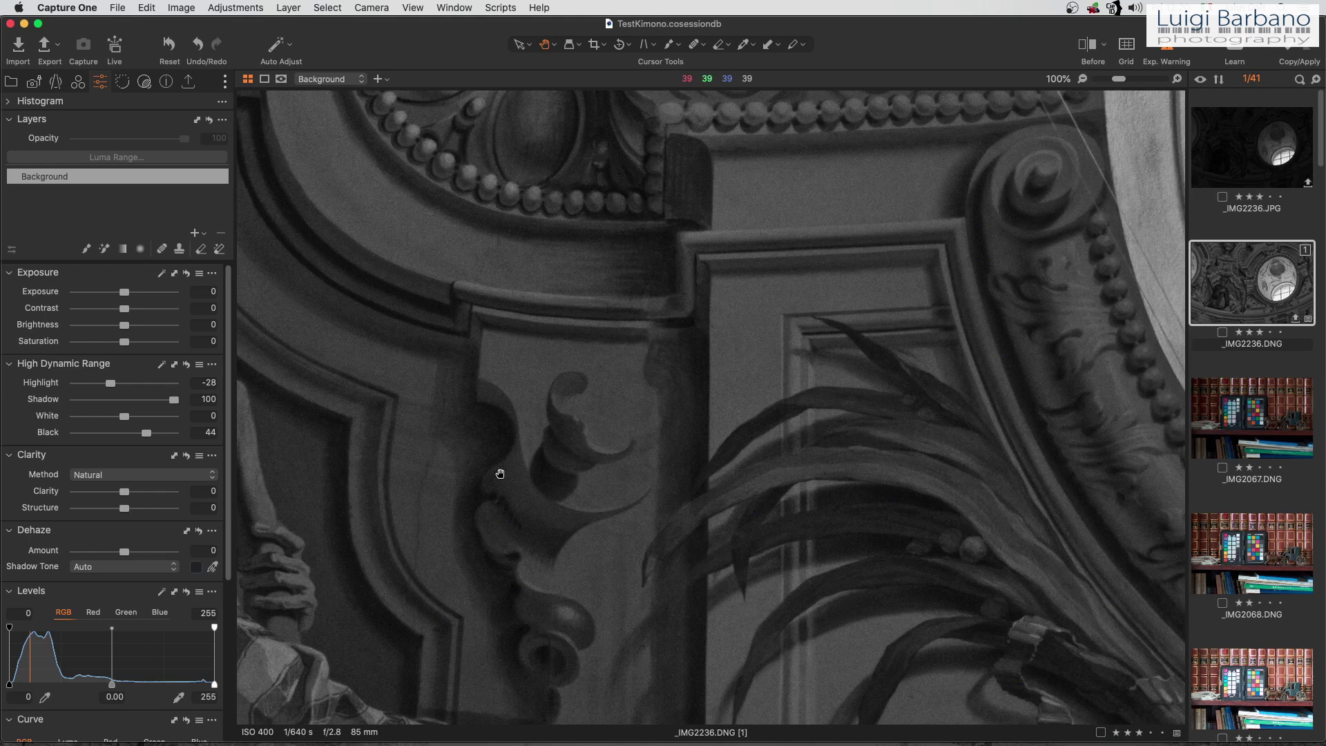
{"action": "left_click_drag", "start_coordinate": [500, 474], "coordinate": [793, 449]}
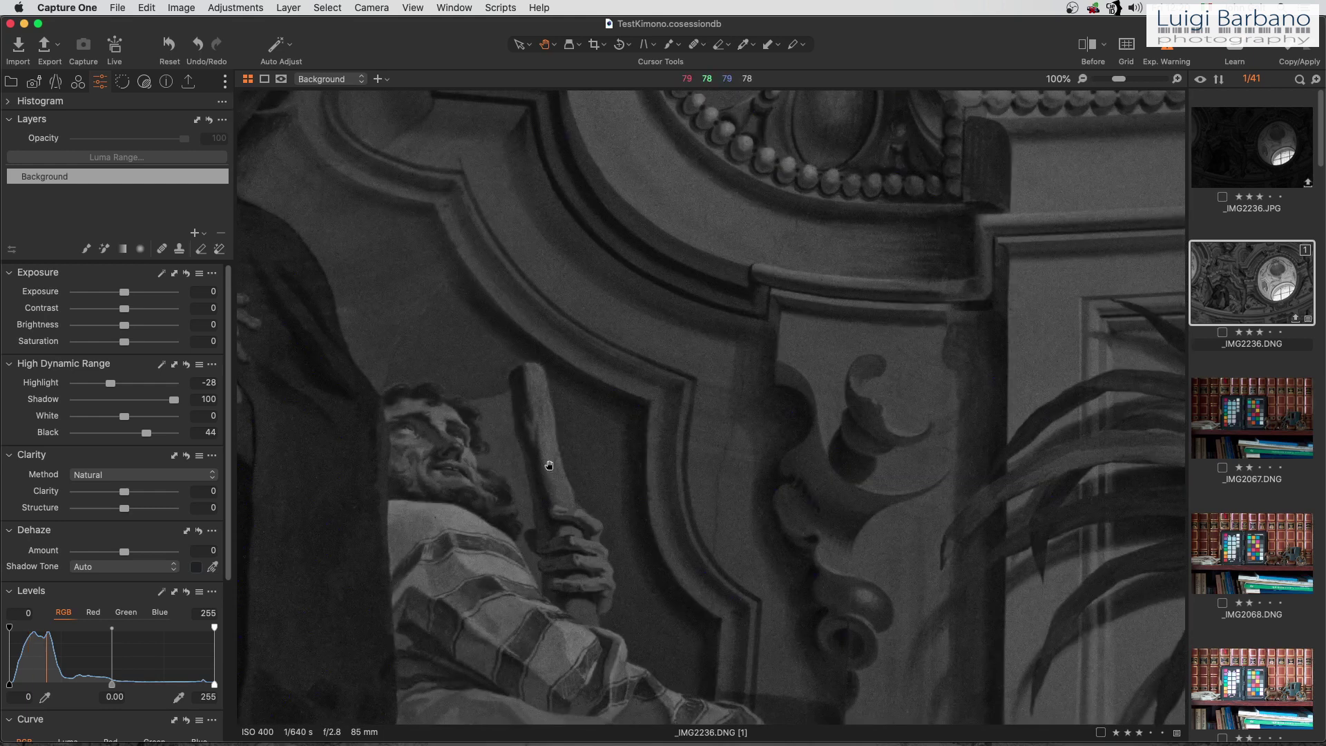
{"action": "left_click_drag", "start_coordinate": [549, 440], "coordinate": [888, 444]}
{"action": "left_click_drag", "start_coordinate": [580, 443], "coordinate": [893, 468]}
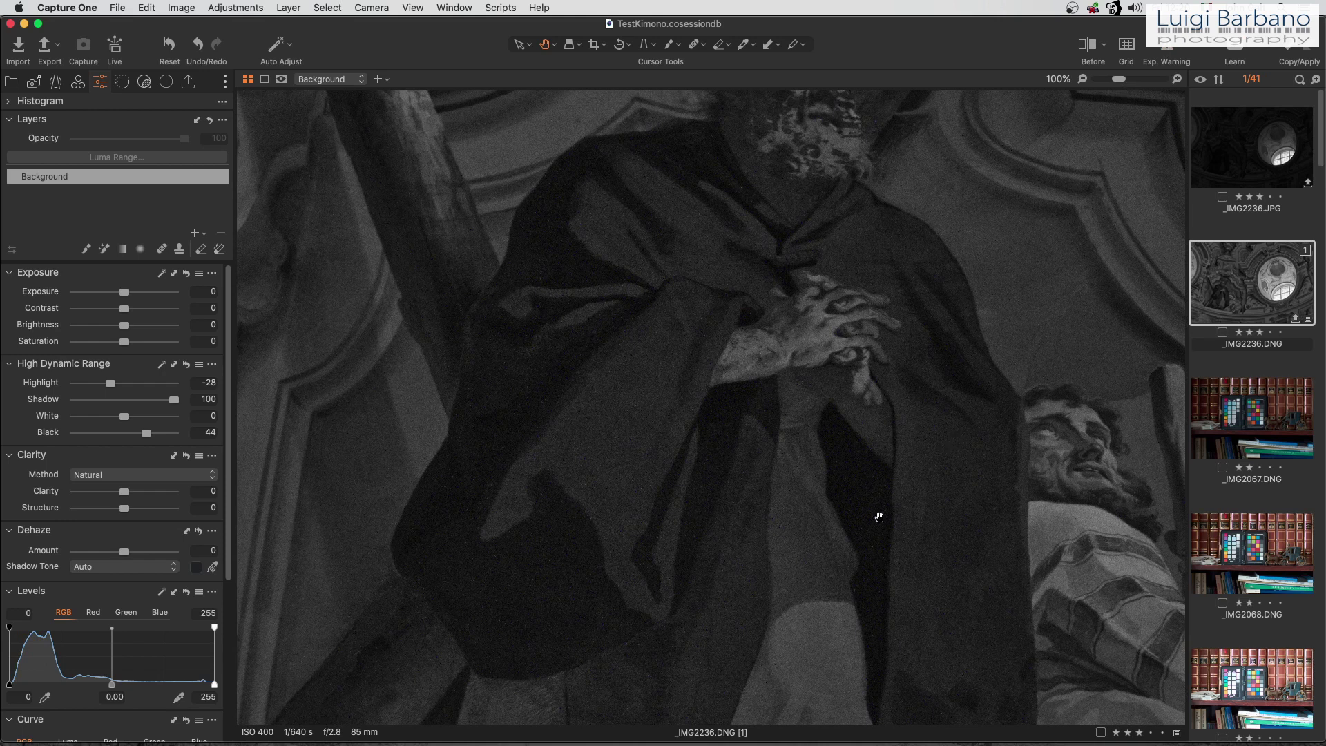
{"action": "left_click_drag", "start_coordinate": [870, 536], "coordinate": [885, 466]}
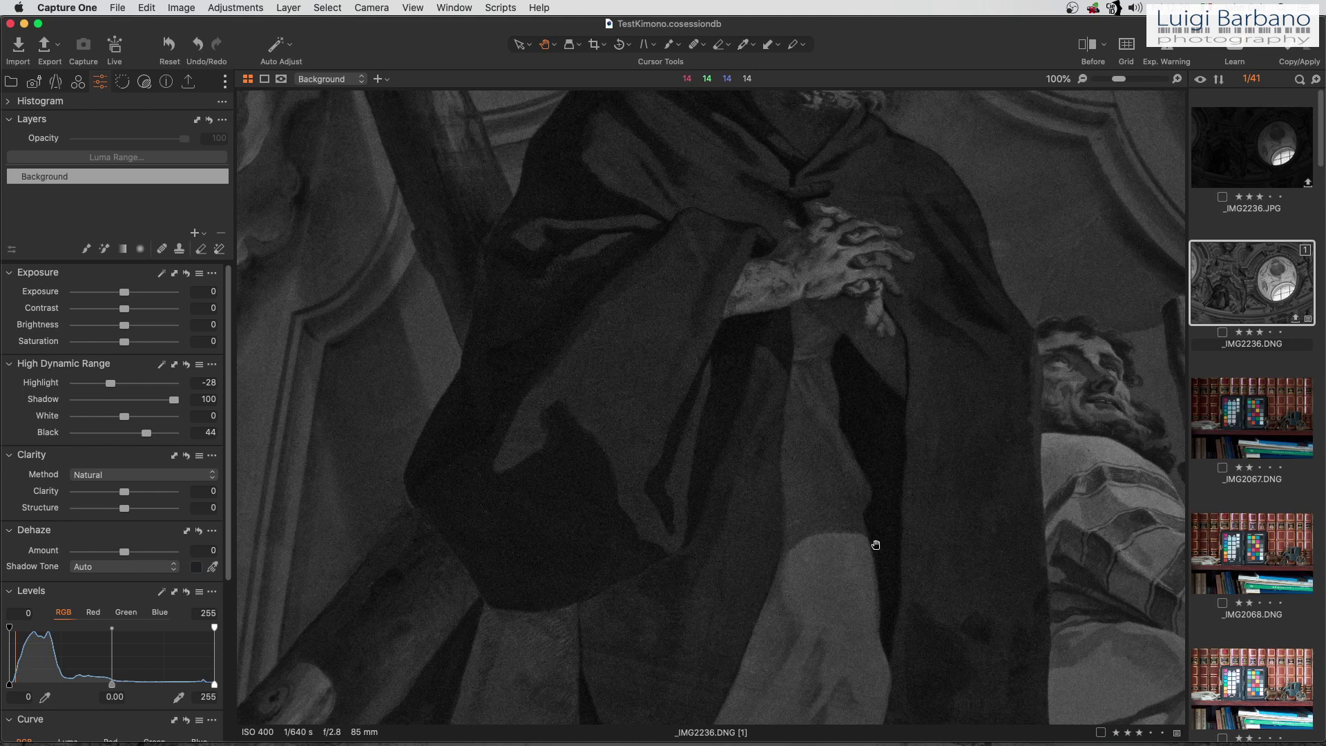
{"action": "left_click_drag", "start_coordinate": [839, 491], "coordinate": [696, 583]}
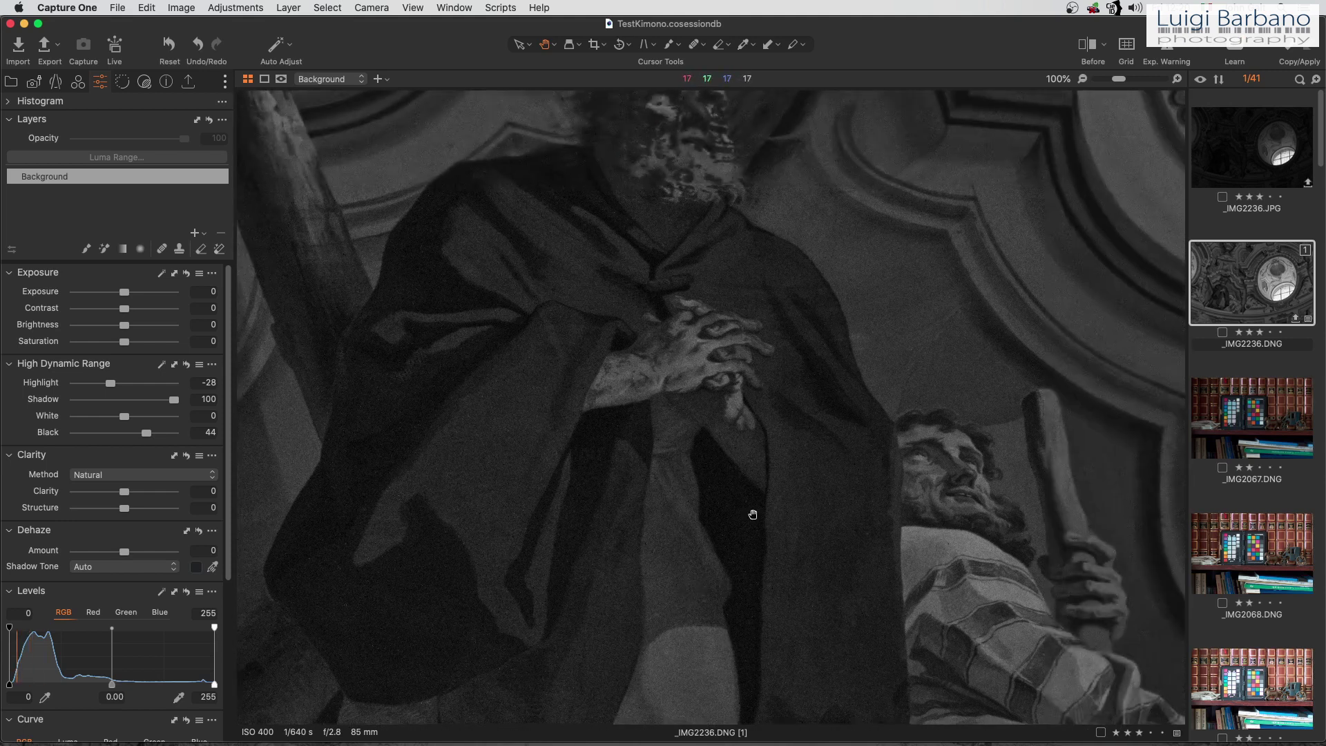
{"action": "left_click_drag", "start_coordinate": [752, 515], "coordinate": [684, 594]}
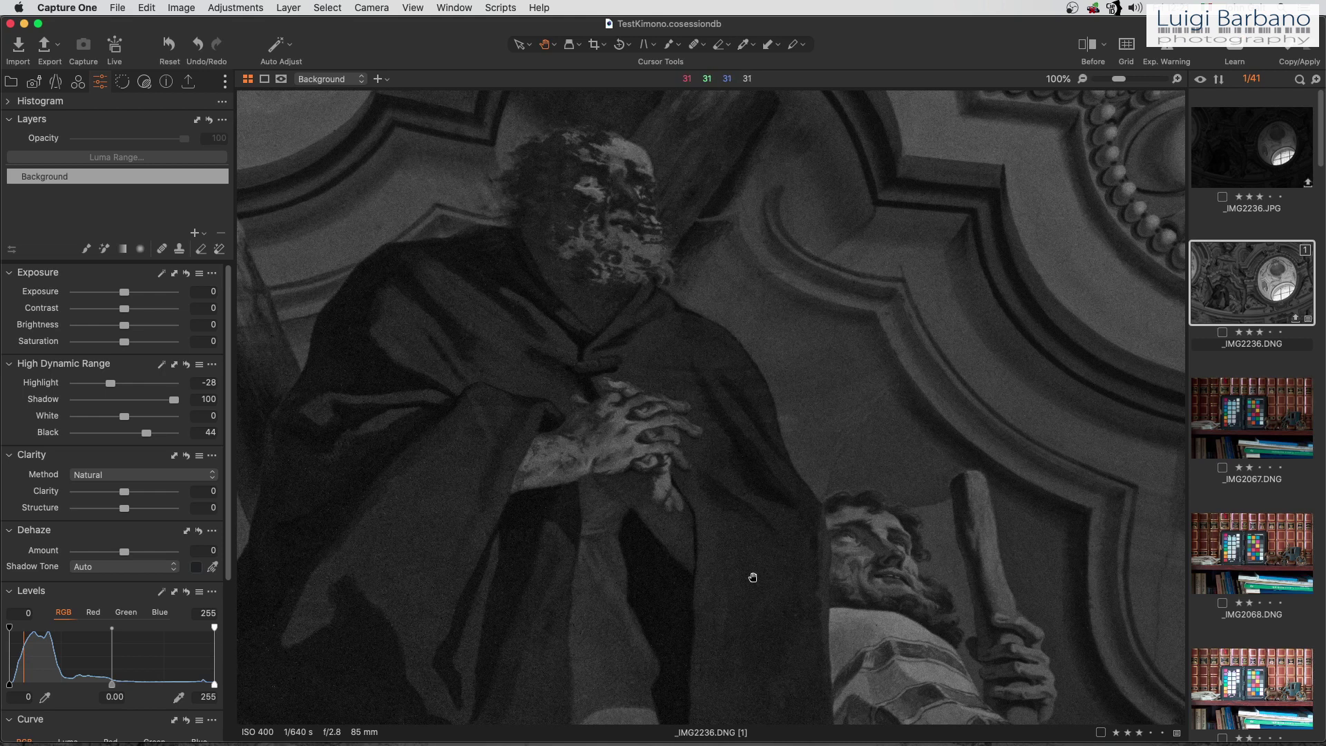
{"action": "key", "text": "super+0"}
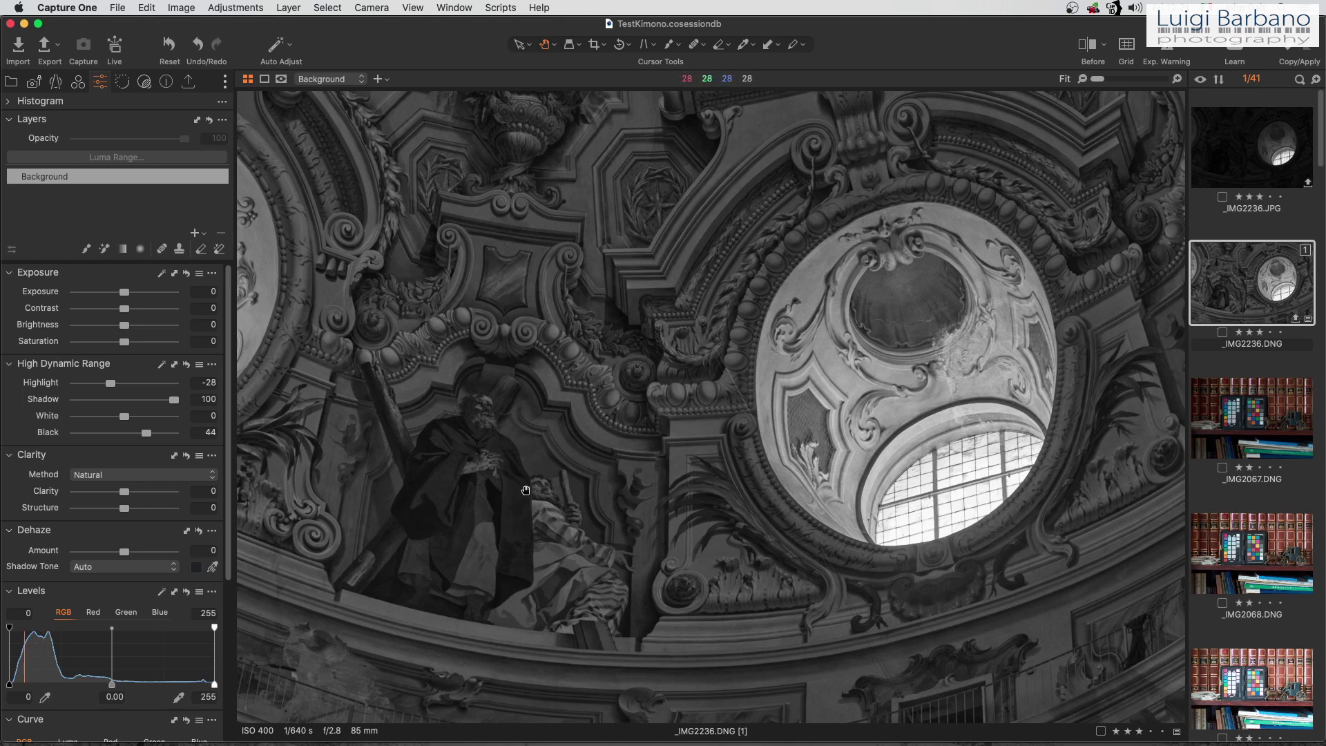
Step: Select the black-and-white _IMG2378.DNG ColorChecker bookshelf shot in the filmstrip
{"action": "scroll", "coordinate": [1252, 448], "scroll_direction": "down", "scroll_amount": 10}
{"action": "left_click", "coordinate": [1258, 480]}
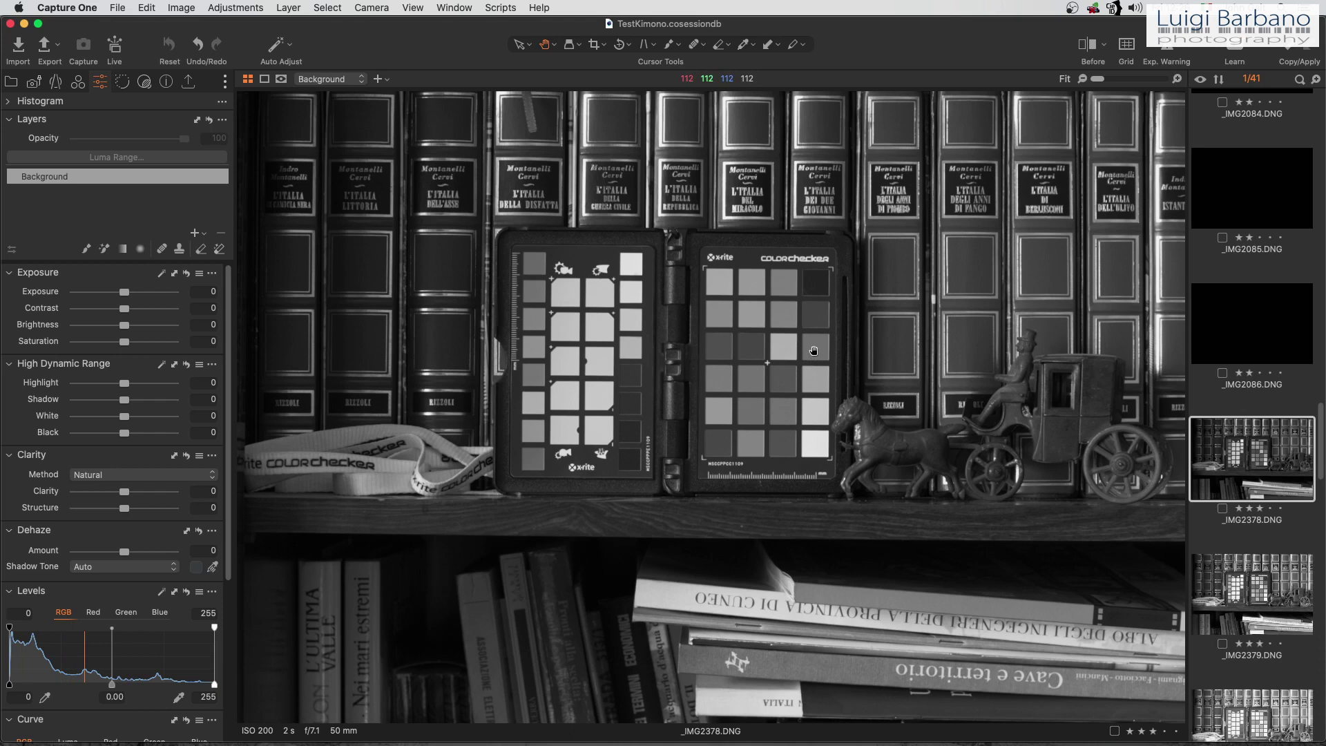
Step: Darken _IMG2379 to -0.34 exposure and lower the exposure of _IMG2380
{"action": "scroll", "coordinate": [1274, 449], "scroll_direction": "down", "scroll_amount": 2}
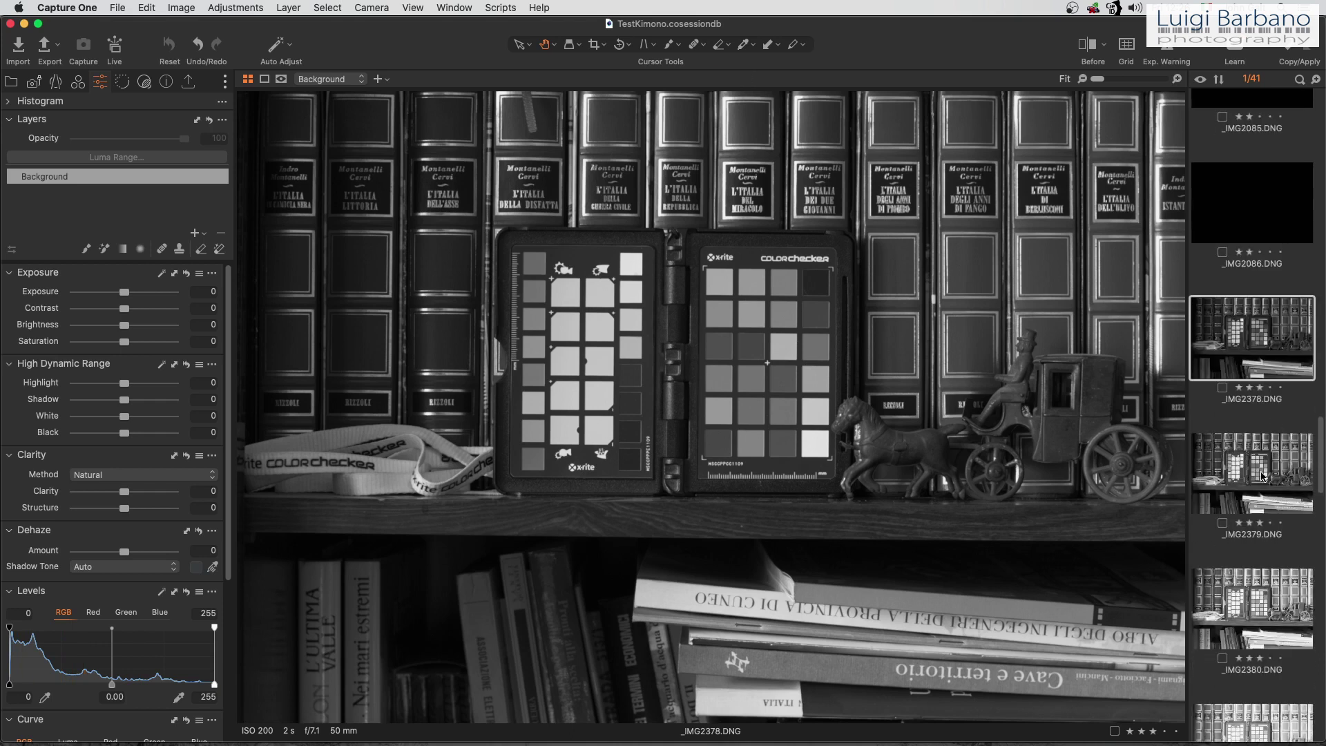
{"action": "left_click", "coordinate": [1261, 476]}
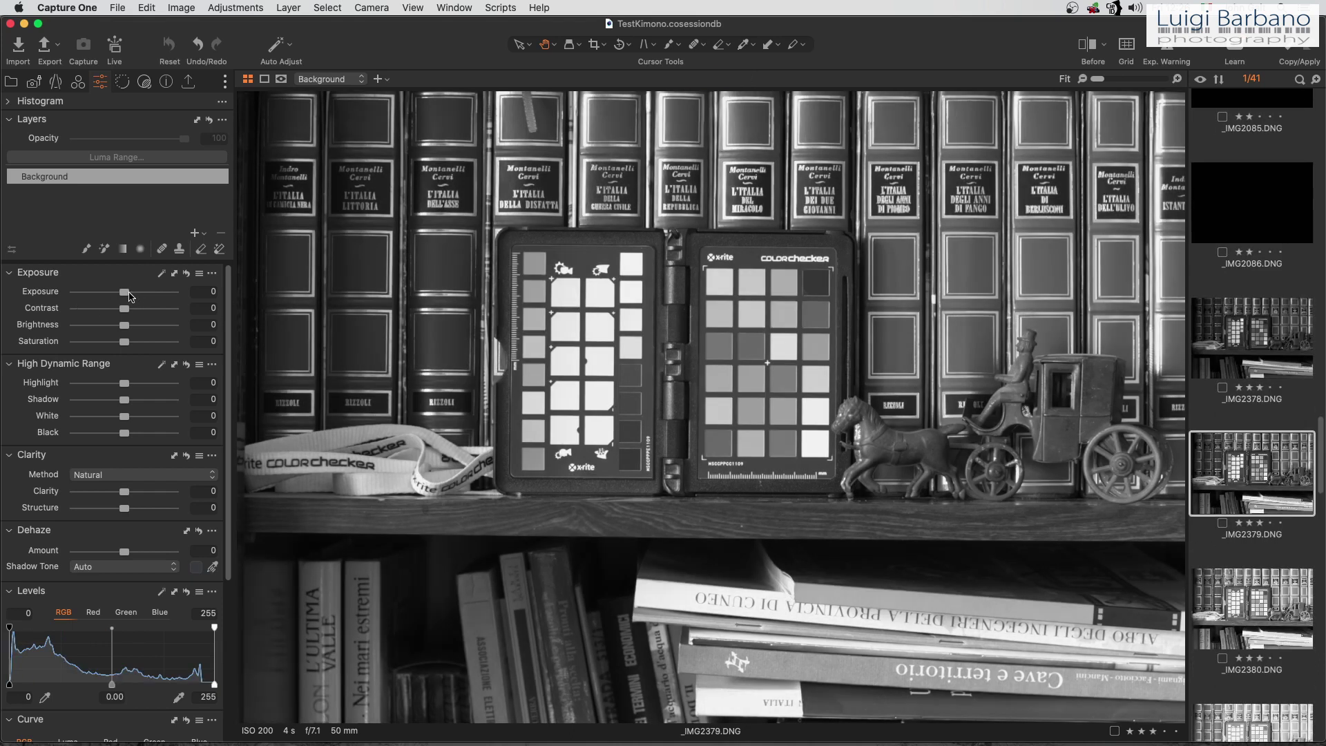
{"action": "left_click_drag", "start_coordinate": [128, 295], "coordinate": [124, 296]}
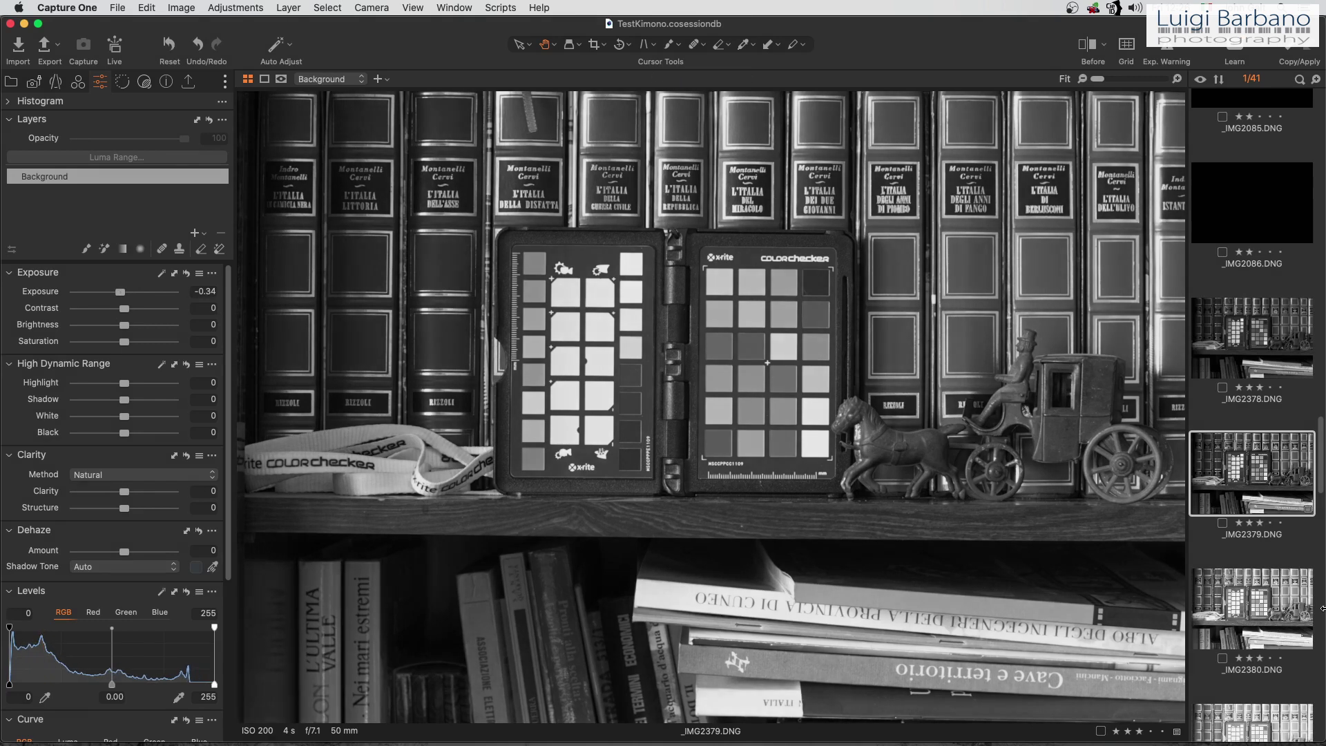
{"action": "left_click", "coordinate": [1279, 630]}
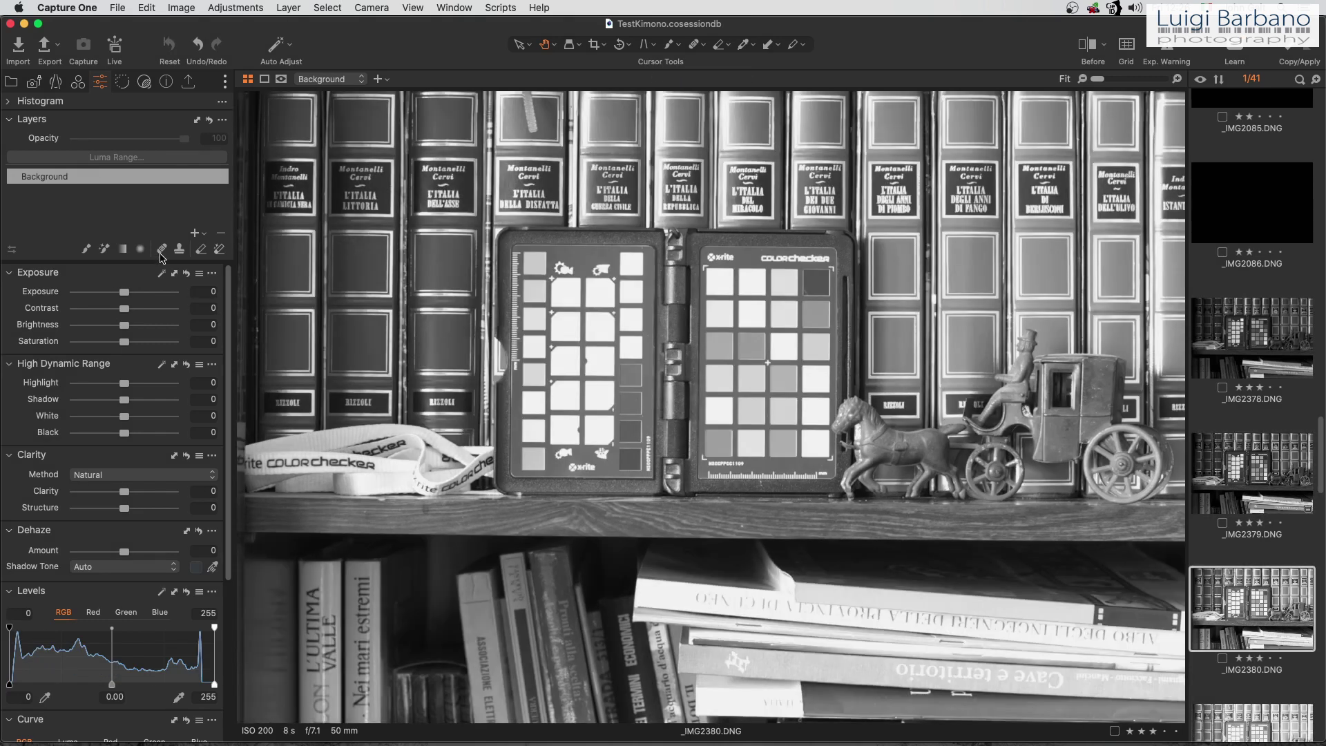
{"action": "left_click_drag", "start_coordinate": [124, 292], "coordinate": [107, 293]}
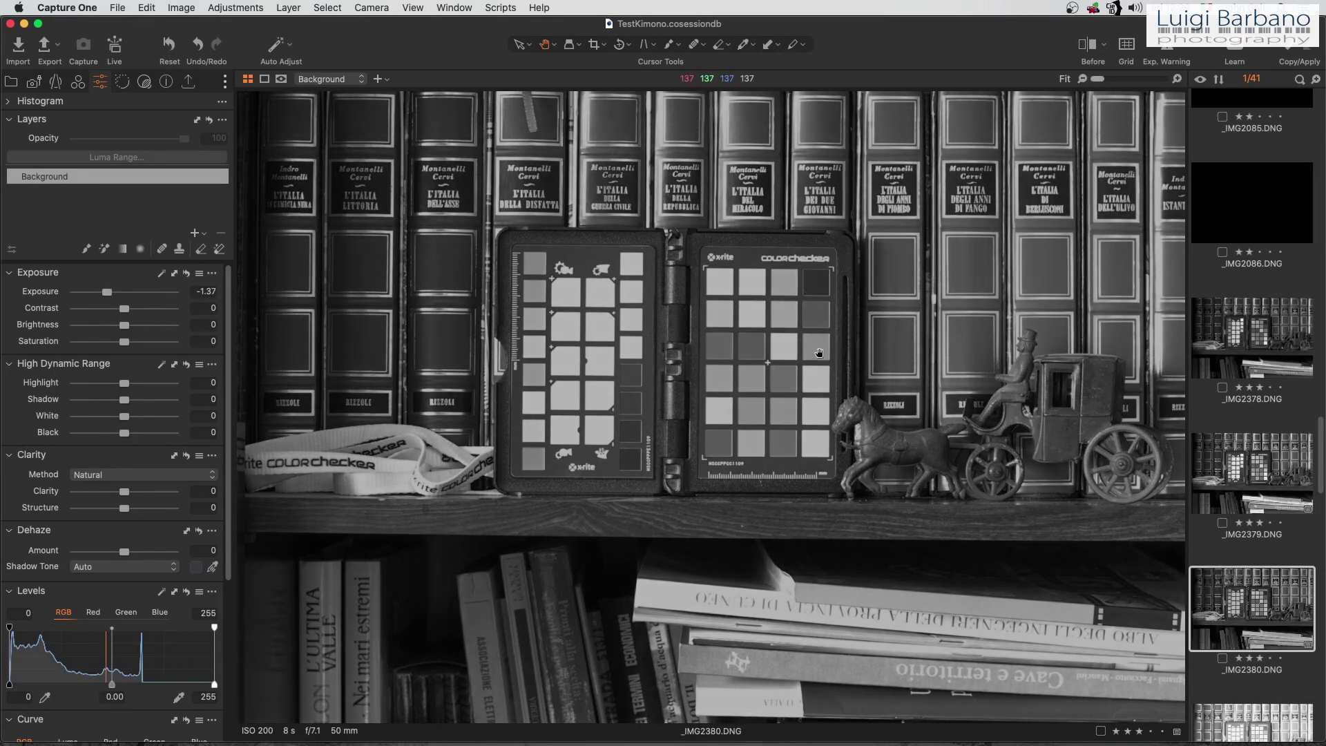
Step: Try a lower exposure on _IMG2381, then reset it to 0
{"action": "scroll", "coordinate": [1228, 618], "scroll_direction": "down", "scroll_amount": 3}
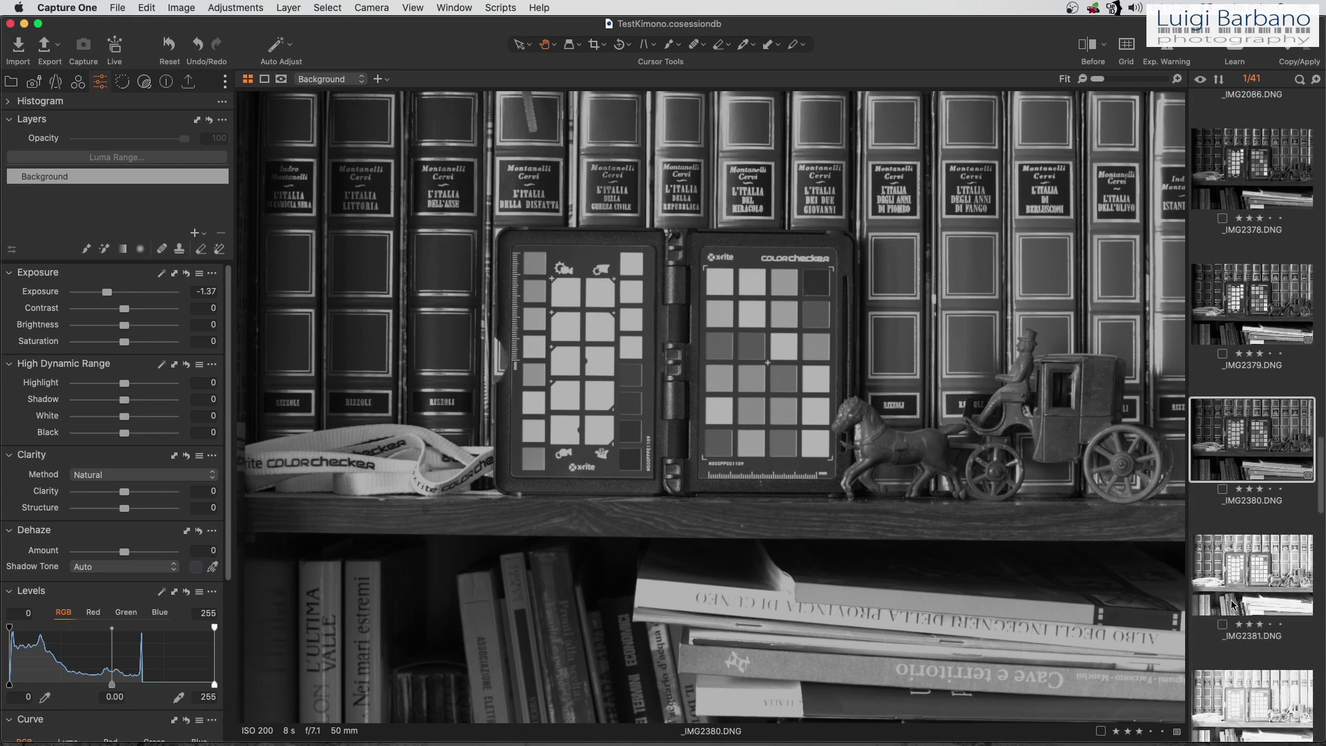
{"action": "left_click", "coordinate": [1234, 598]}
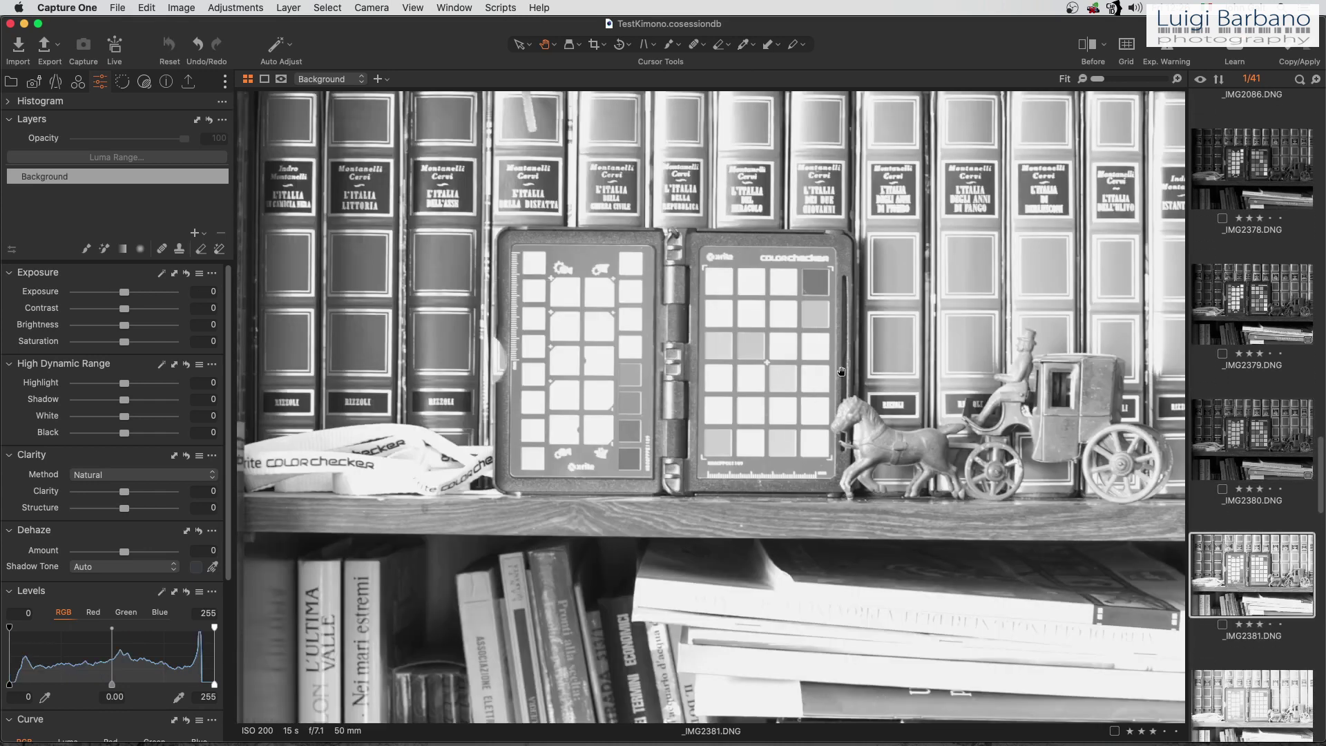
{"action": "mouse_move", "coordinate": [124, 292]}
{"action": "left_mouse_down"}
{"action": "mouse_move", "coordinate": [109, 298]}
{"action": "mouse_move", "coordinate": [167, 297]}
{"action": "mouse_move", "coordinate": [104, 297]}
{"action": "left_mouse_up"}
{"action": "double_click", "coordinate": [102, 297]}
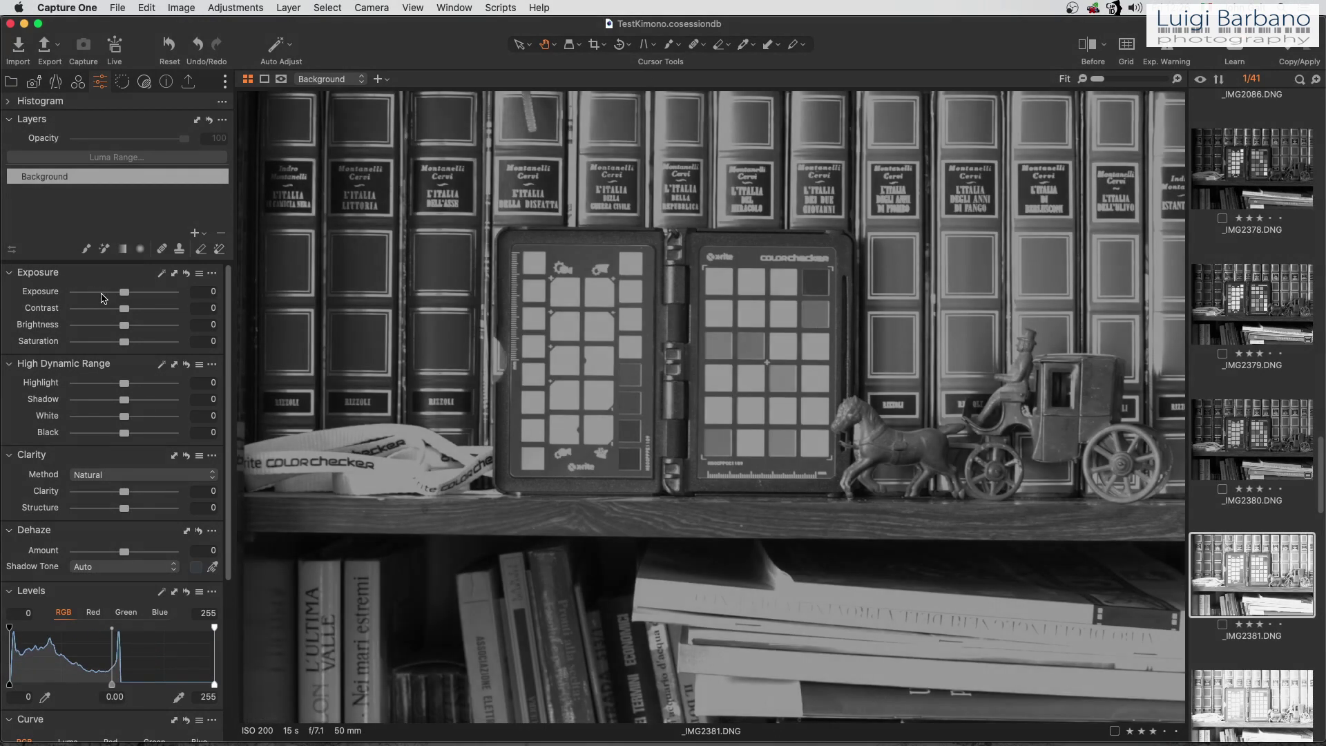
Step: Return to _IMG2380 and reset its exposure from -1.37 to 0
{"action": "scroll", "coordinate": [1265, 549], "scroll_direction": "up", "scroll_amount": 2}
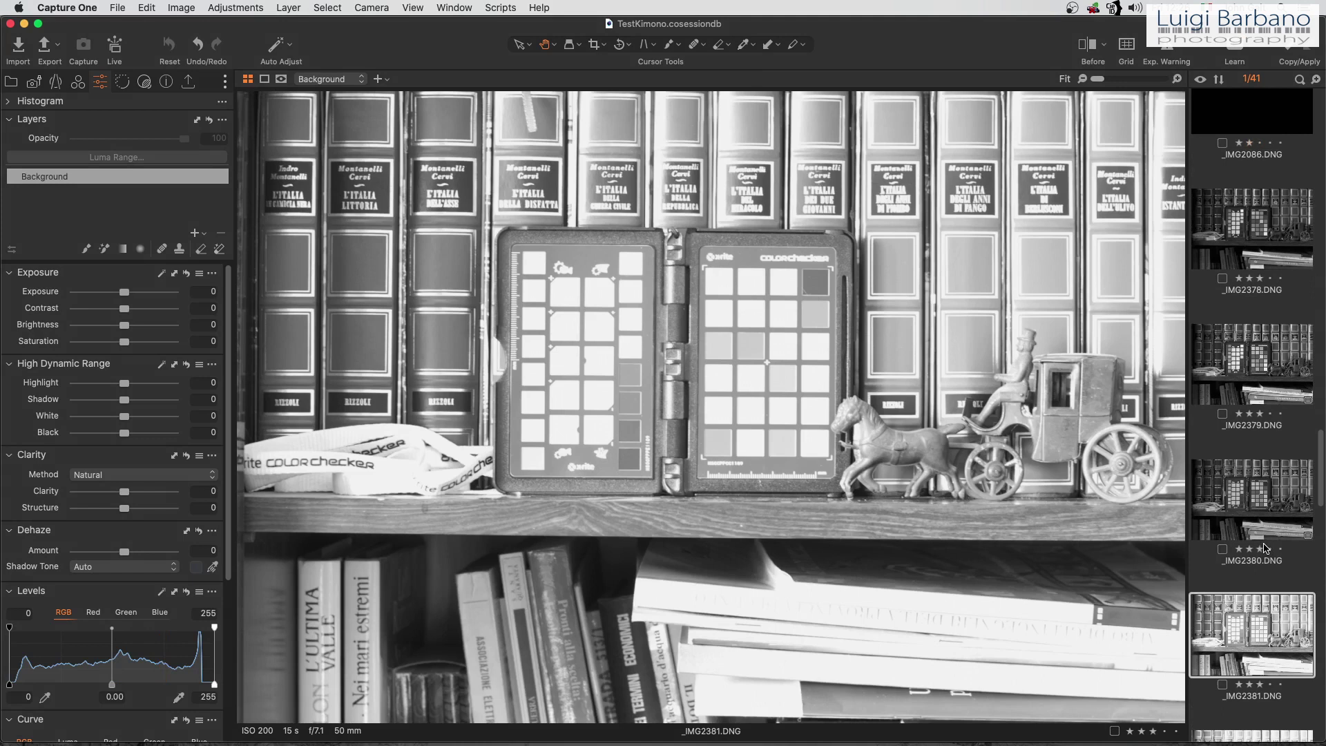
{"action": "left_click", "coordinate": [1232, 495]}
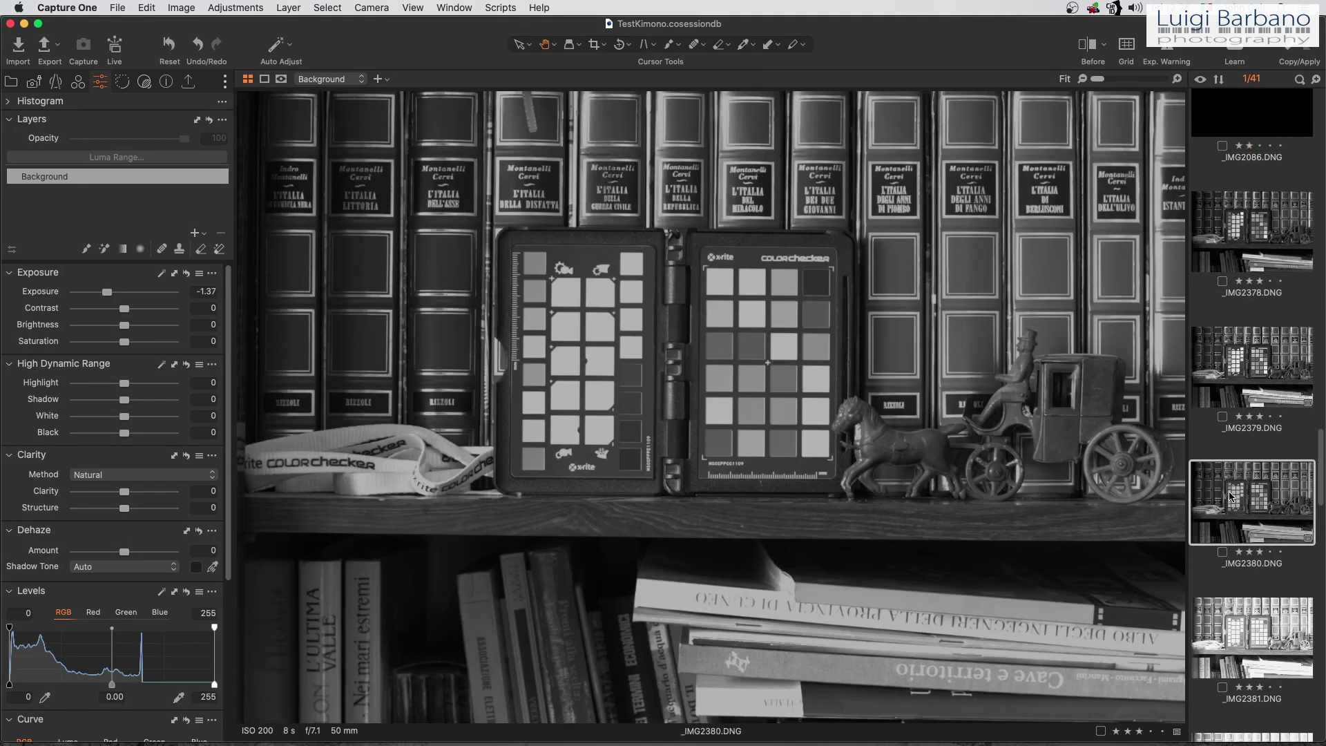
{"action": "scroll", "coordinate": [1233, 495], "scroll_direction": "up", "scroll_amount": 1}
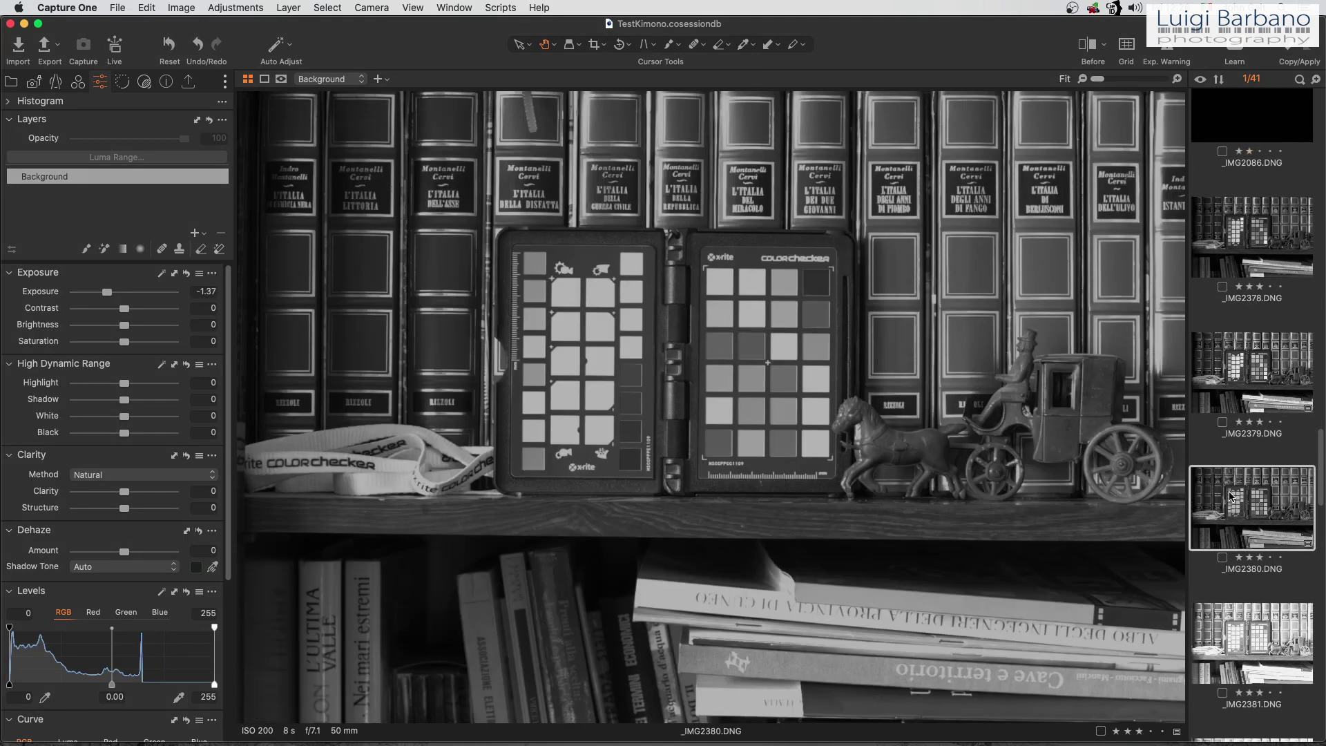
{"action": "scroll", "coordinate": [1231, 494], "scroll_direction": "up", "scroll_amount": 1}
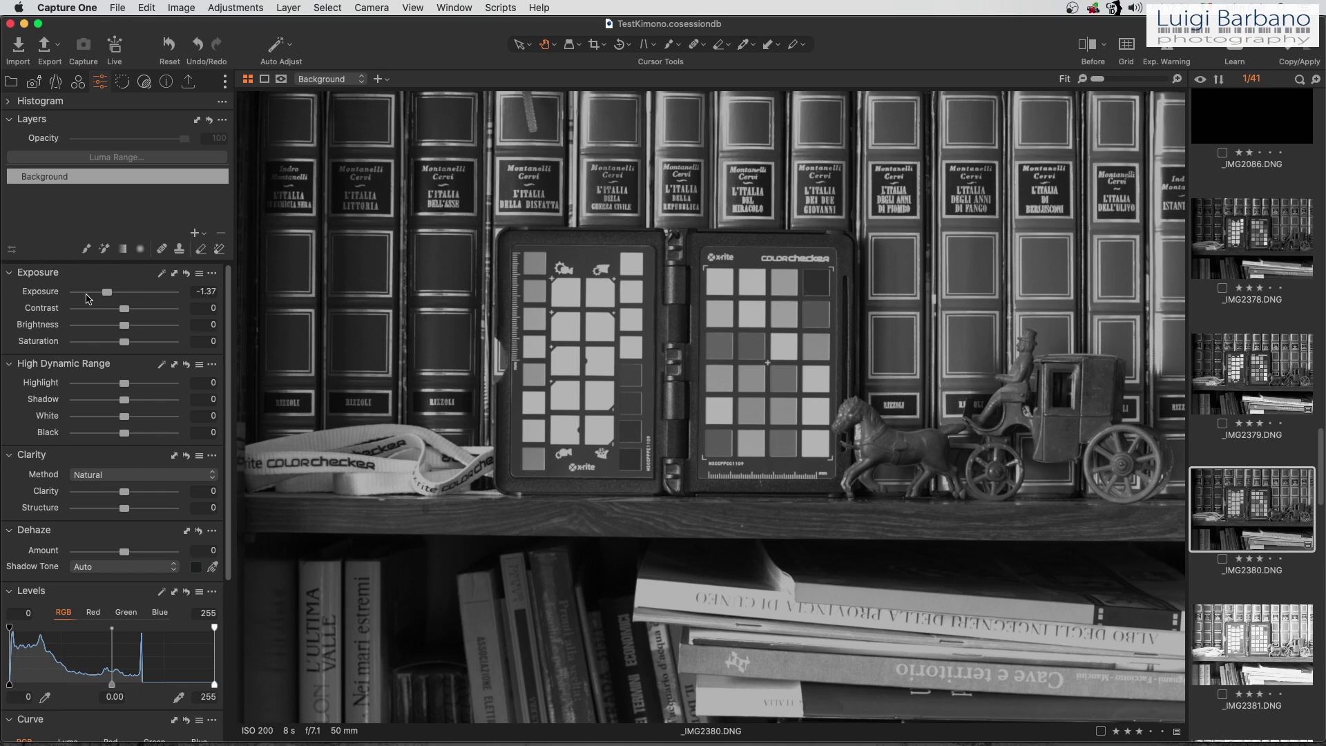
{"action": "double_click", "coordinate": [107, 292]}
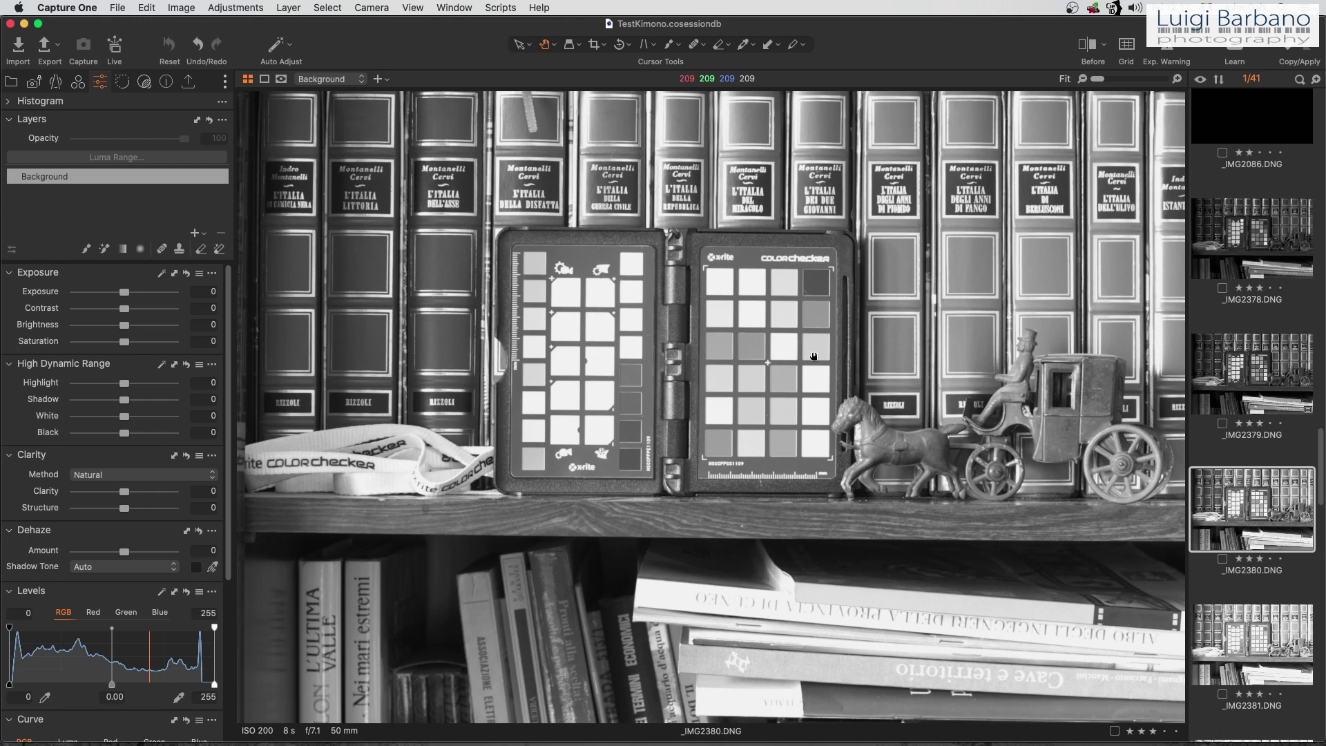
{"action": "scroll", "coordinate": [1276, 448], "scroll_direction": "down", "scroll_amount": 5}
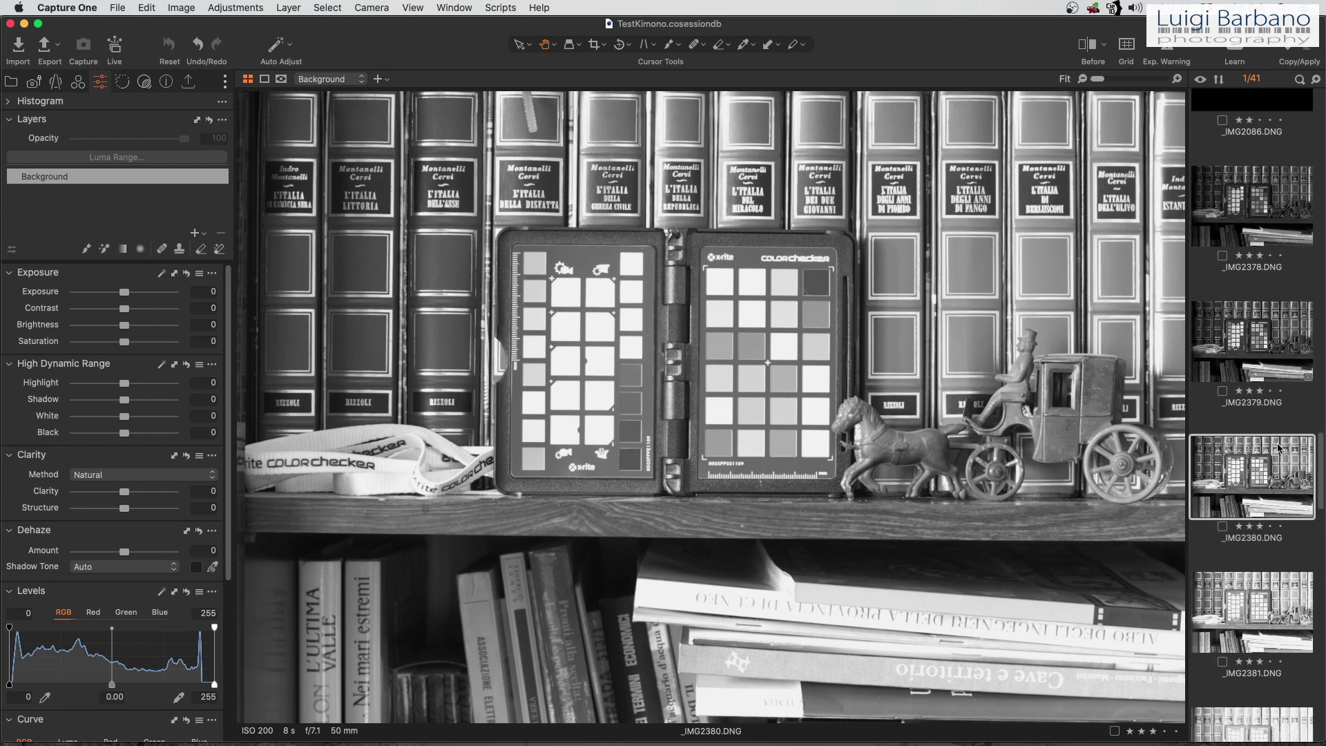
Step: Look at _IMG2383, then brighten _IMG2384 to 1.5 exposure
{"action": "scroll", "coordinate": [1276, 448], "scroll_direction": "down", "scroll_amount": 5}
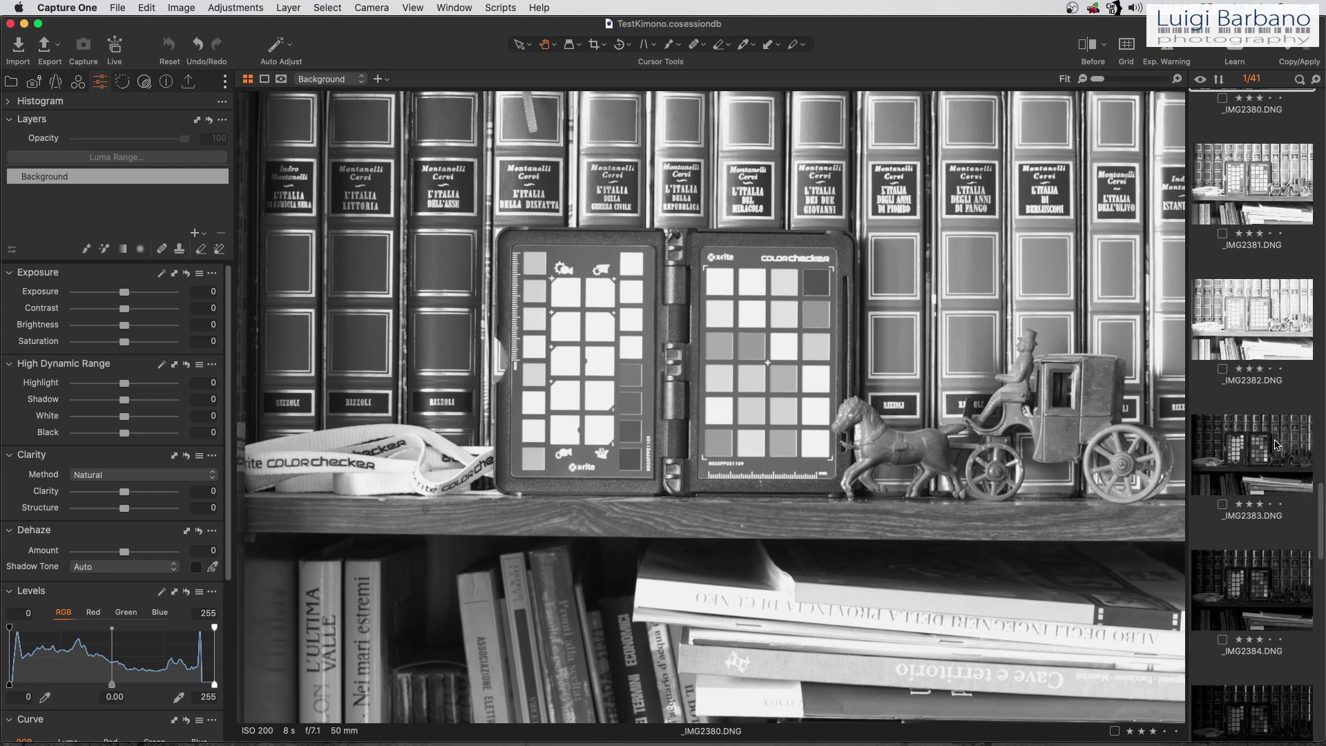
{"action": "left_click", "coordinate": [1259, 456]}
{"action": "scroll", "coordinate": [1258, 456], "scroll_direction": "down", "scroll_amount": 2}
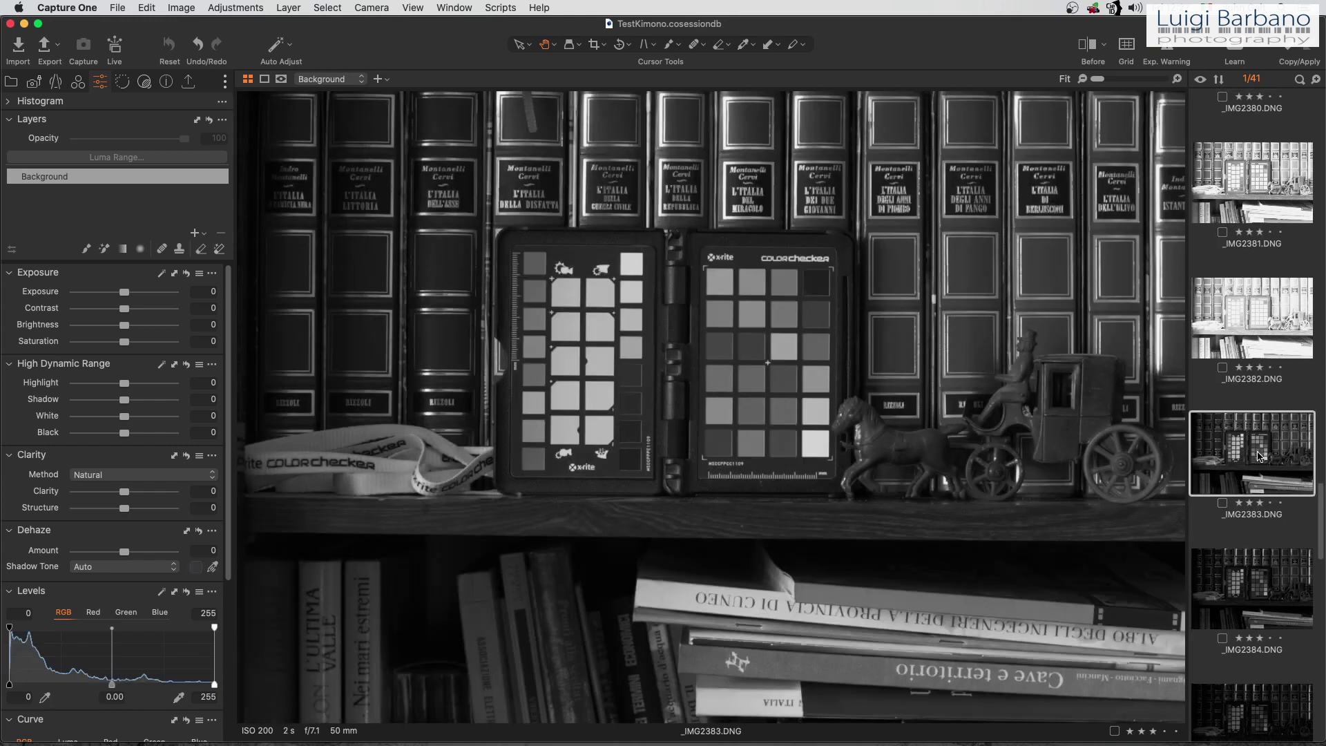
{"action": "scroll", "coordinate": [1260, 455], "scroll_direction": "down", "scroll_amount": 1}
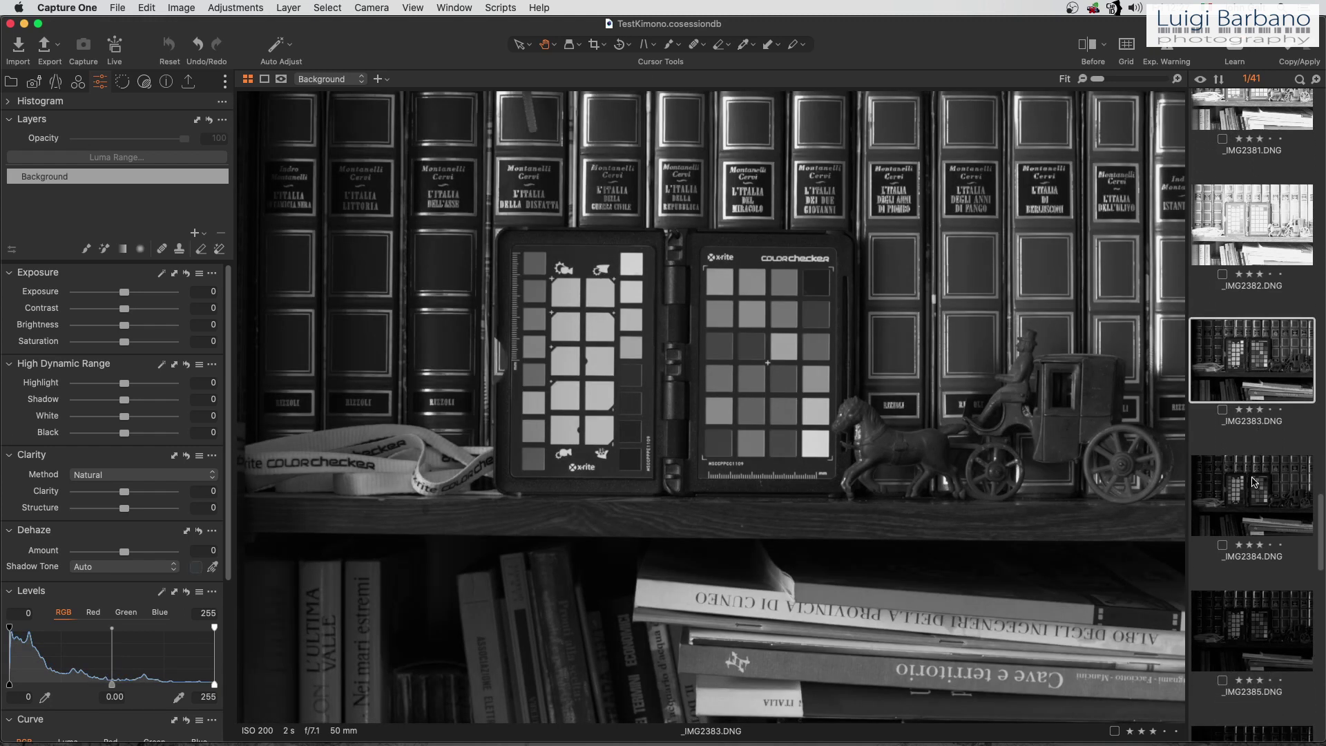
{"action": "left_click", "coordinate": [1266, 502]}
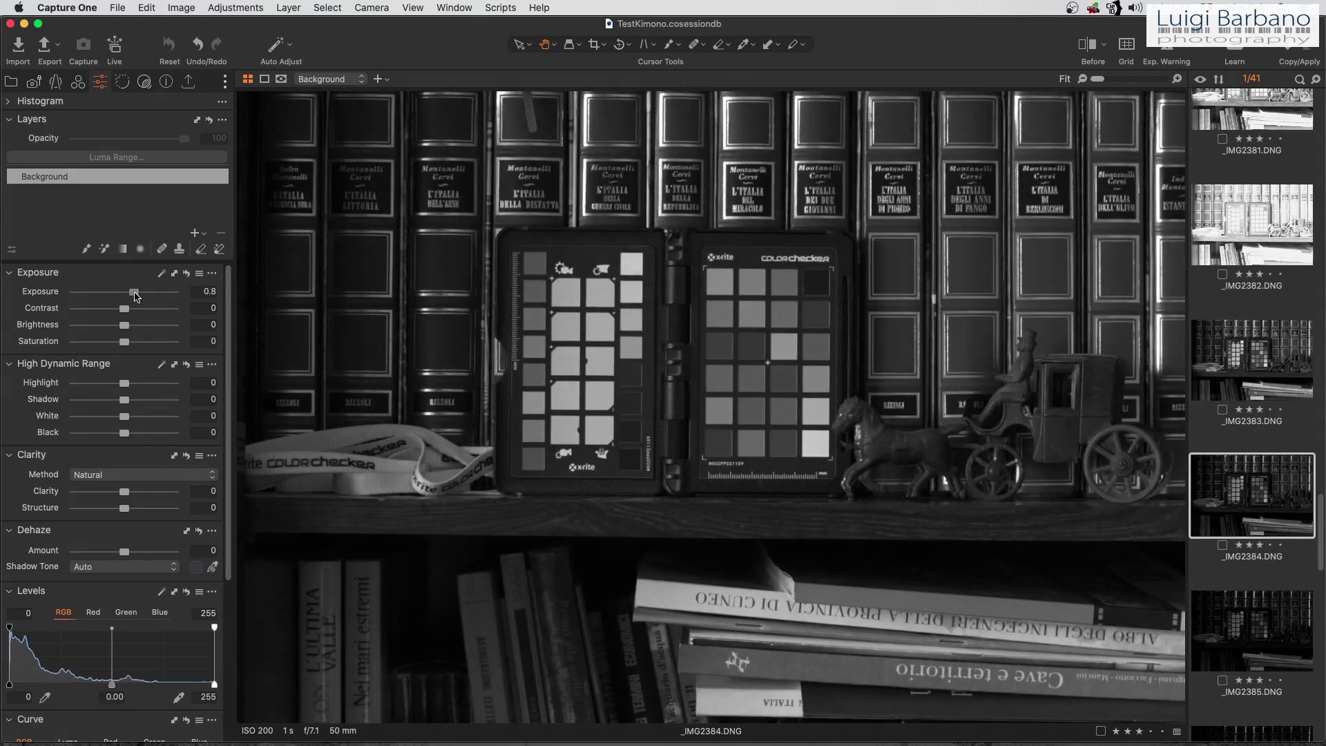
{"action": "left_click_drag", "start_coordinate": [136, 297], "coordinate": [145, 297]}
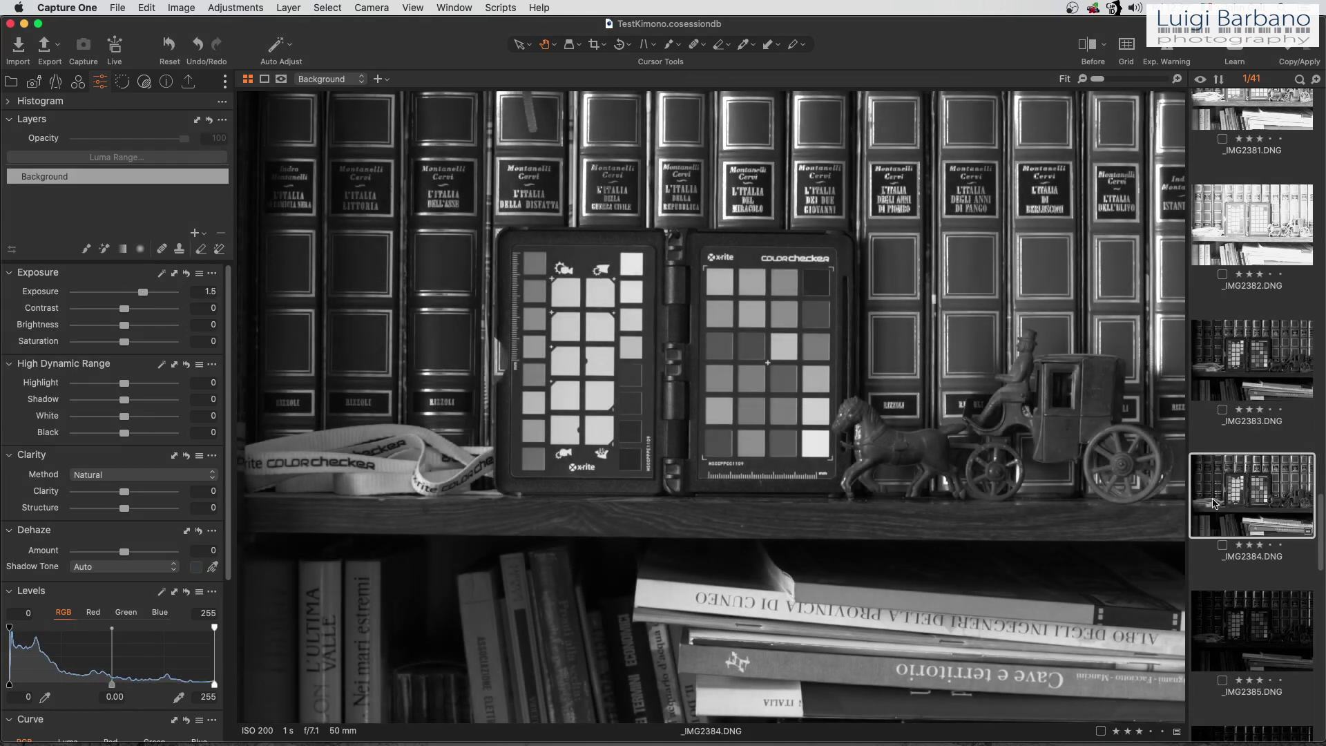
Step: Raise exposure to recover the dark _IMG2385, and push _IMG2386 to 3.59
{"action": "left_click", "coordinate": [1243, 599]}
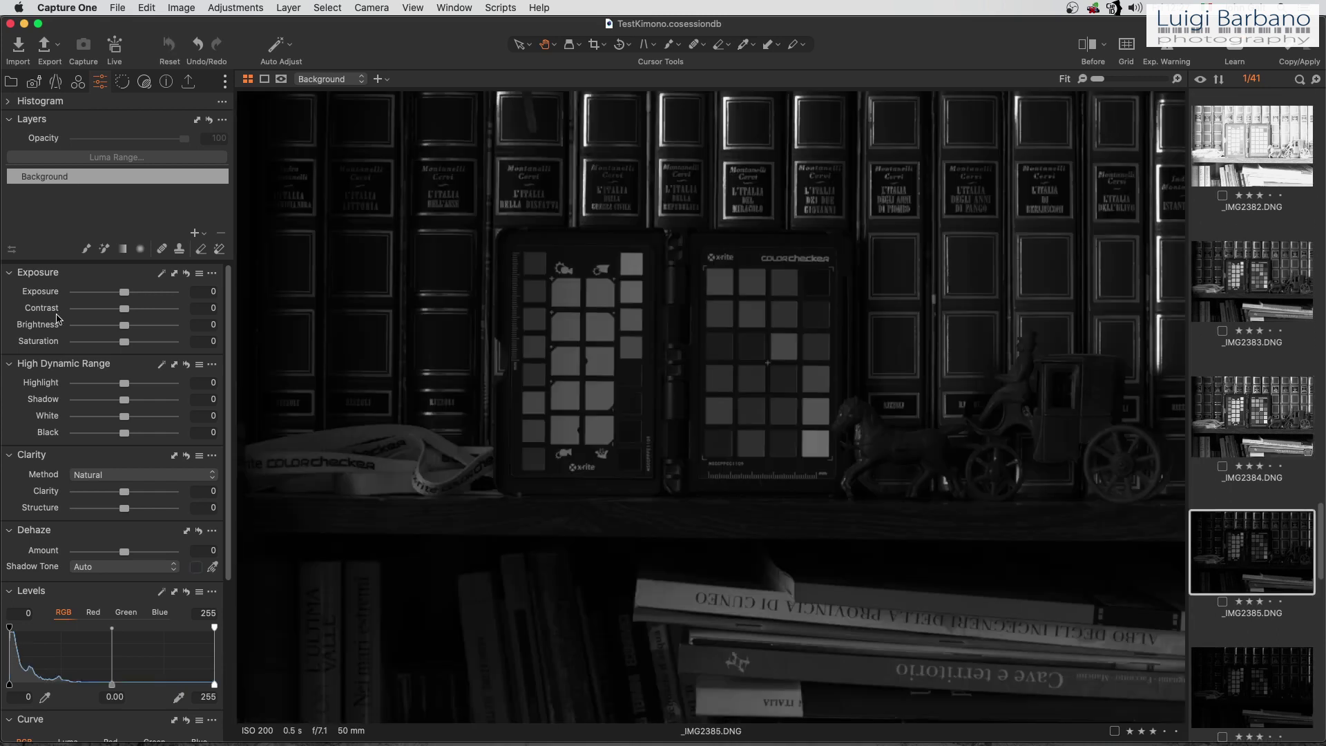
{"action": "left_click_drag", "start_coordinate": [124, 295], "coordinate": [159, 295]}
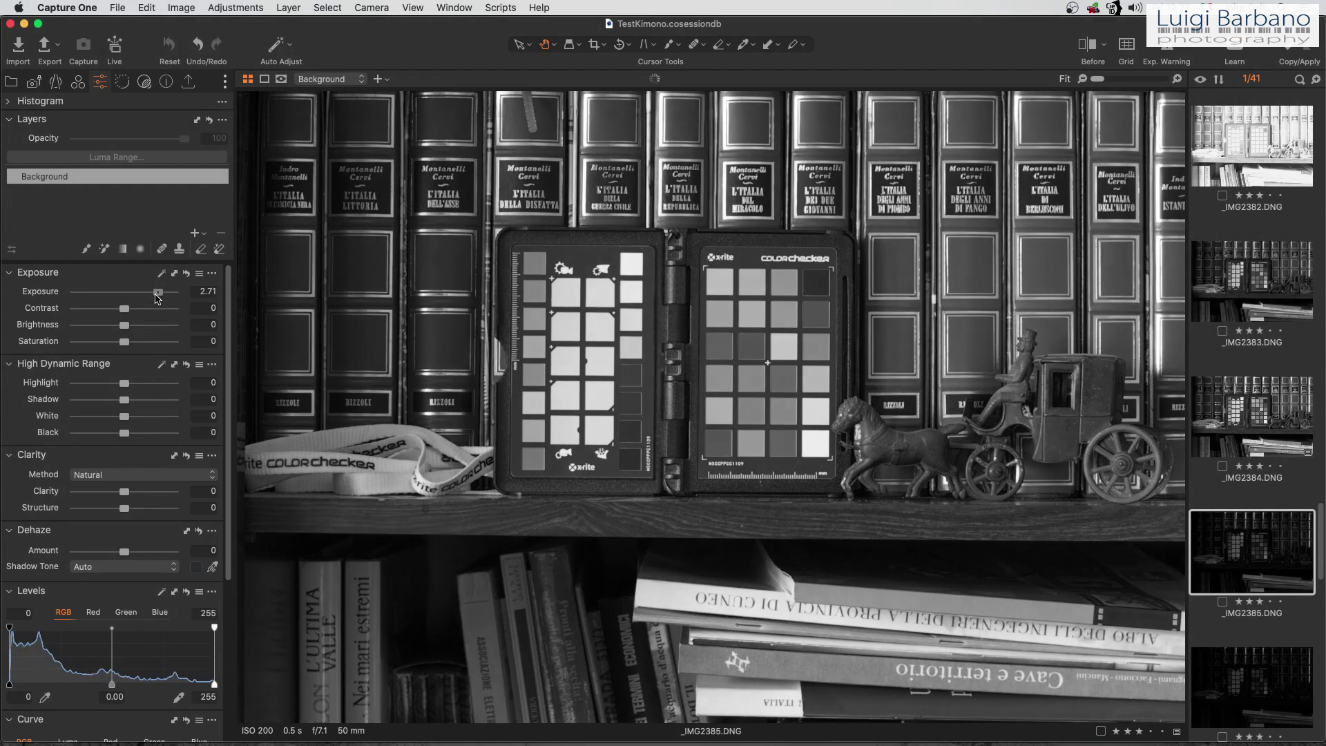
{"action": "left_click", "coordinate": [1263, 694]}
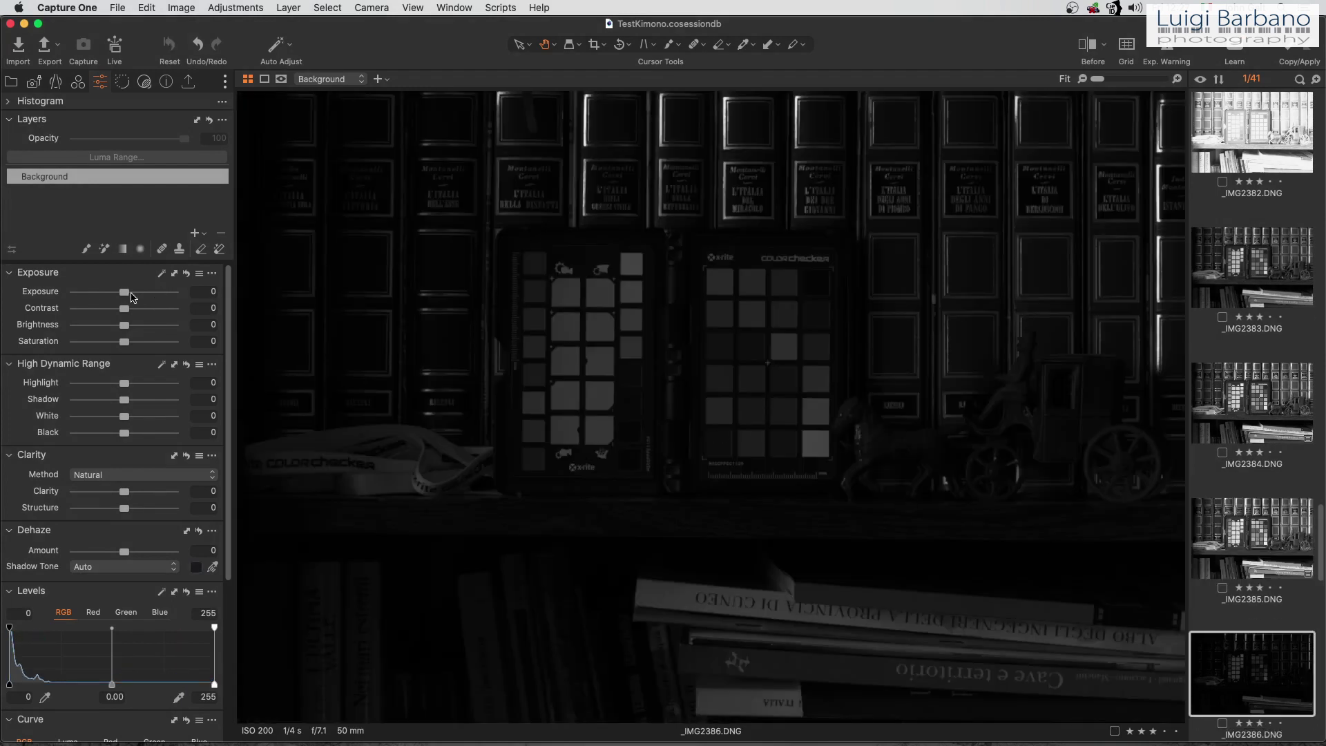
{"action": "left_click_drag", "start_coordinate": [127, 295], "coordinate": [171, 295]}
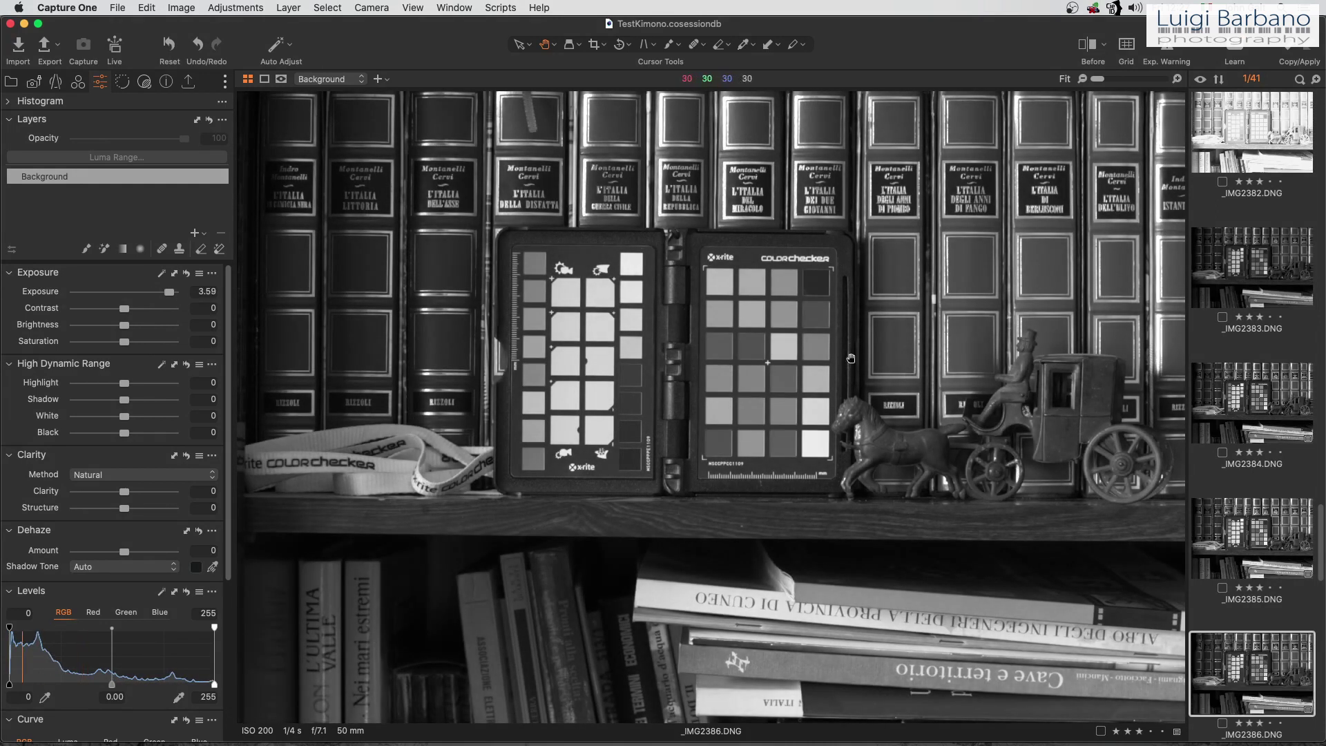
Step: Check _IMG2386's ColorChecker patches and lower books at 100% for noise, returning to the full view each time
{"action": "left_click", "coordinate": [811, 354]}
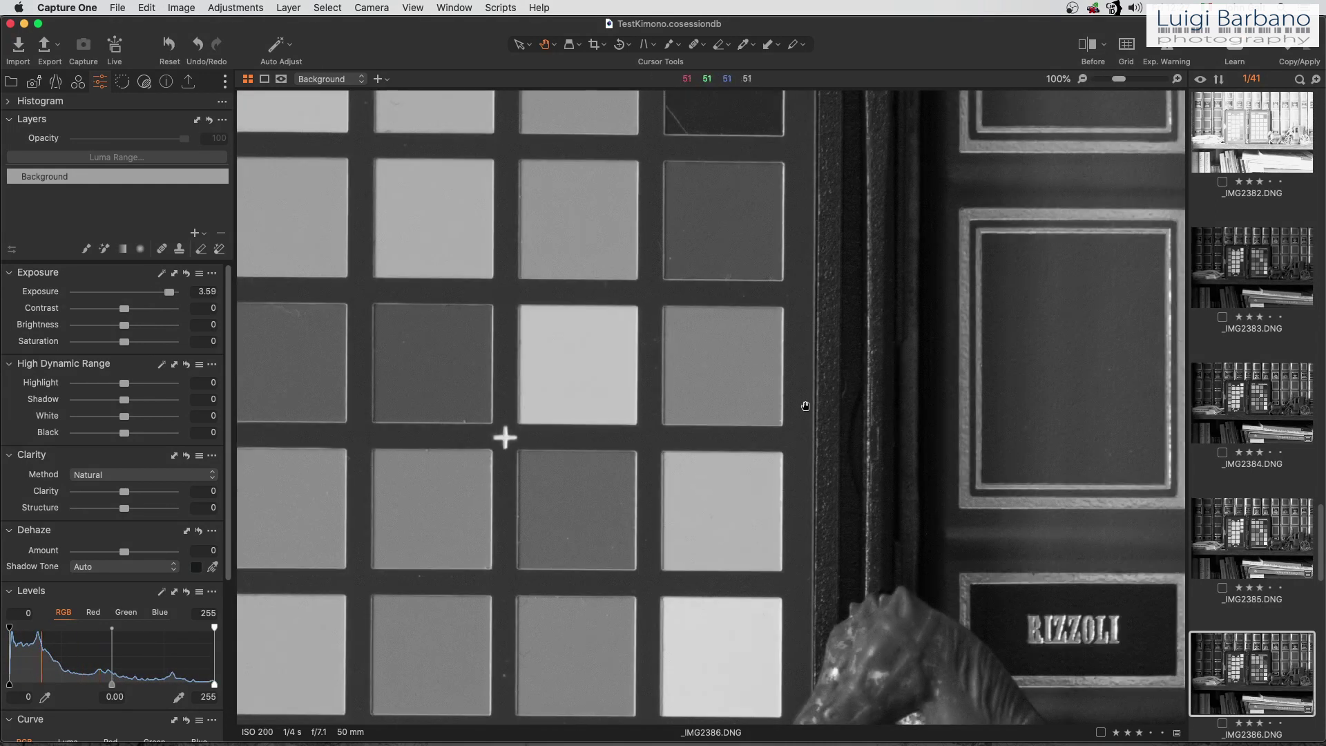
{"action": "left_click", "coordinate": [706, 371]}
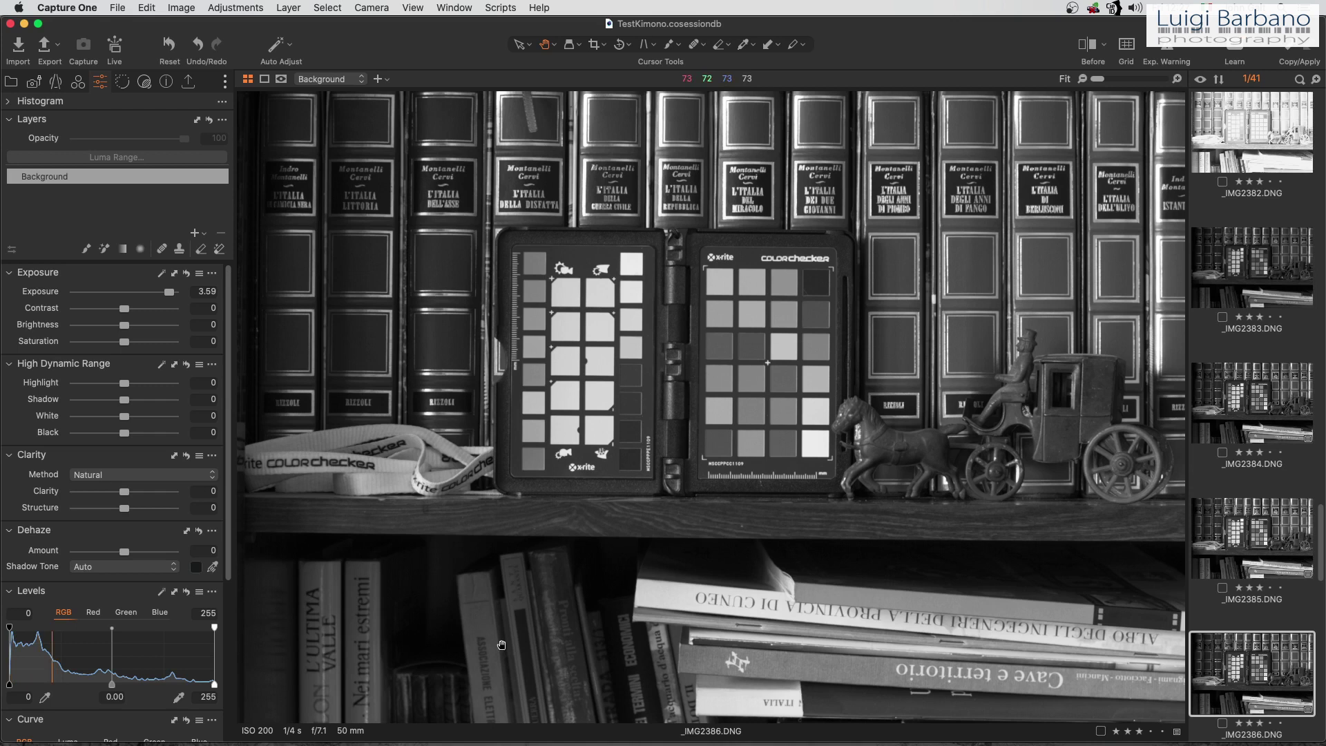
{"action": "left_click", "coordinate": [421, 592]}
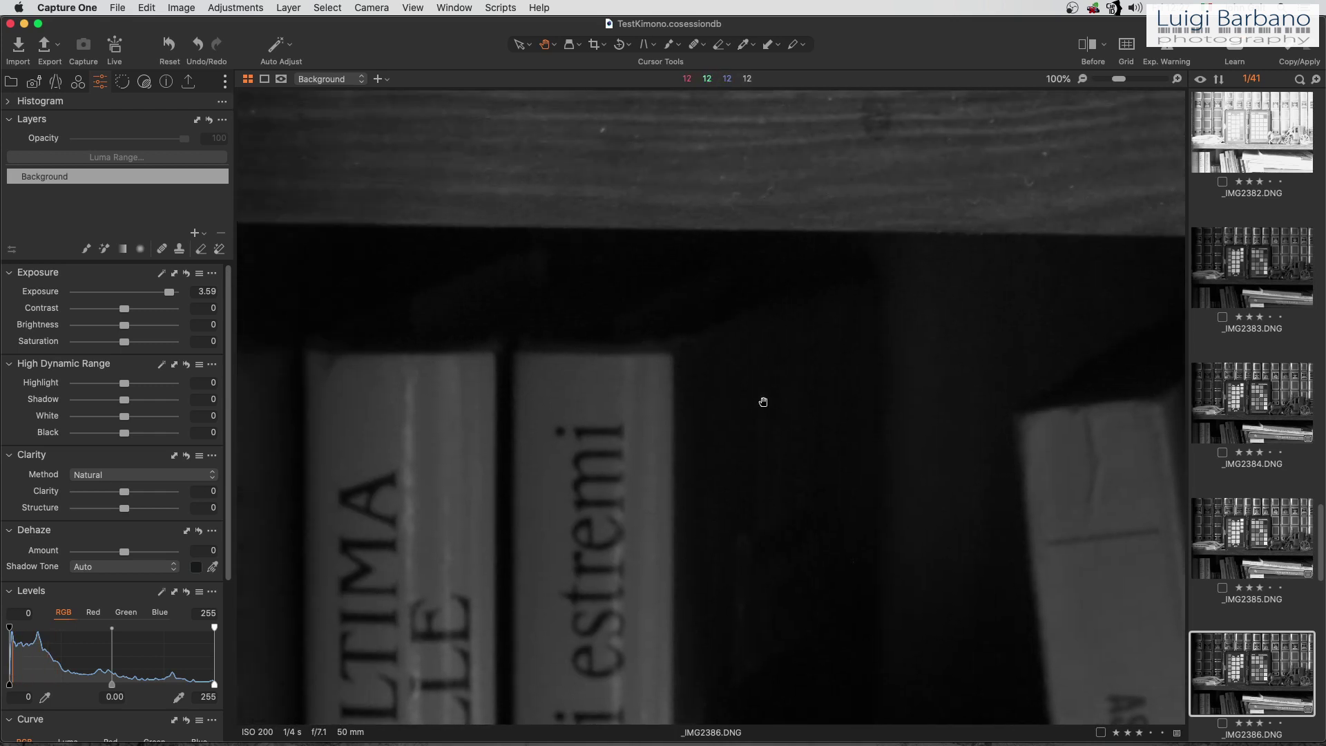
{"action": "left_click", "coordinate": [764, 406]}
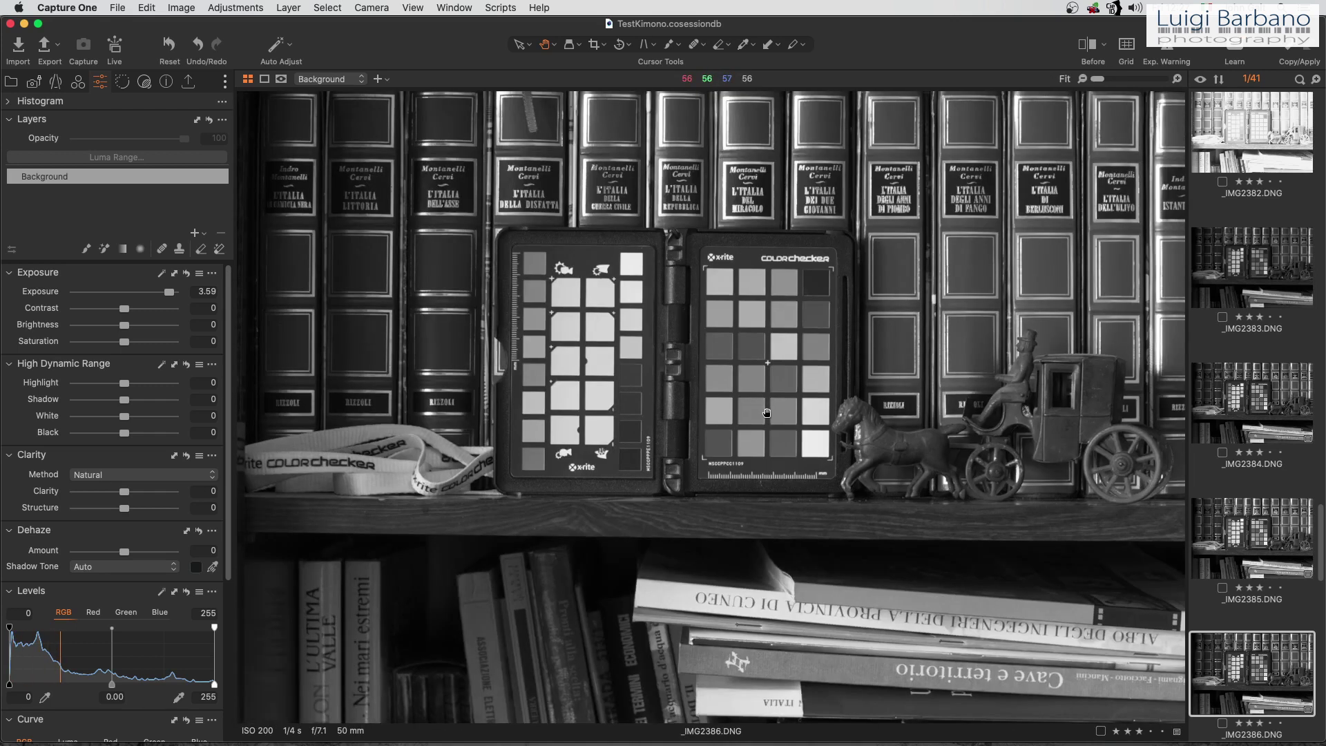
{"action": "scroll", "coordinate": [1247, 529], "scroll_direction": "down", "scroll_amount": 2}
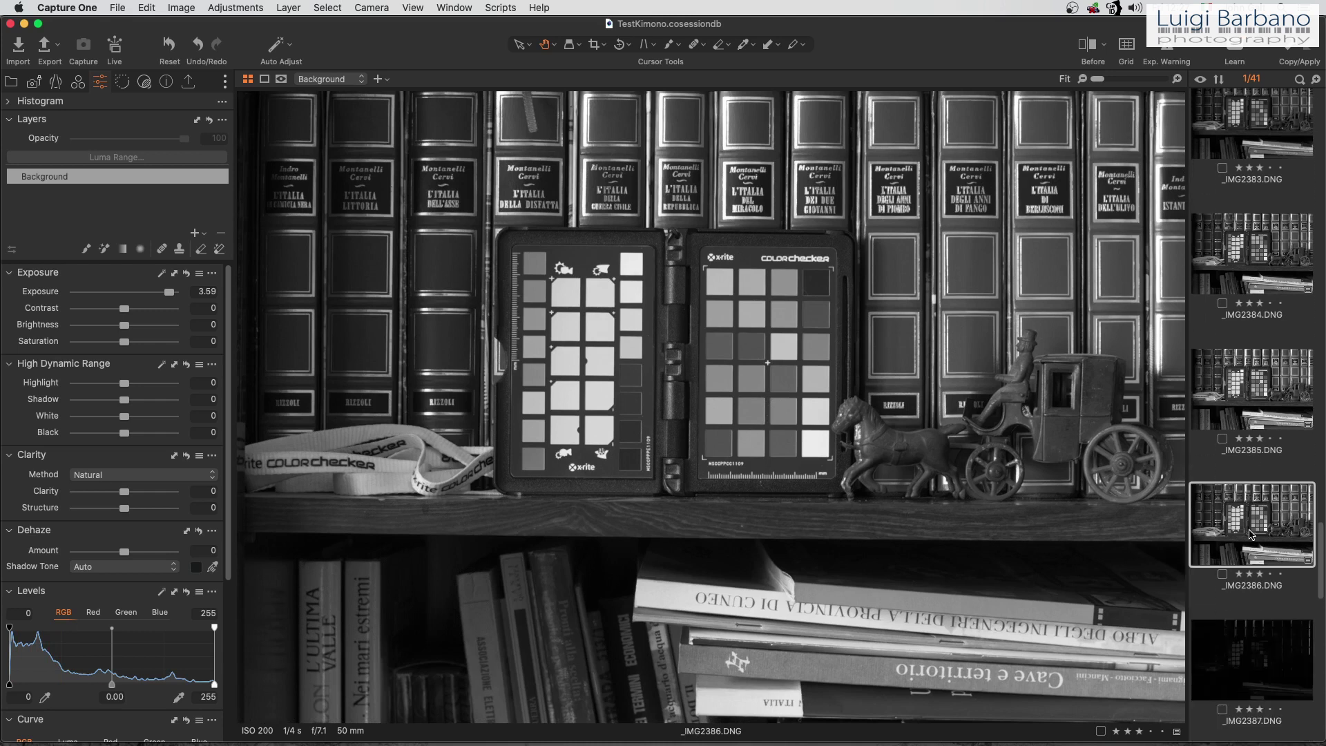
{"action": "scroll", "coordinate": [1252, 534], "scroll_direction": "down", "scroll_amount": 1}
Step: Raise _IMG2387 and _IMG2388 by 4 stops of exposure, leaving the Shadow slider at 0
{"action": "left_click", "coordinate": [1238, 594]}
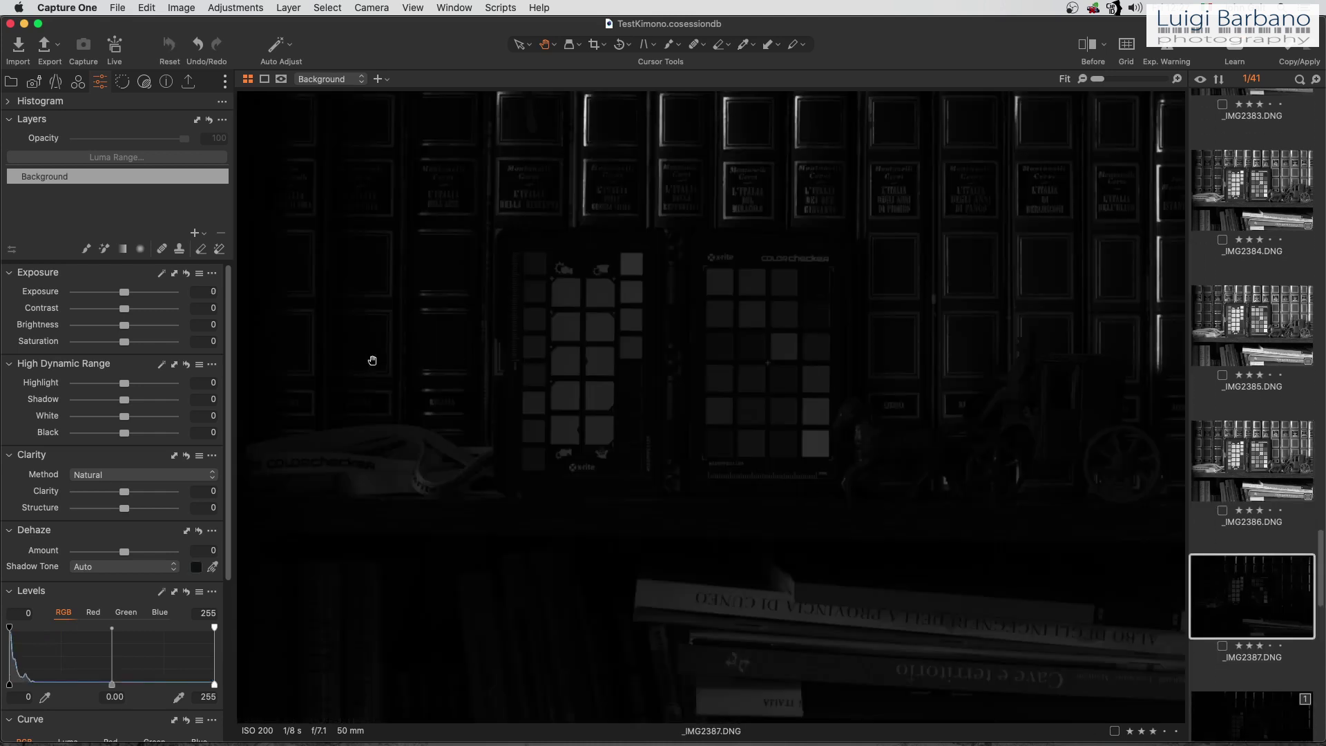
{"action": "left_click_drag", "start_coordinate": [130, 296], "coordinate": [185, 299]}
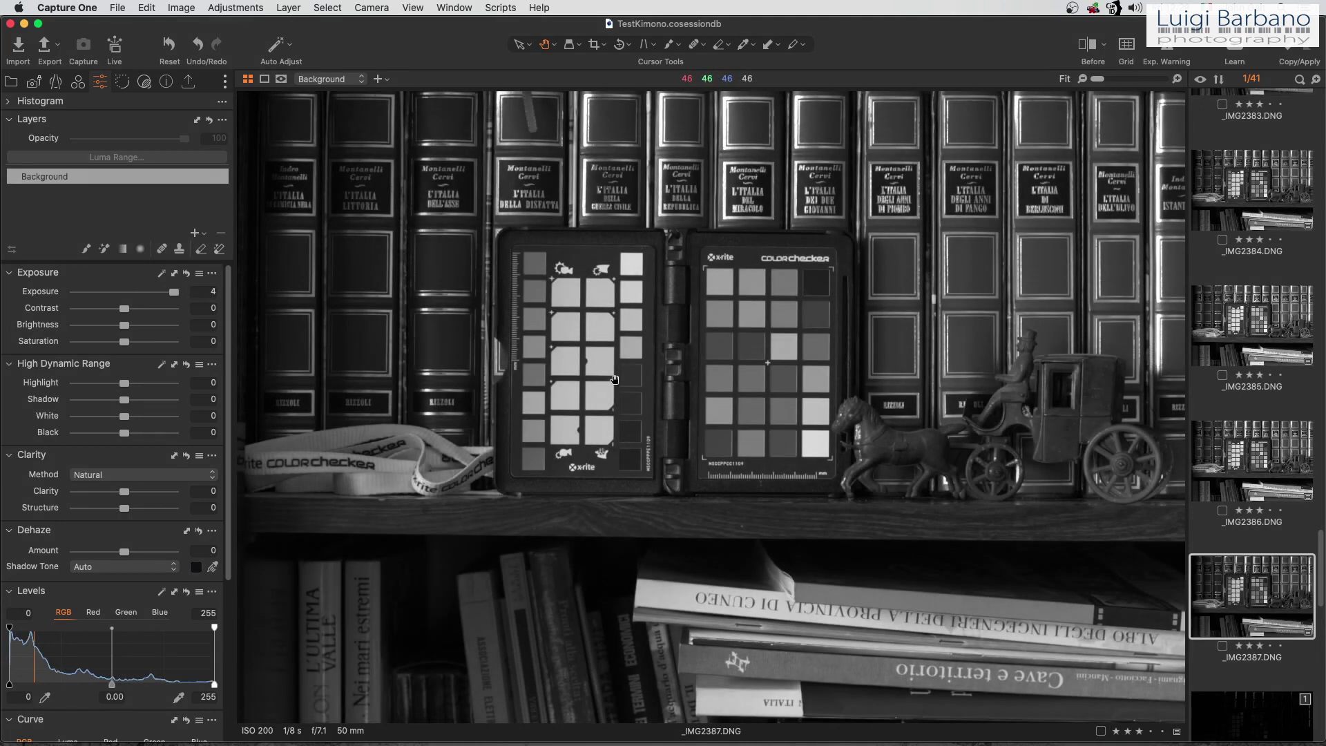
{"action": "scroll", "coordinate": [1255, 565], "scroll_direction": "down", "scroll_amount": 2}
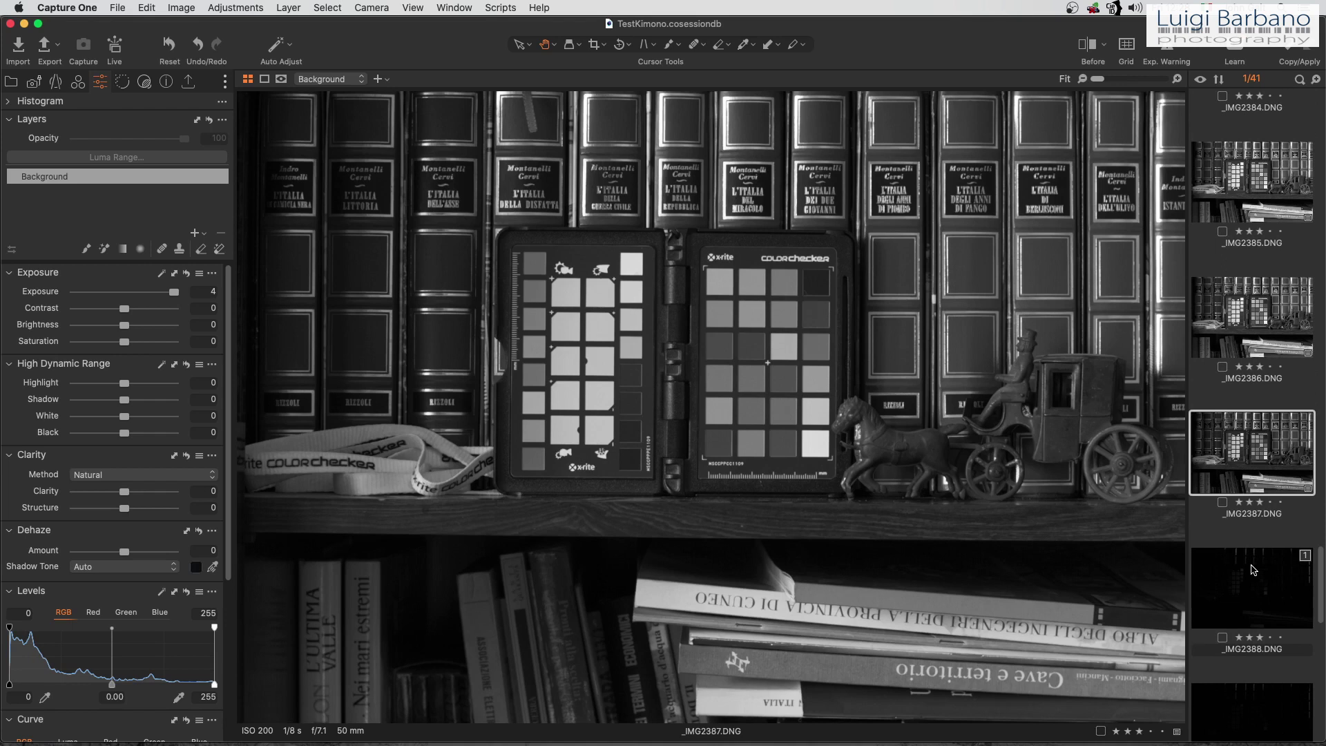
{"action": "left_click", "coordinate": [1254, 569]}
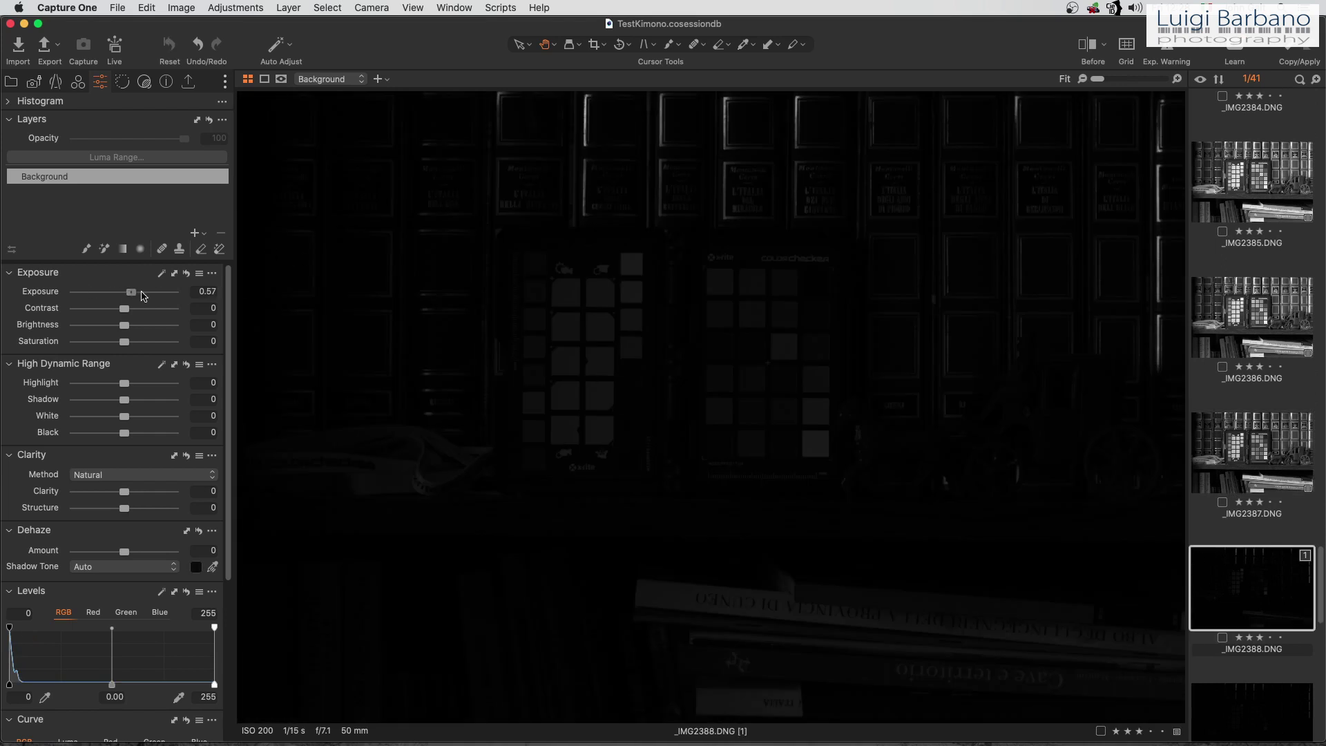
{"action": "left_click_drag", "start_coordinate": [128, 295], "coordinate": [173, 292]}
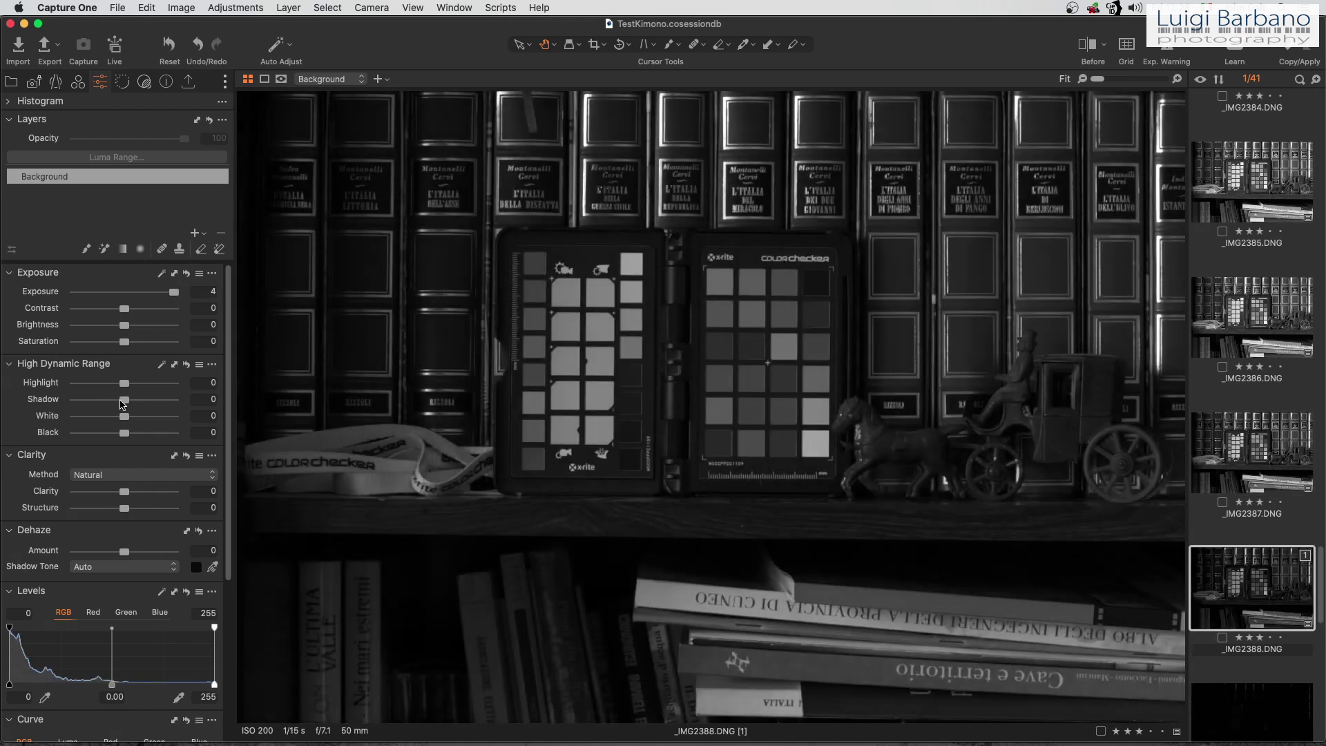
{"action": "mouse_move", "coordinate": [121, 403]}
{"action": "left_mouse_down"}
{"action": "mouse_move", "coordinate": [169, 404]}
{"action": "mouse_move", "coordinate": [124, 404]}
{"action": "left_mouse_up"}
{"action": "double_click", "coordinate": [128, 404]}
Step: Add a filled adjustment layer to _IMG2388 with Exposure 1.22
{"action": "left_click", "coordinate": [197, 233]}
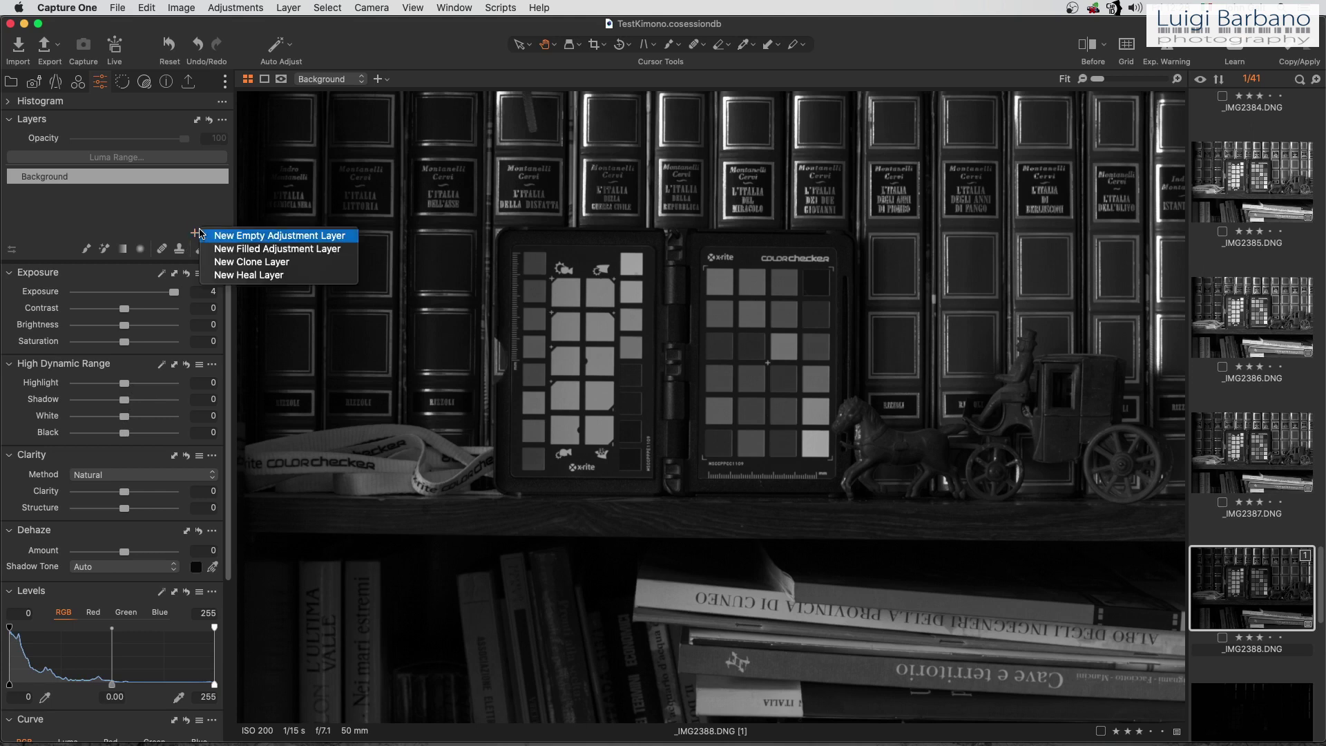
{"action": "left_click", "coordinate": [217, 249]}
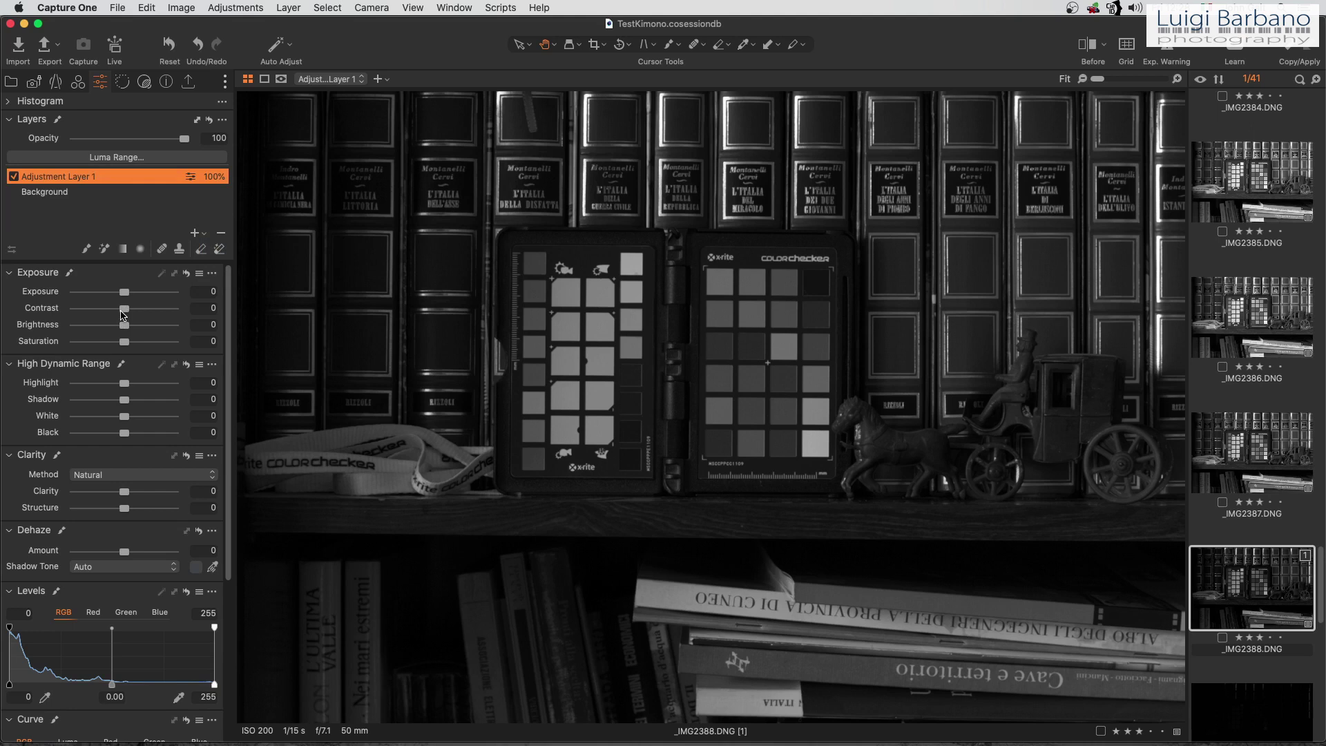
{"action": "left_click_drag", "start_coordinate": [127, 295], "coordinate": [139, 295]}
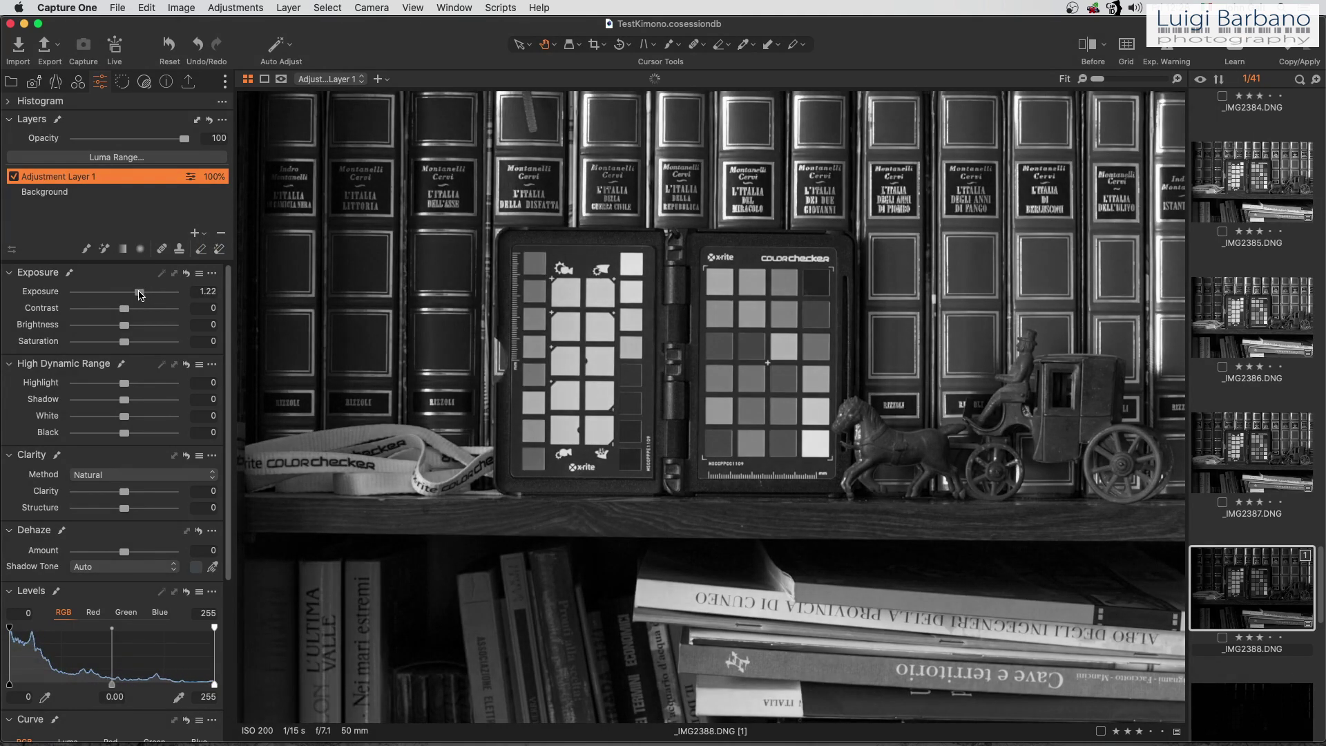
Step: Raise the base exposure of _IMG2389 to 4
{"action": "scroll", "coordinate": [1274, 609], "scroll_direction": "down", "scroll_amount": 4}
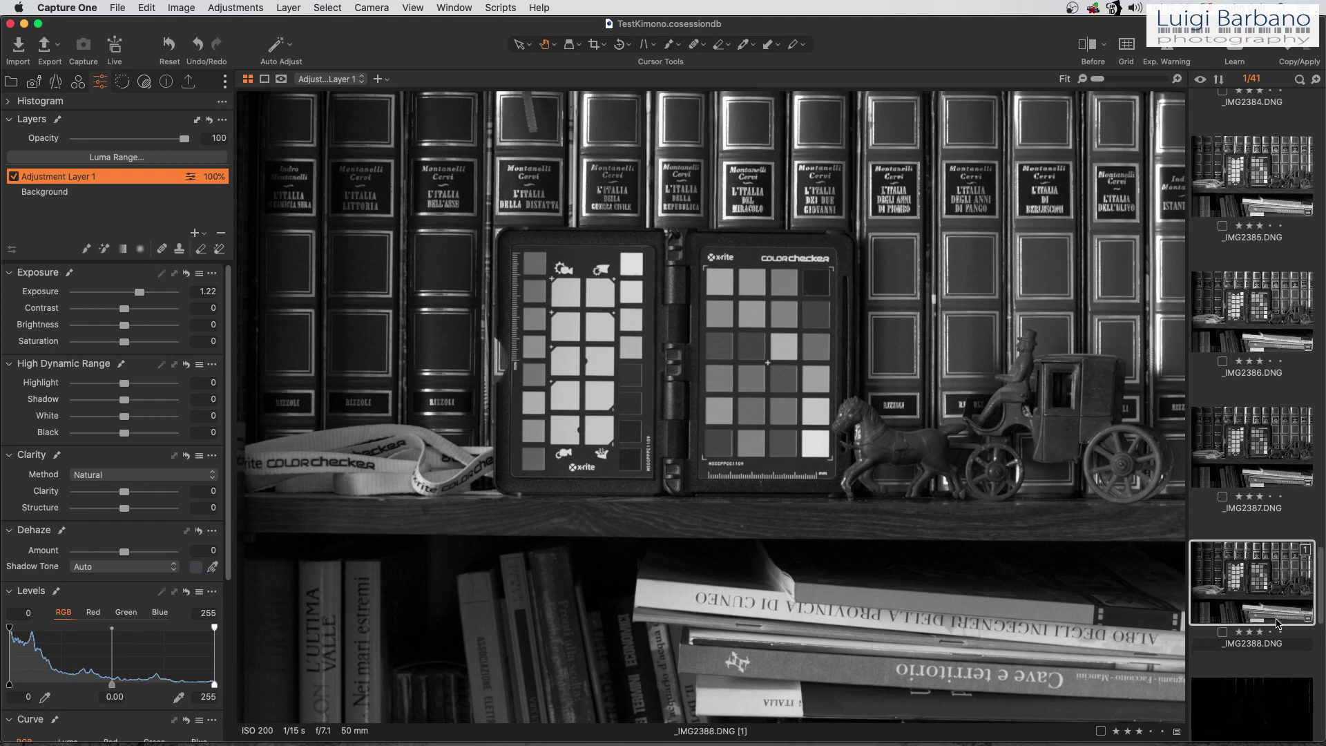
{"action": "scroll", "coordinate": [1274, 609], "scroll_direction": "down", "scroll_amount": 2}
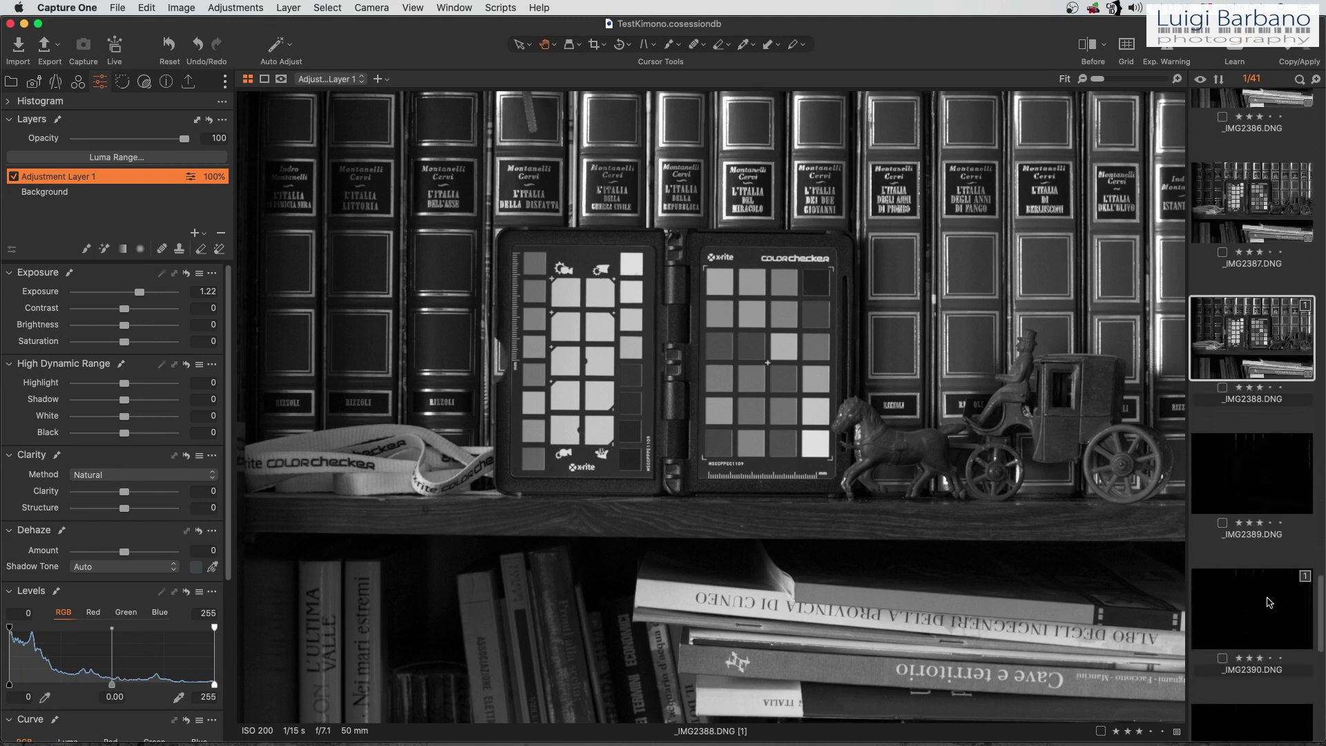
{"action": "left_click", "coordinate": [1256, 508]}
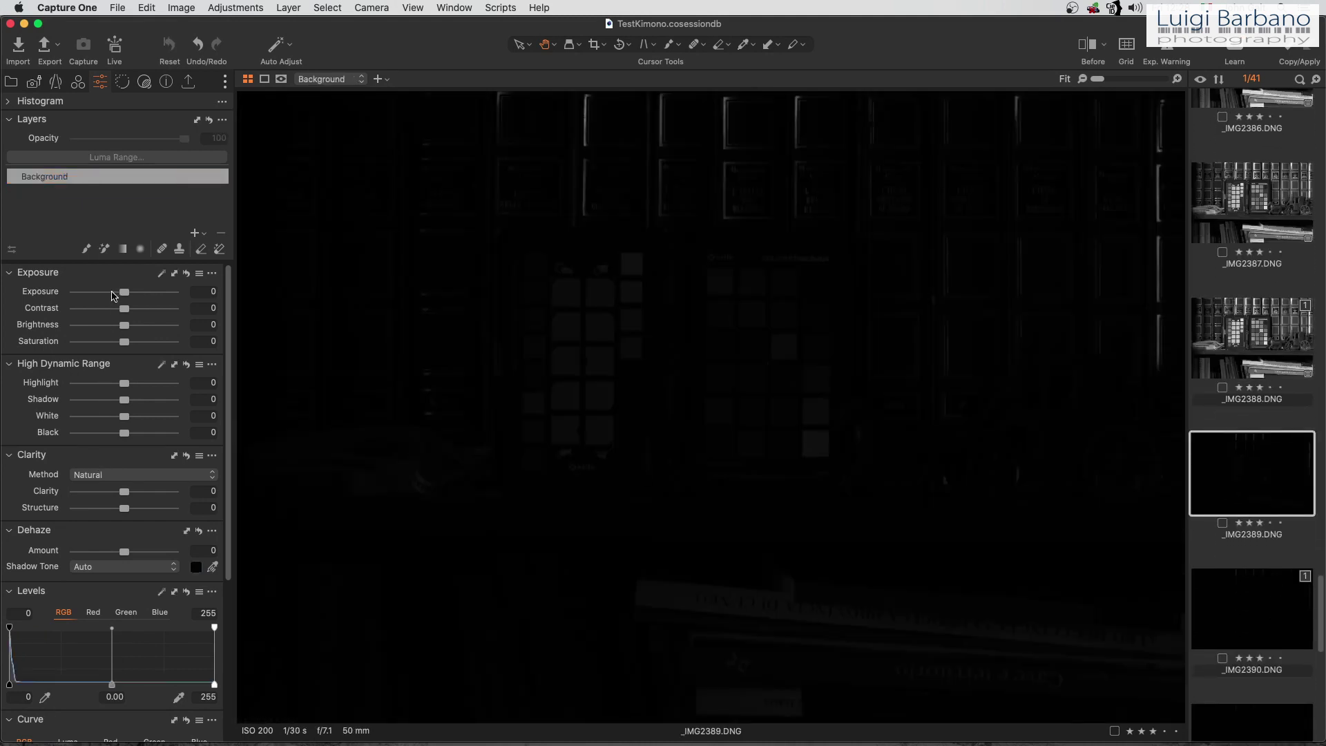
{"action": "left_click_drag", "start_coordinate": [126, 294], "coordinate": [181, 296]}
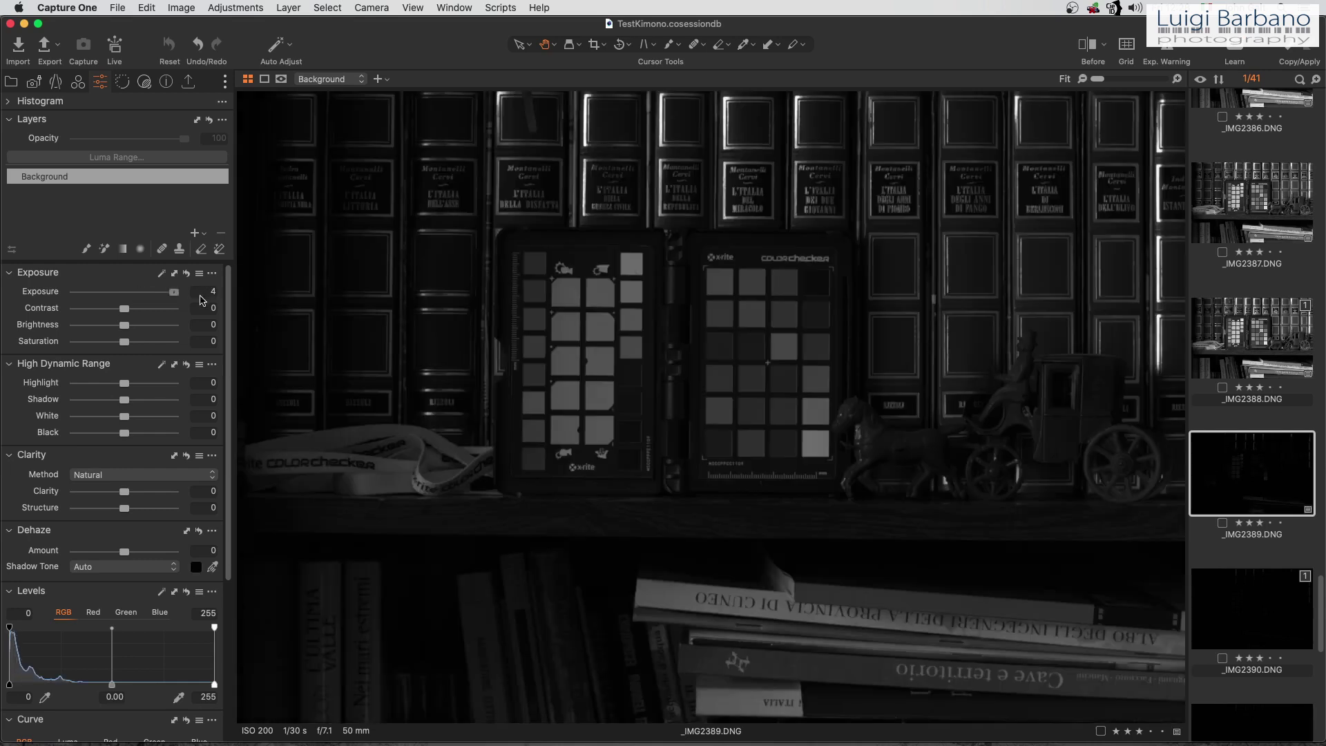
Step: Give _IMG2389 a filled adjustment layer with Exposure 2.41
{"action": "left_click", "coordinate": [194, 235]}
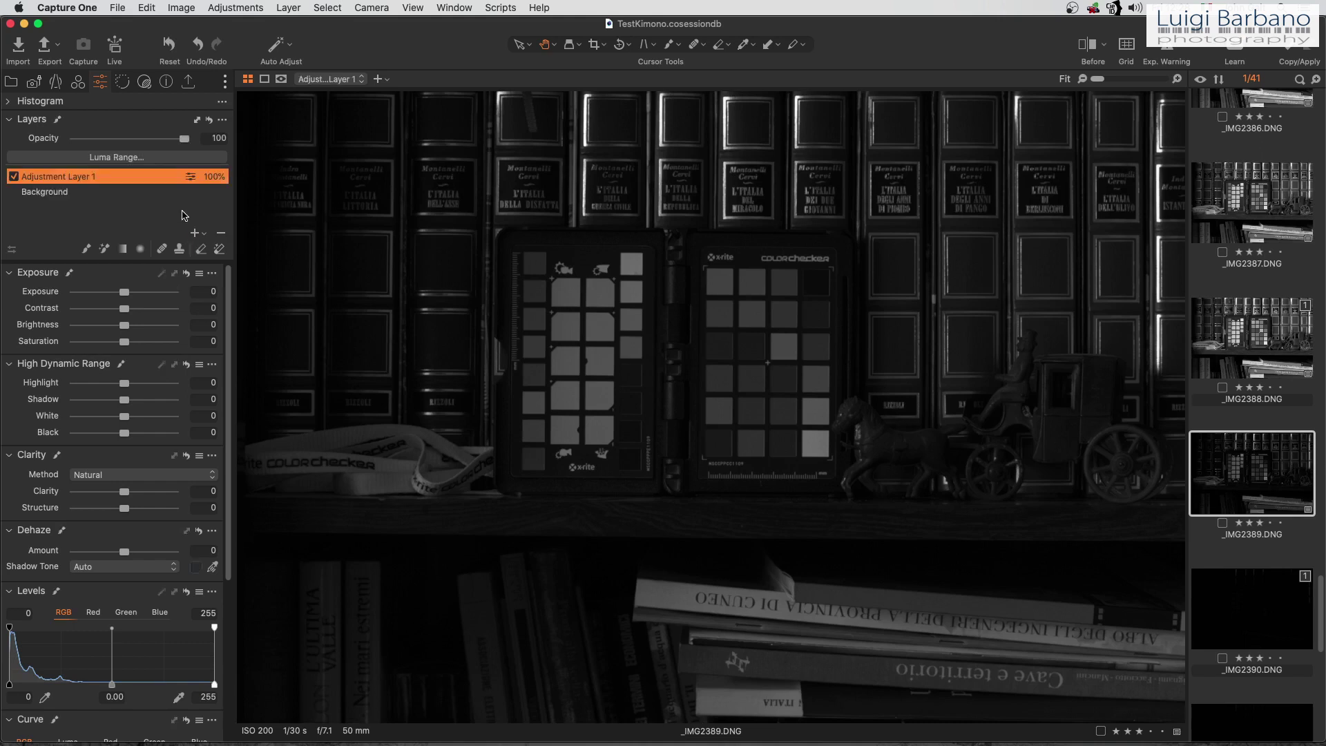
{"action": "left_click", "coordinate": [221, 236]}
{"action": "left_click", "coordinate": [205, 235]}
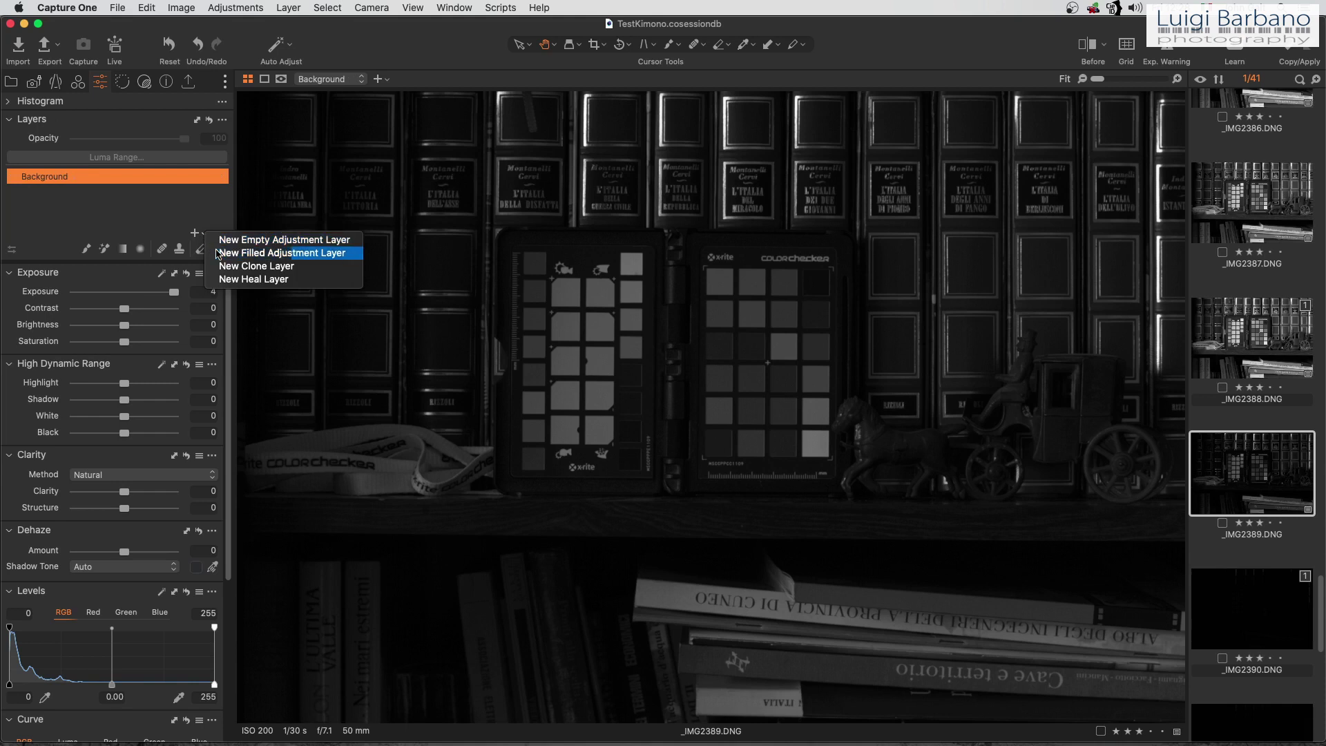
{"action": "left_click", "coordinate": [228, 253]}
{"action": "left_click_drag", "start_coordinate": [123, 292], "coordinate": [154, 293]}
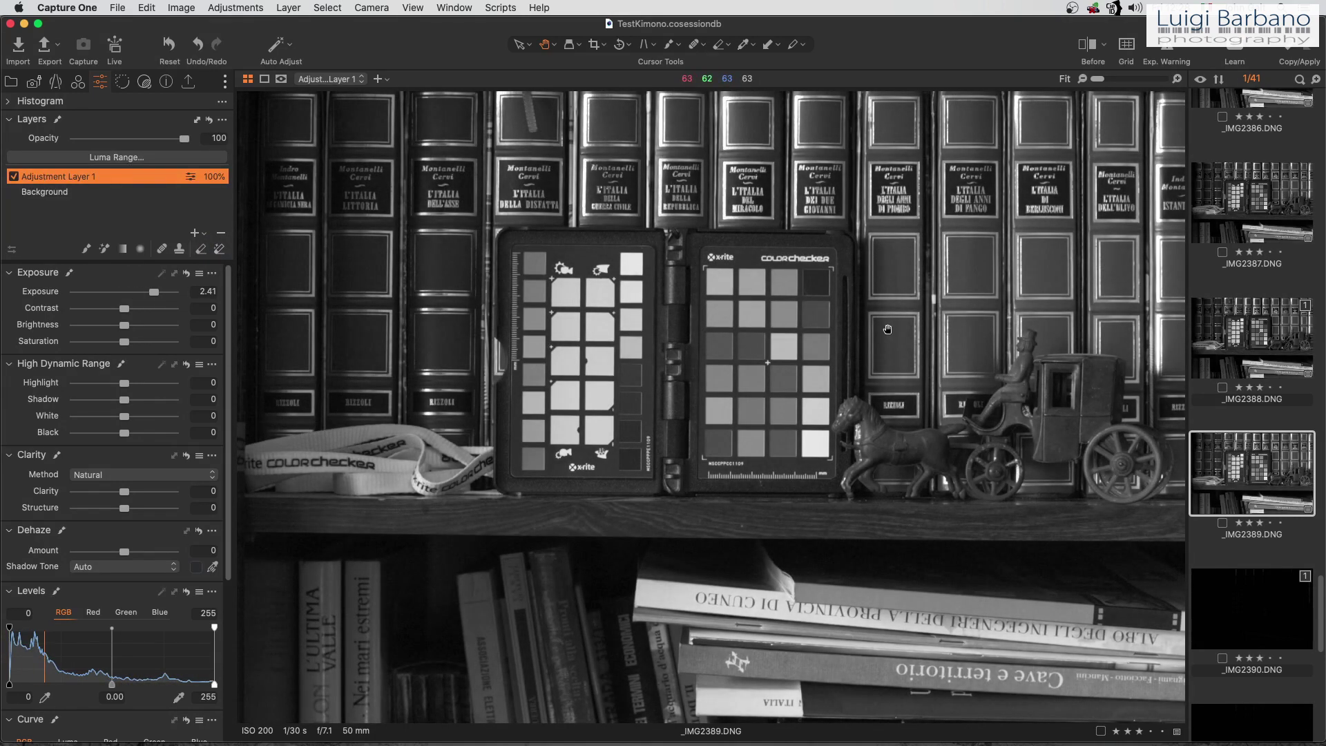
Step: Inspect the ColorChecker patches at 100% for noise, then return to the full view
{"action": "double_click", "coordinate": [815, 358]}
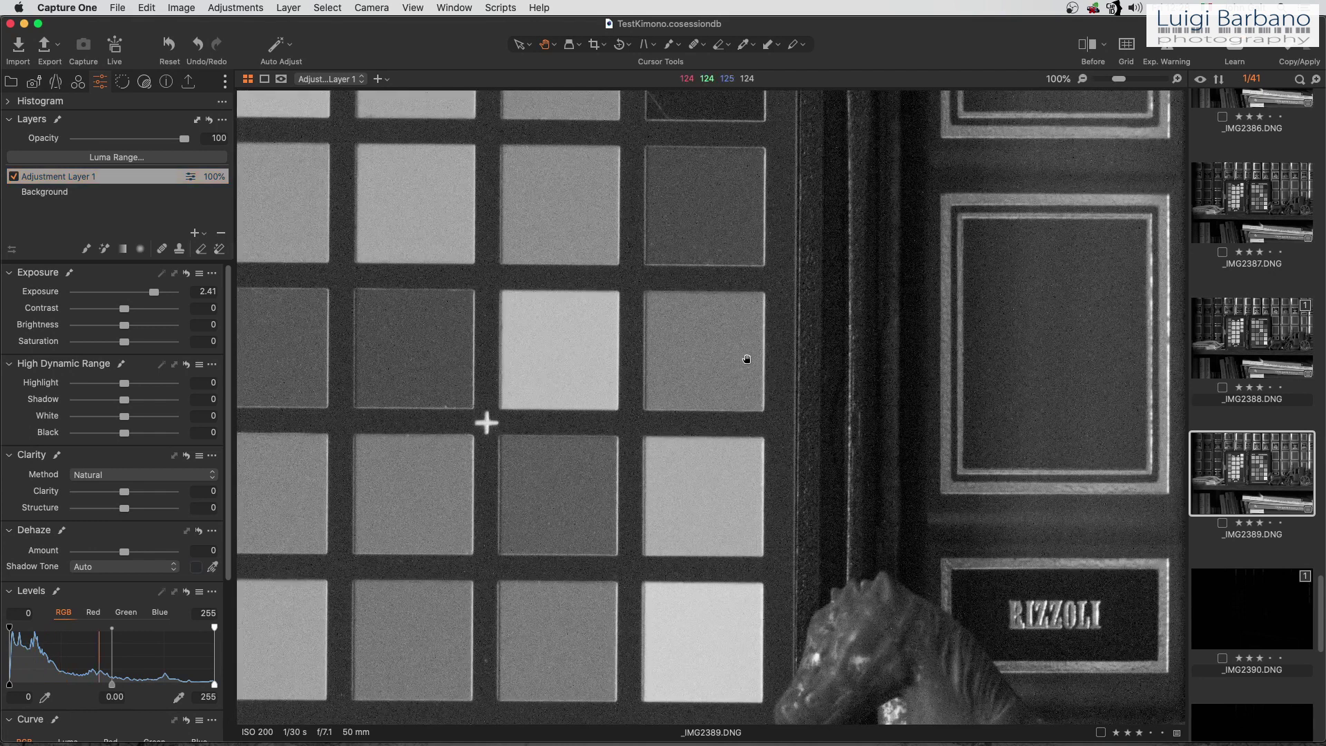
{"action": "left_click_drag", "start_coordinate": [705, 352], "coordinate": [869, 355]}
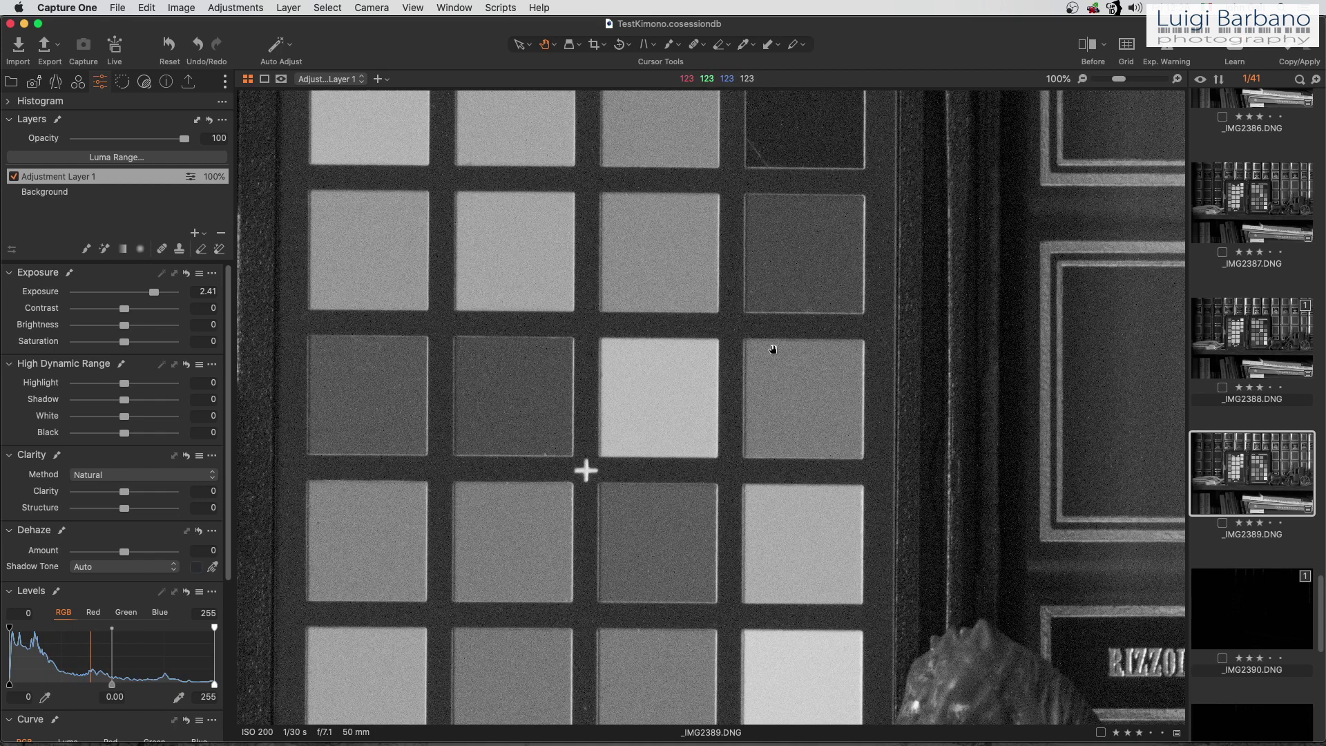
{"action": "double_click", "coordinate": [866, 404]}
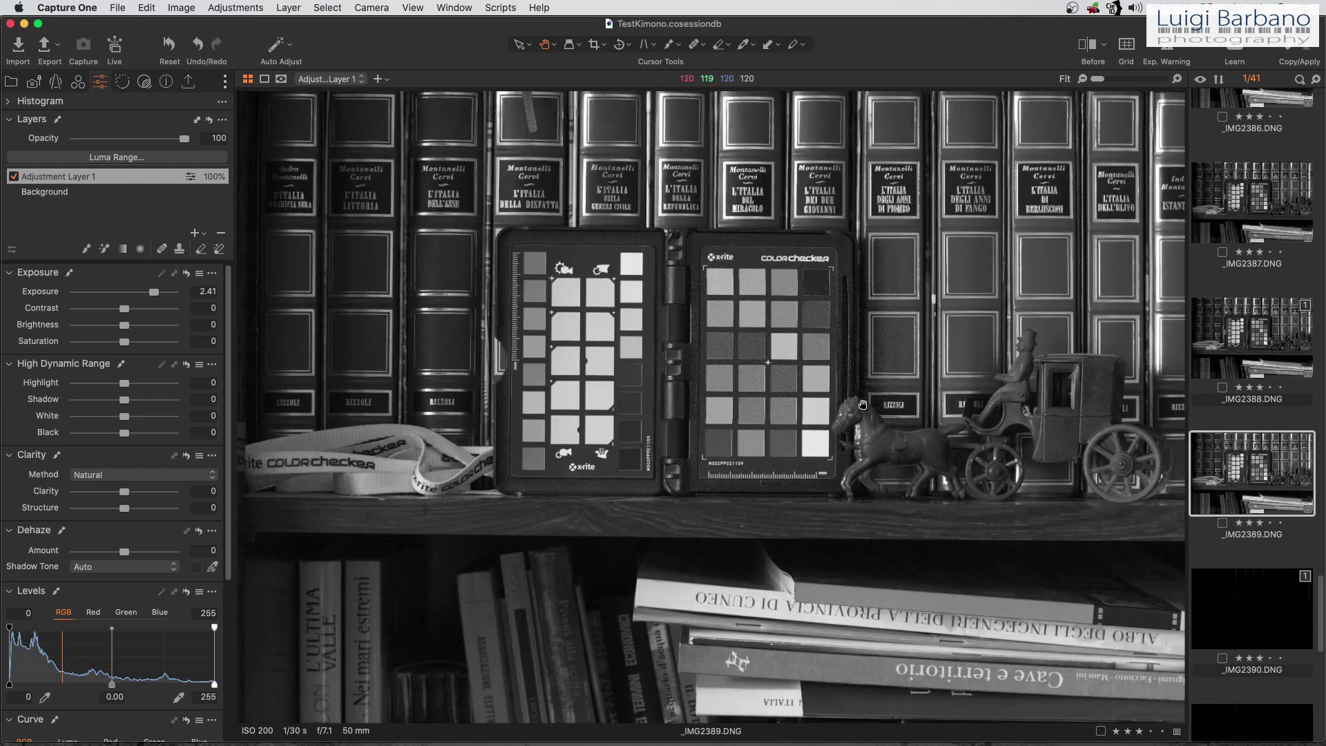
Step: Brighten _IMG2390 with raised exposure plus an adjustment layer at Exposure 3.36
{"action": "left_click", "coordinate": [1286, 612]}
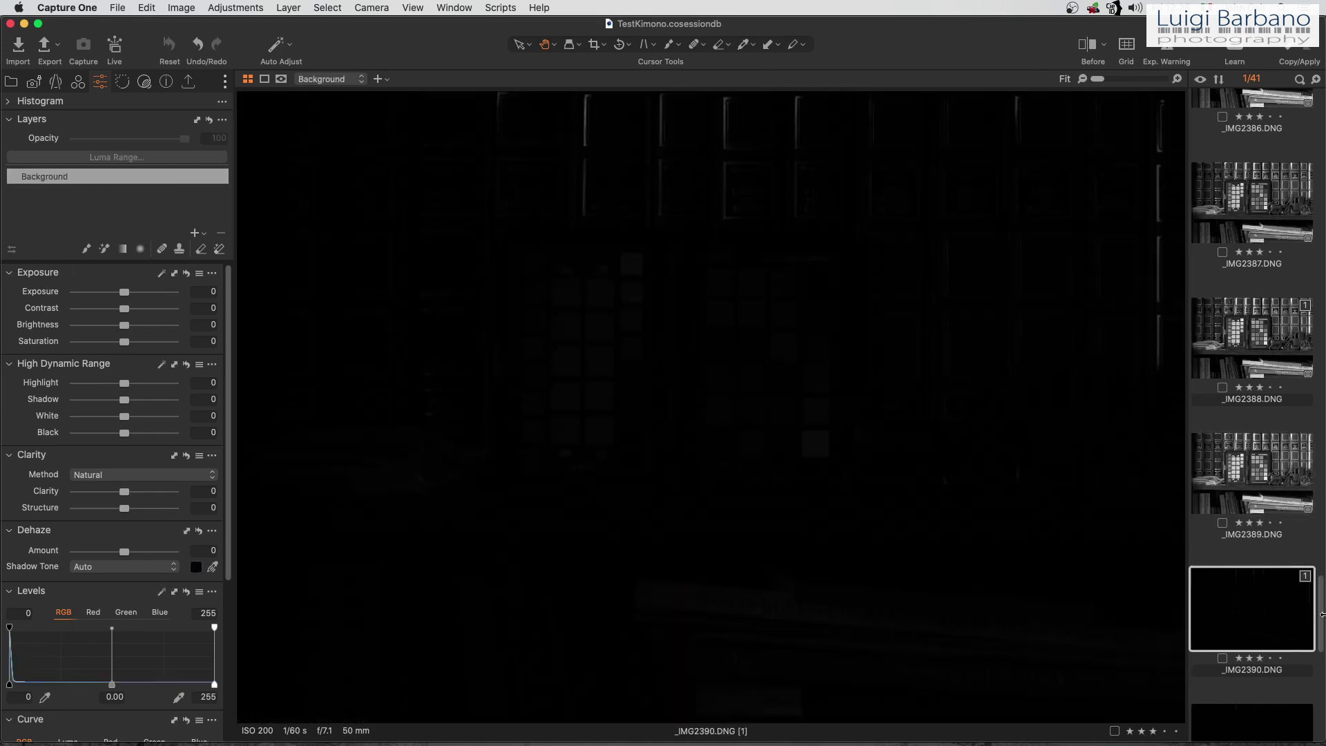
{"action": "left_click_drag", "start_coordinate": [1321, 620], "coordinate": [1321, 672]}
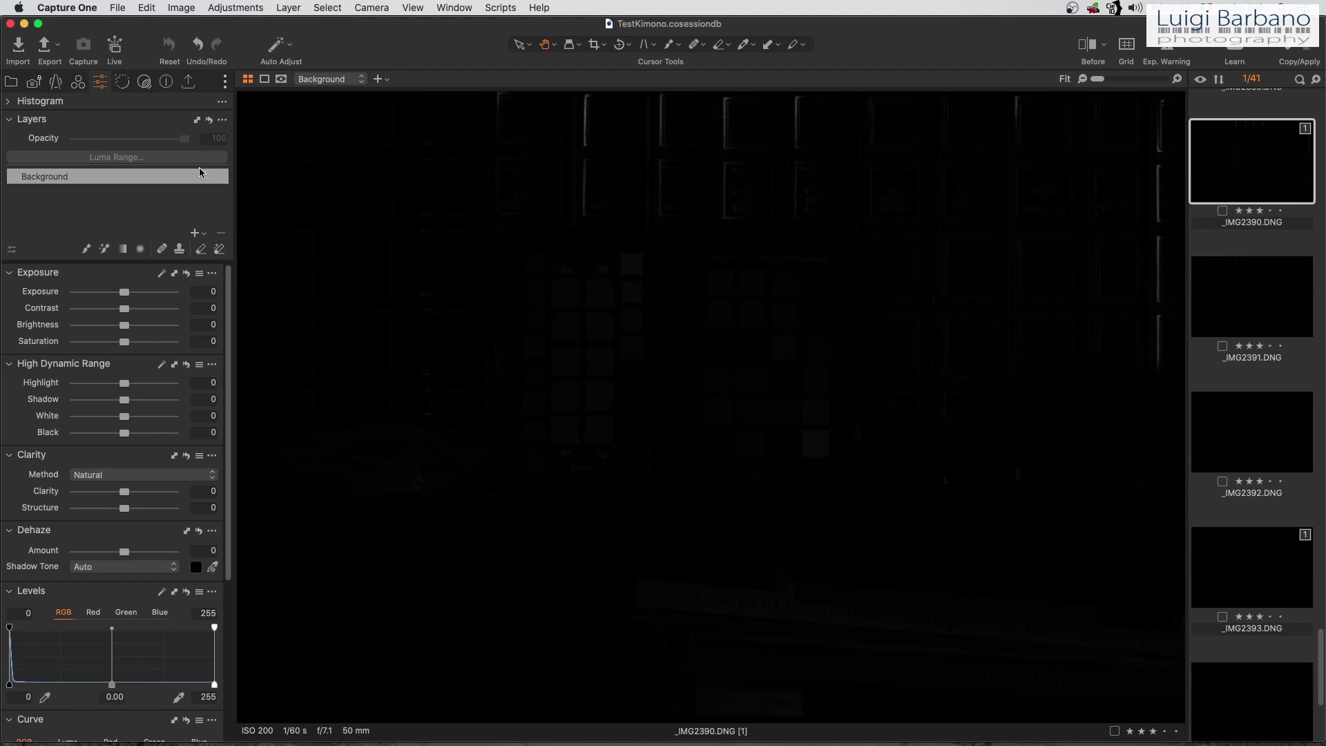
{"action": "left_click_drag", "start_coordinate": [125, 294], "coordinate": [185, 296]}
{"action": "left_click", "coordinate": [203, 238]}
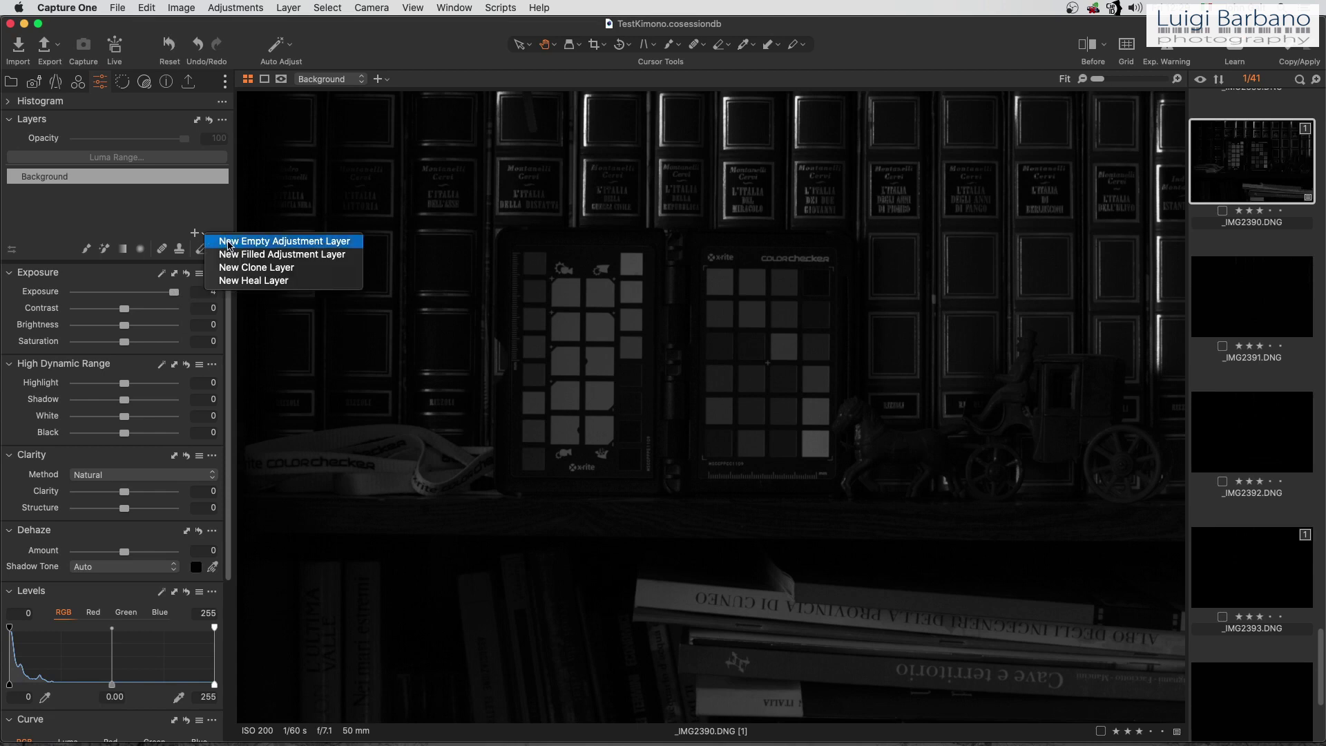
{"action": "left_click", "coordinate": [148, 279]}
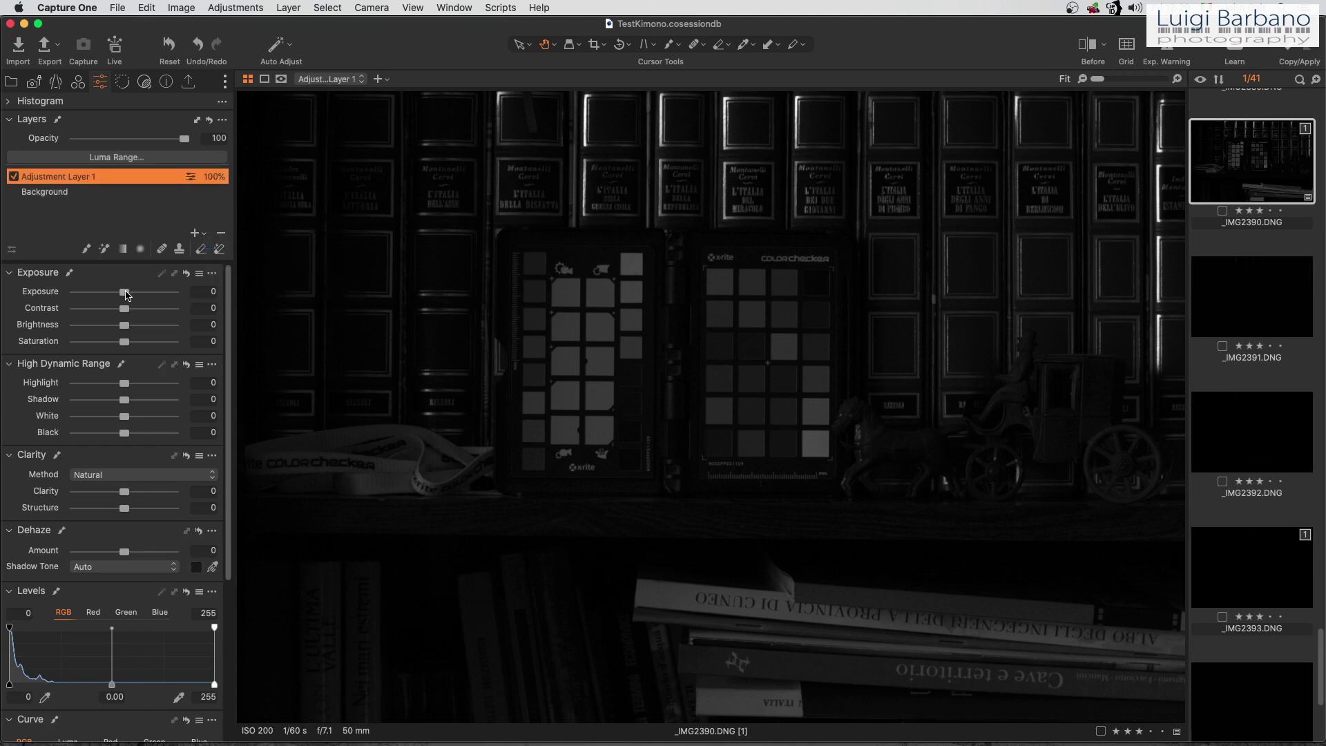
{"action": "left_click_drag", "start_coordinate": [126, 294], "coordinate": [170, 297]}
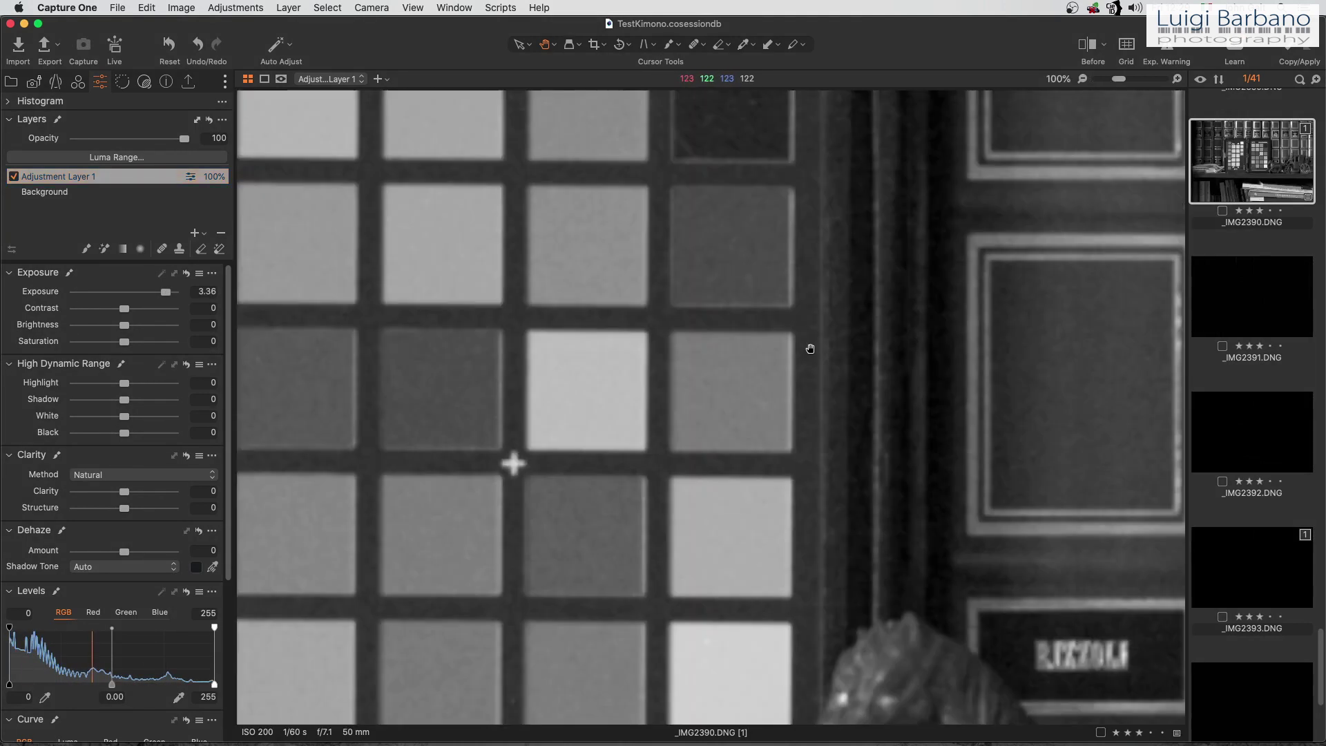
Step: Check the ColorChecker patches at 100%, return to fit, then select the dark _IMG2393
{"action": "left_click", "coordinate": [812, 350]}
{"action": "left_click", "coordinate": [718, 368]}
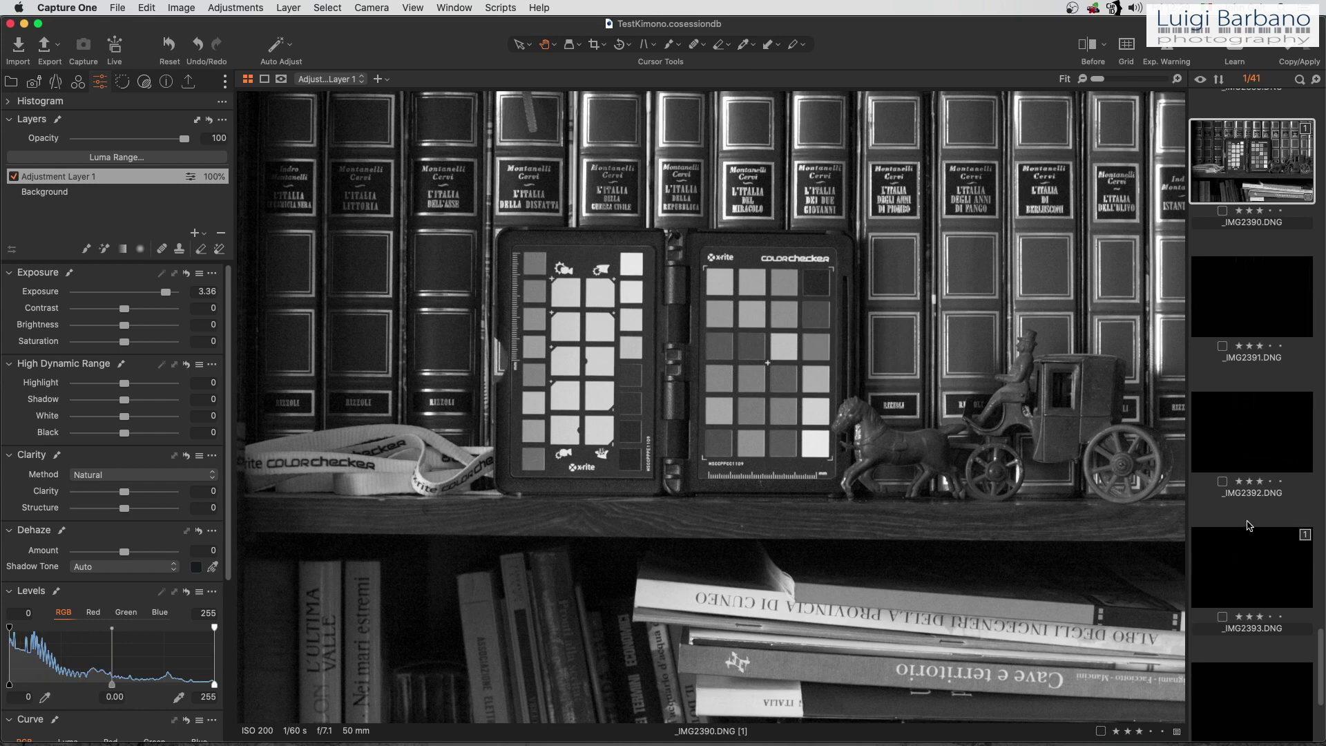
{"action": "scroll", "coordinate": [1251, 525], "scroll_direction": "down", "scroll_amount": 1}
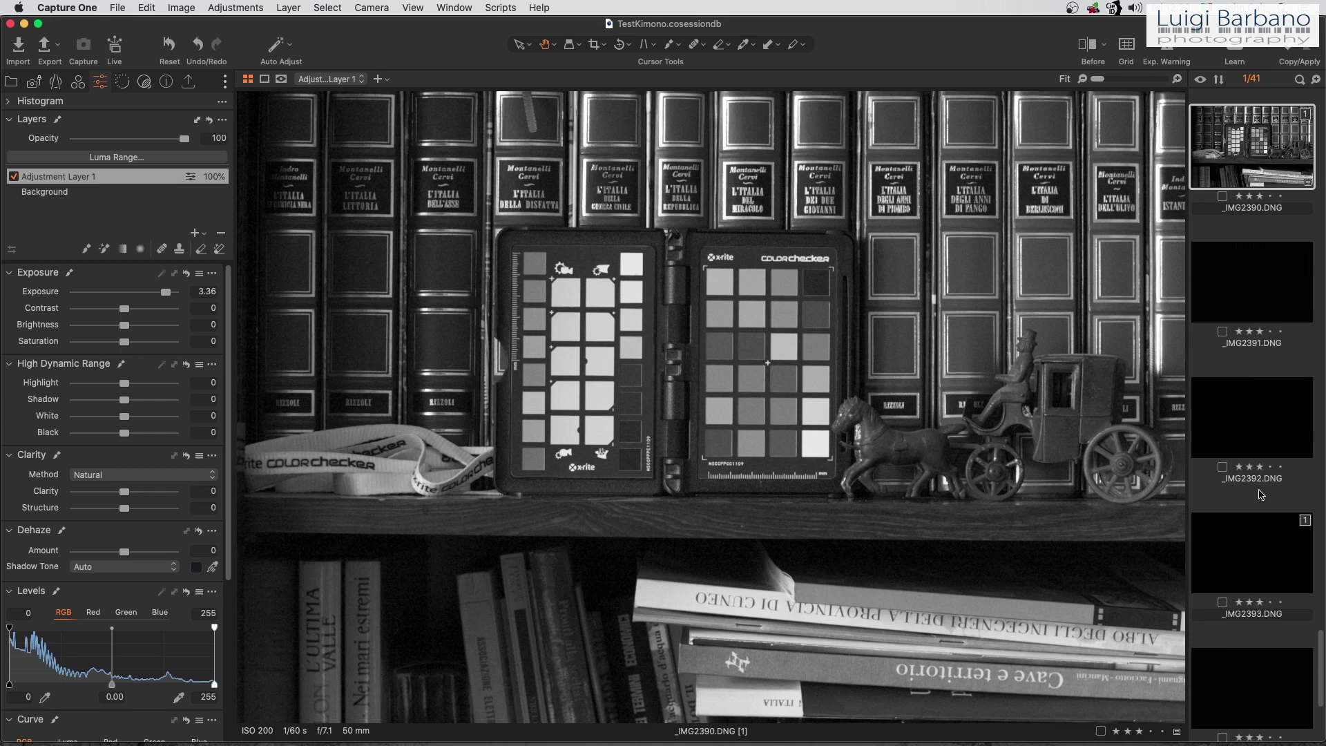
{"action": "left_click", "coordinate": [1262, 545]}
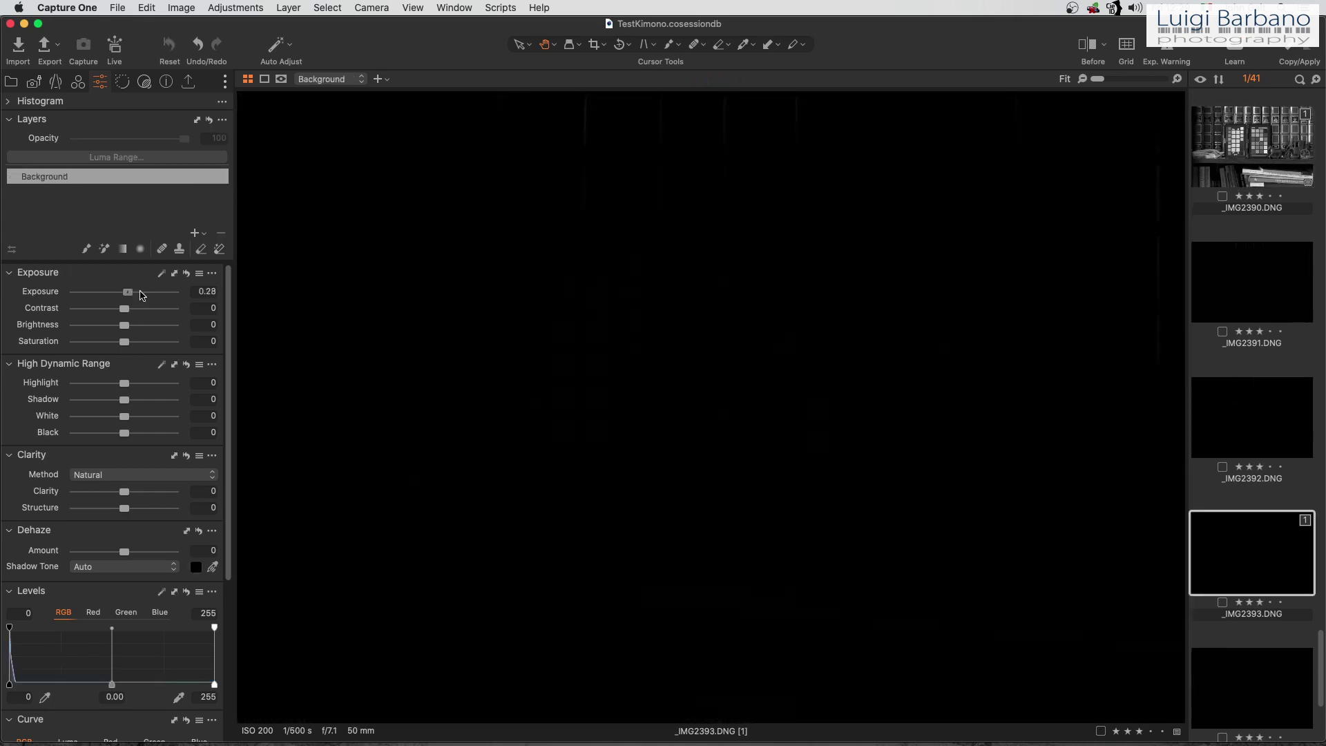
Step: Push _IMG2393's exposure to maximum and add a filled adjustment layer at Exposure 4
{"action": "left_click_drag", "start_coordinate": [125, 298], "coordinate": [200, 294]}
{"action": "left_click", "coordinate": [208, 235]}
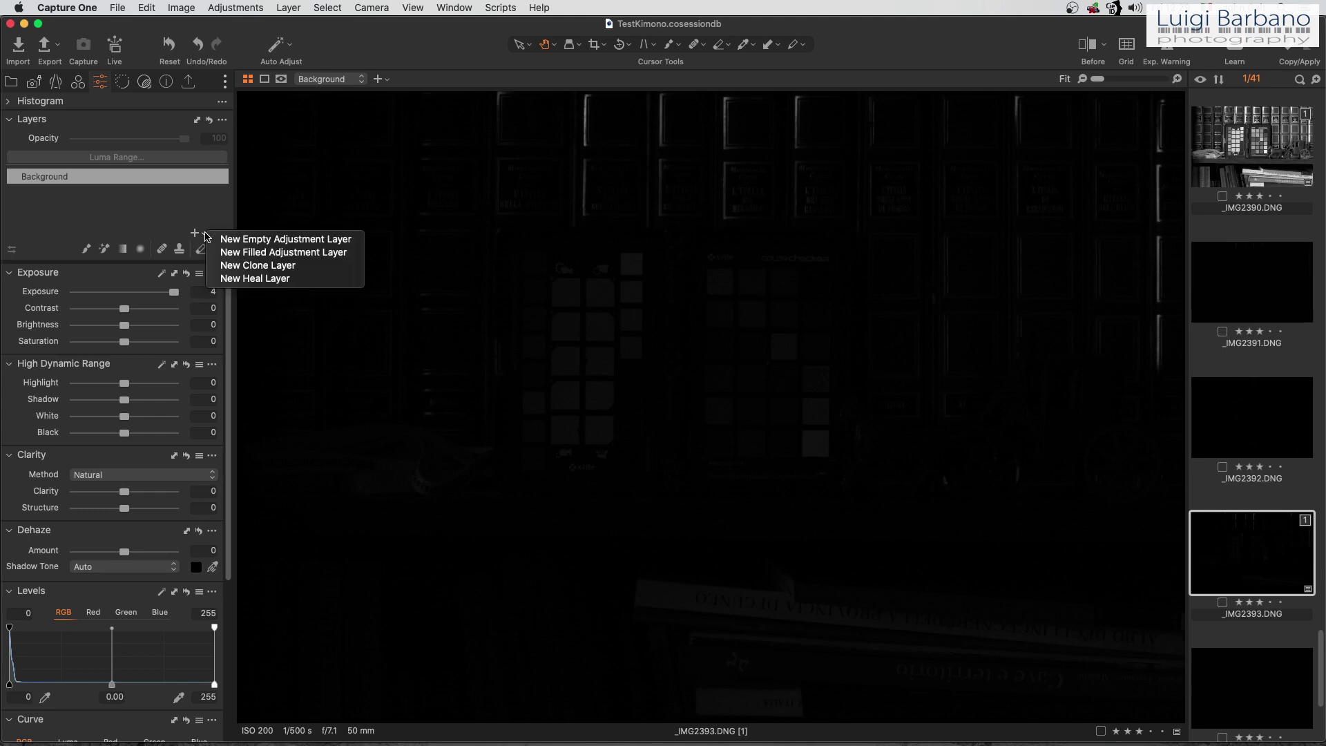
{"action": "left_click", "coordinate": [217, 256]}
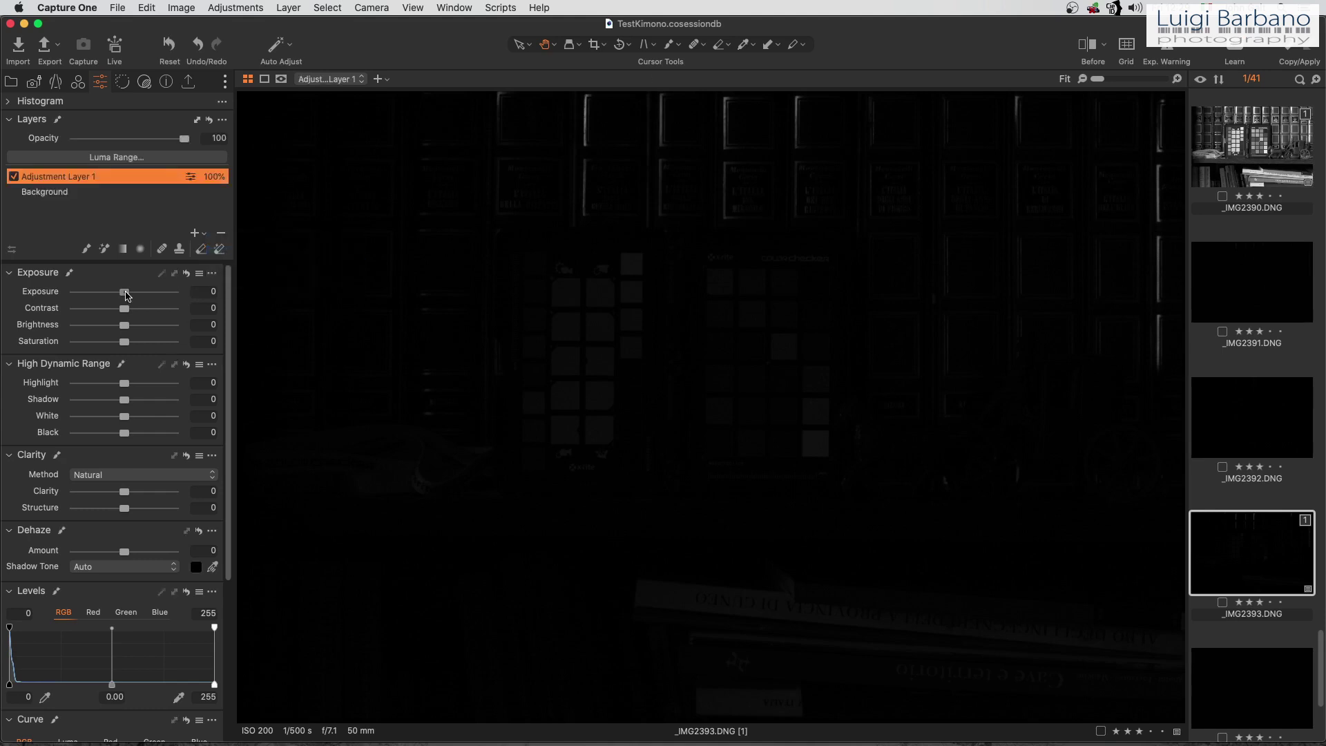
{"action": "left_click_drag", "start_coordinate": [126, 295], "coordinate": [182, 296]}
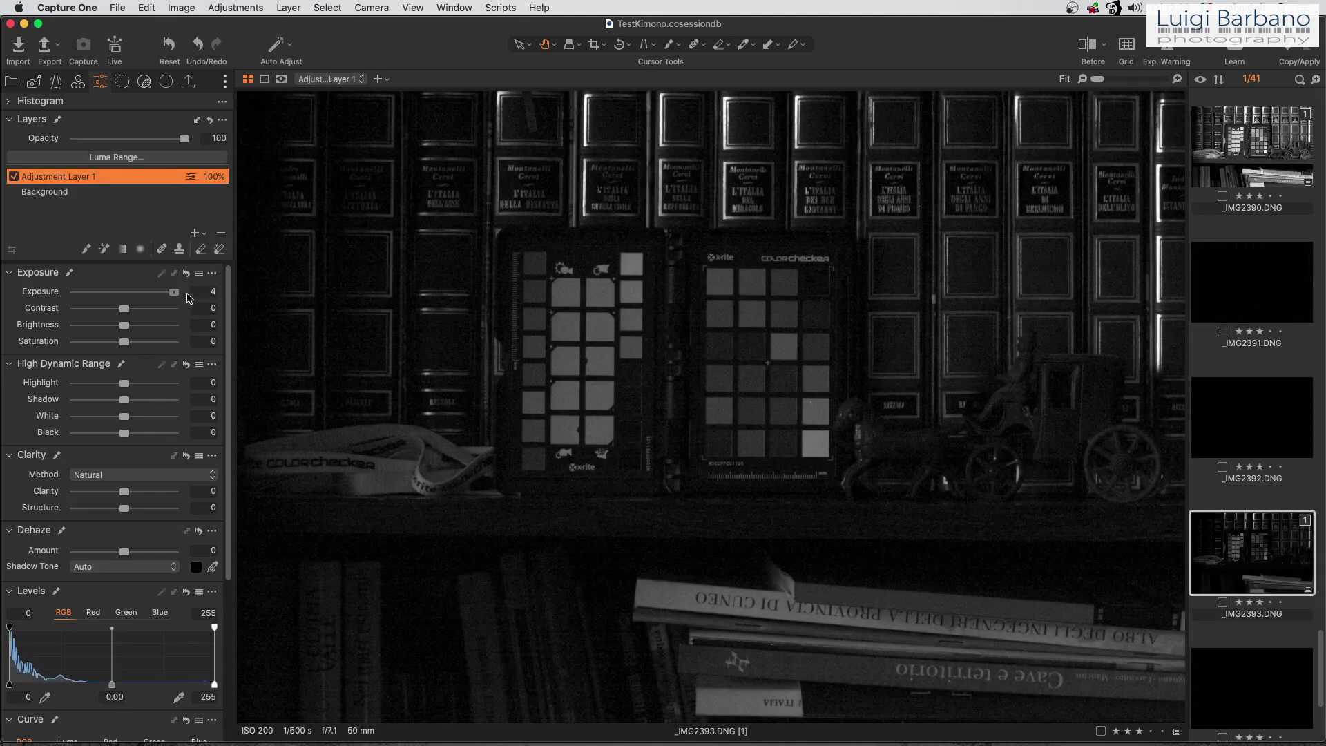
Step: Add a second filled adjustment layer at Exposure 2.21, then view the ColorChecker at 100%
{"action": "left_click", "coordinate": [199, 237]}
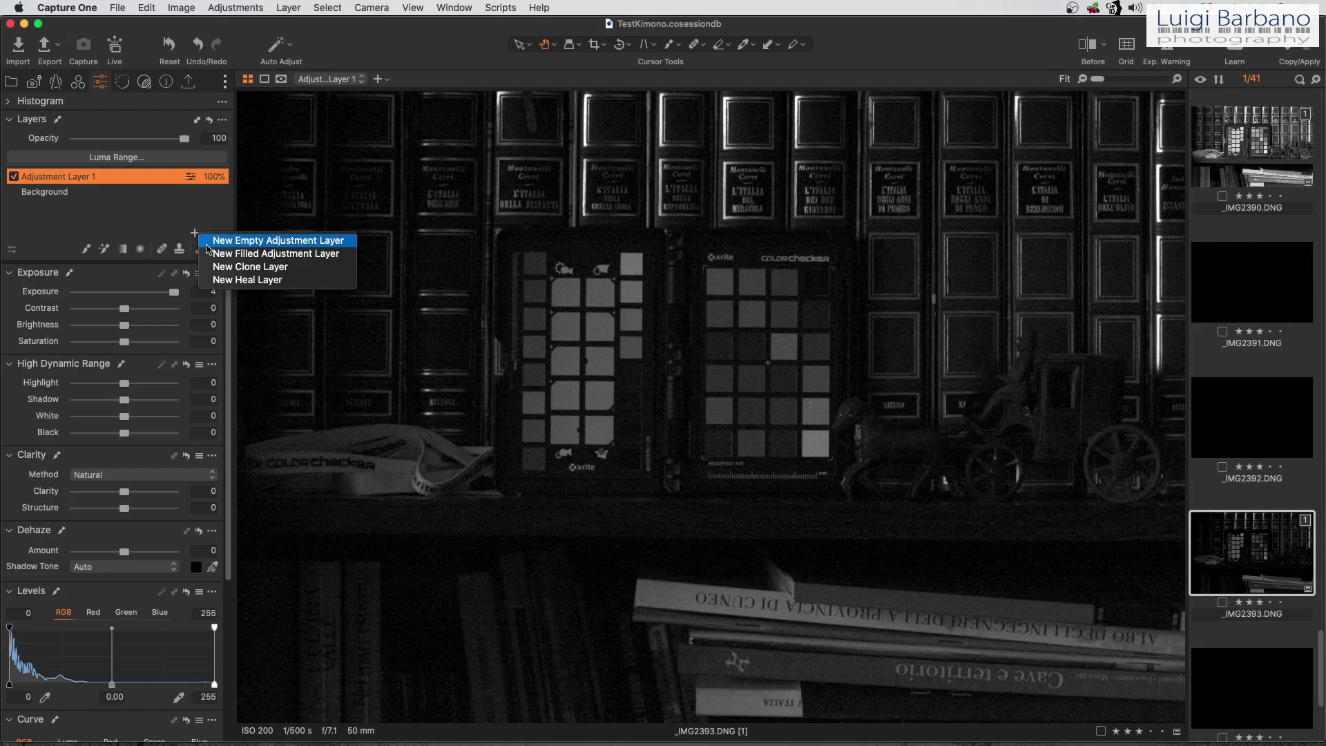
{"action": "left_click", "coordinate": [210, 253]}
{"action": "left_click_drag", "start_coordinate": [126, 297], "coordinate": [152, 295]}
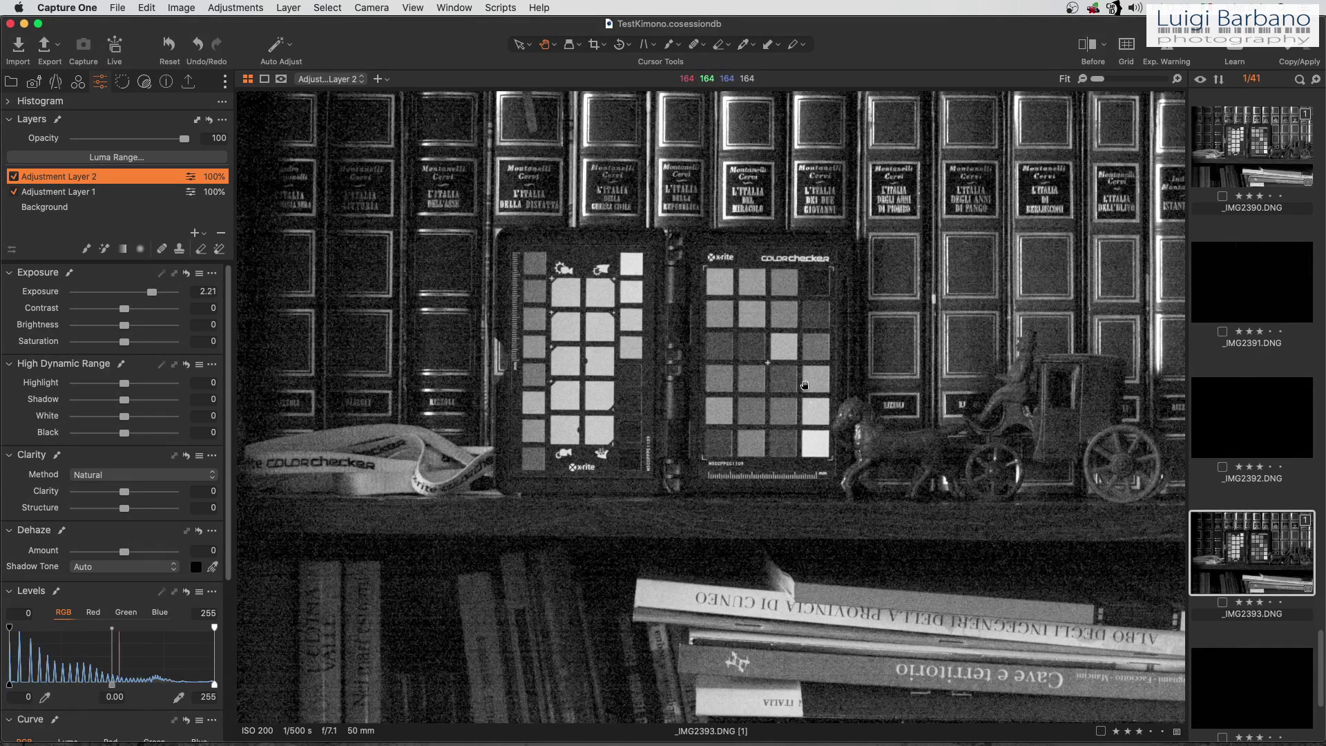
{"action": "left_click", "coordinate": [824, 353]}
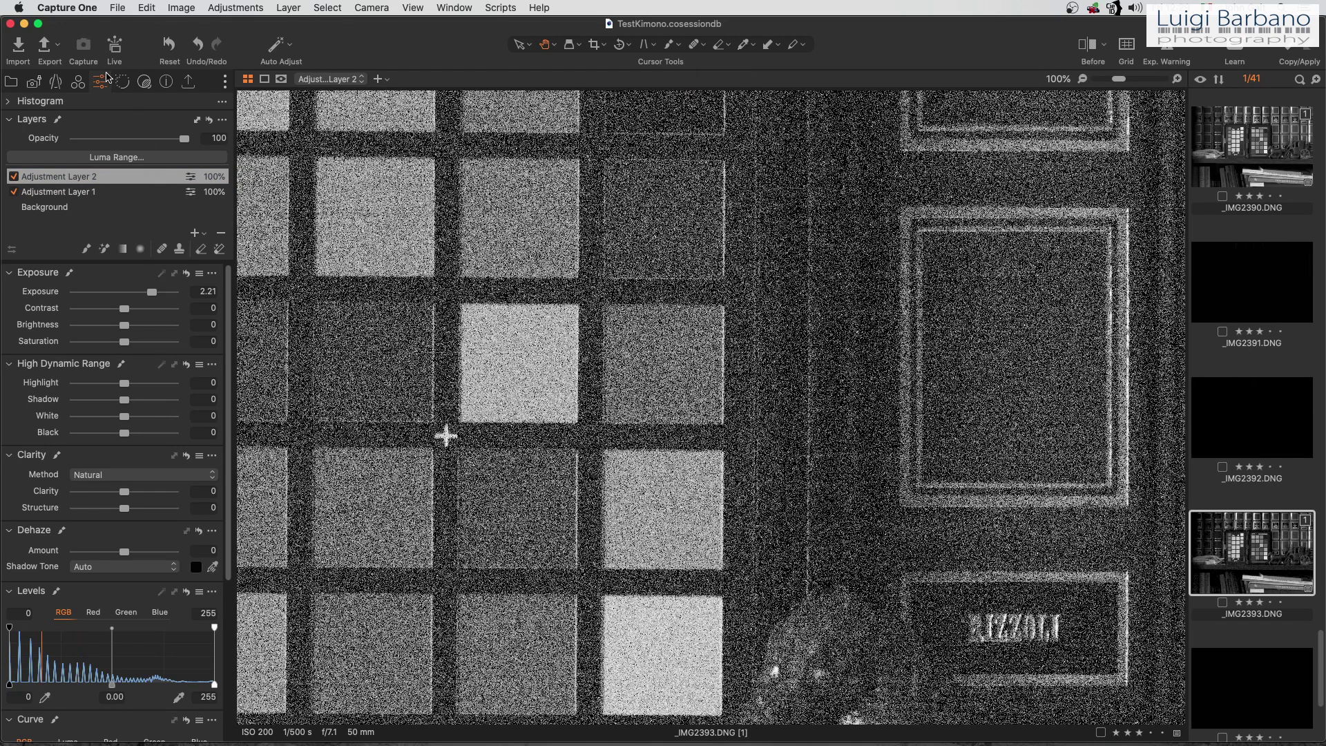
Step: Test Sharpening Amount on the noisy close-up, reset it to 0, and return to the Exposure tools
{"action": "key", "text": "super+alt+6"}
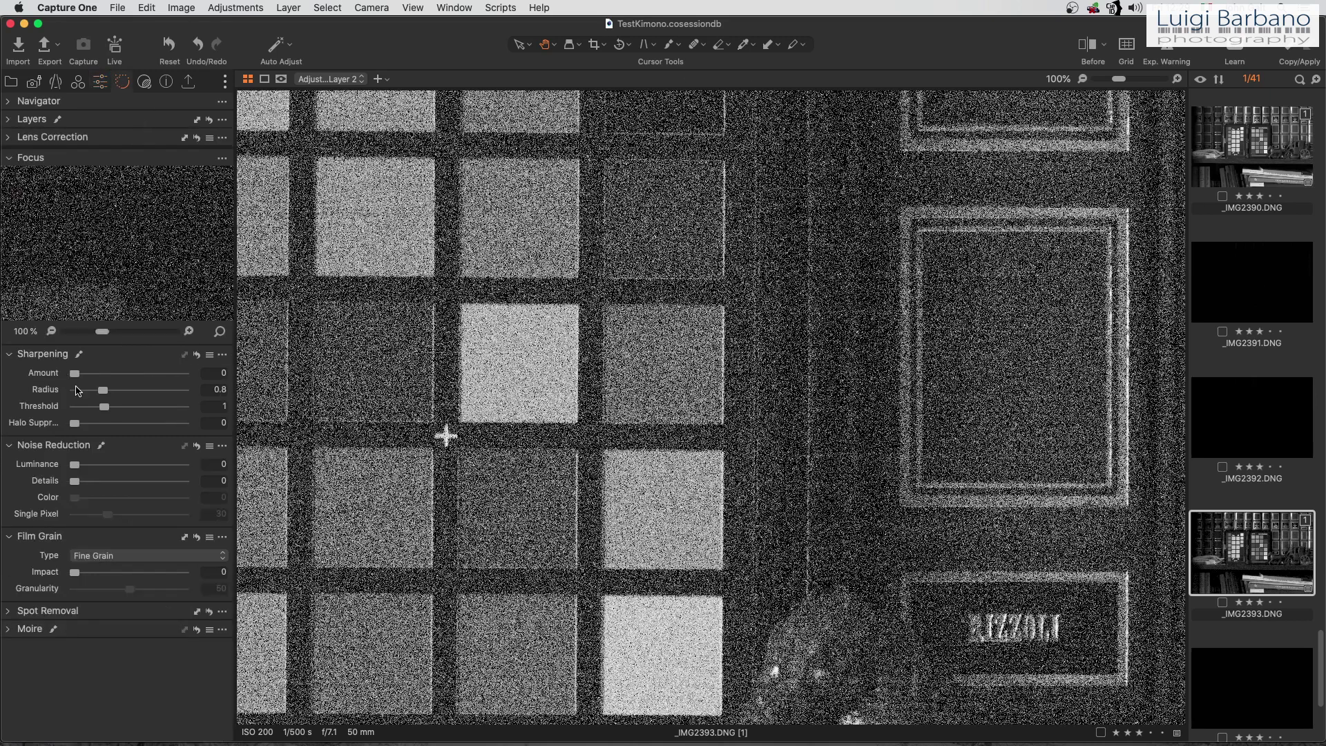
{"action": "left_click_drag", "start_coordinate": [76, 374], "coordinate": [90, 377]}
{"action": "double_click", "coordinate": [89, 375]}
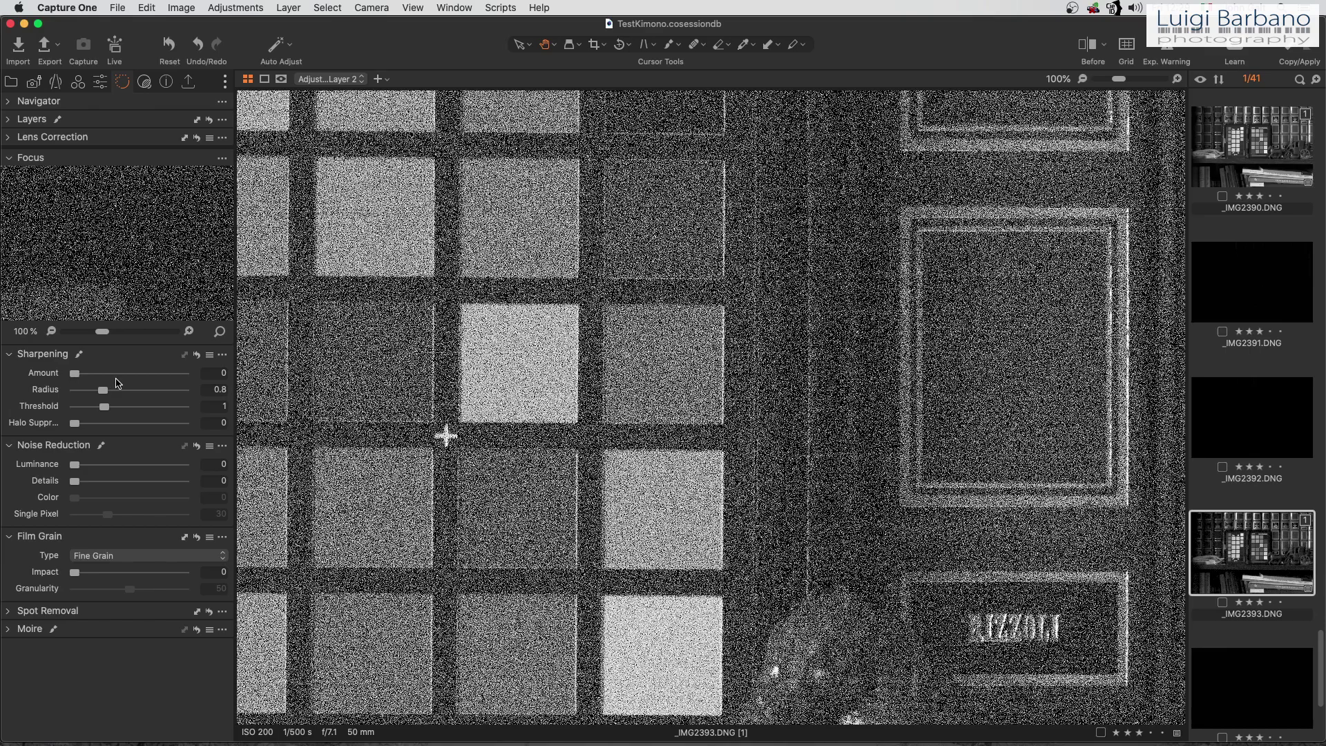
{"action": "left_click", "coordinate": [105, 87]}
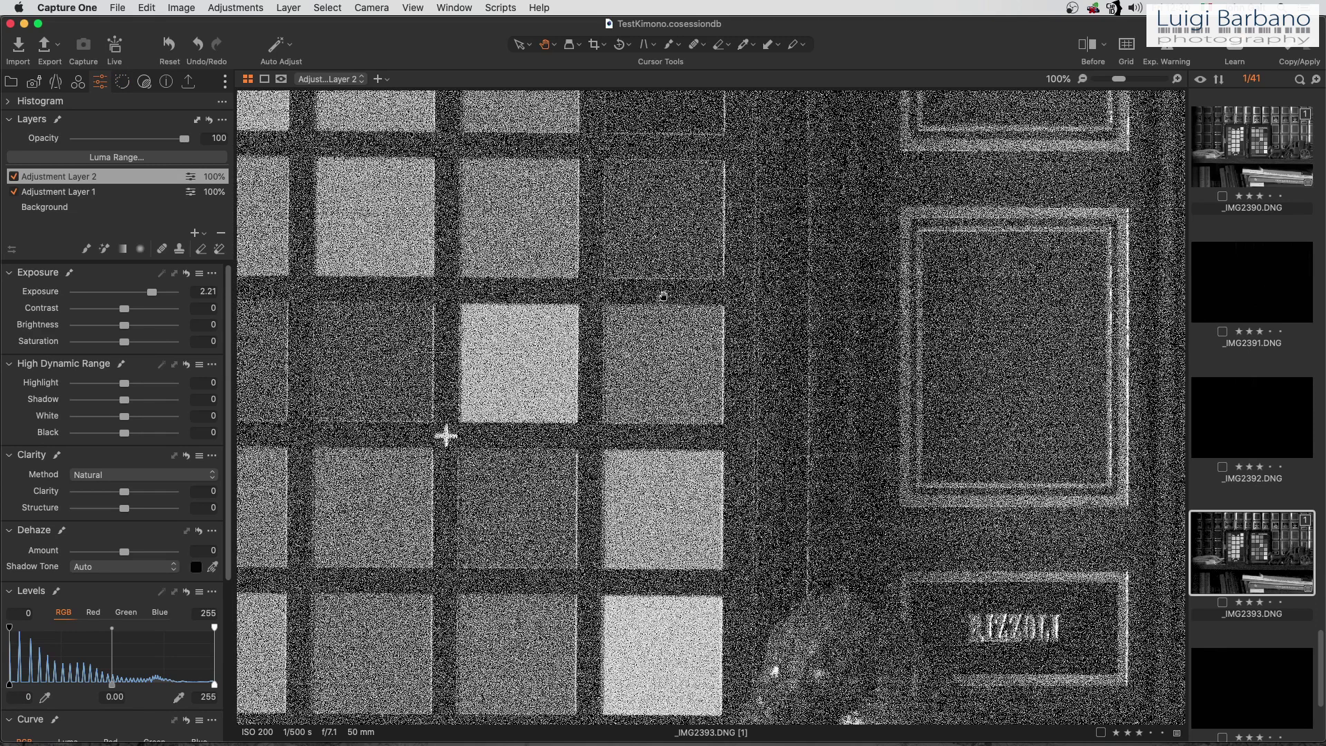
Step: Fit the whole grainy _IMG2393 bookshelf in view and browse up to the colour _IMG2067–_IMG2070 shots
{"action": "double_click", "coordinate": [671, 388]}
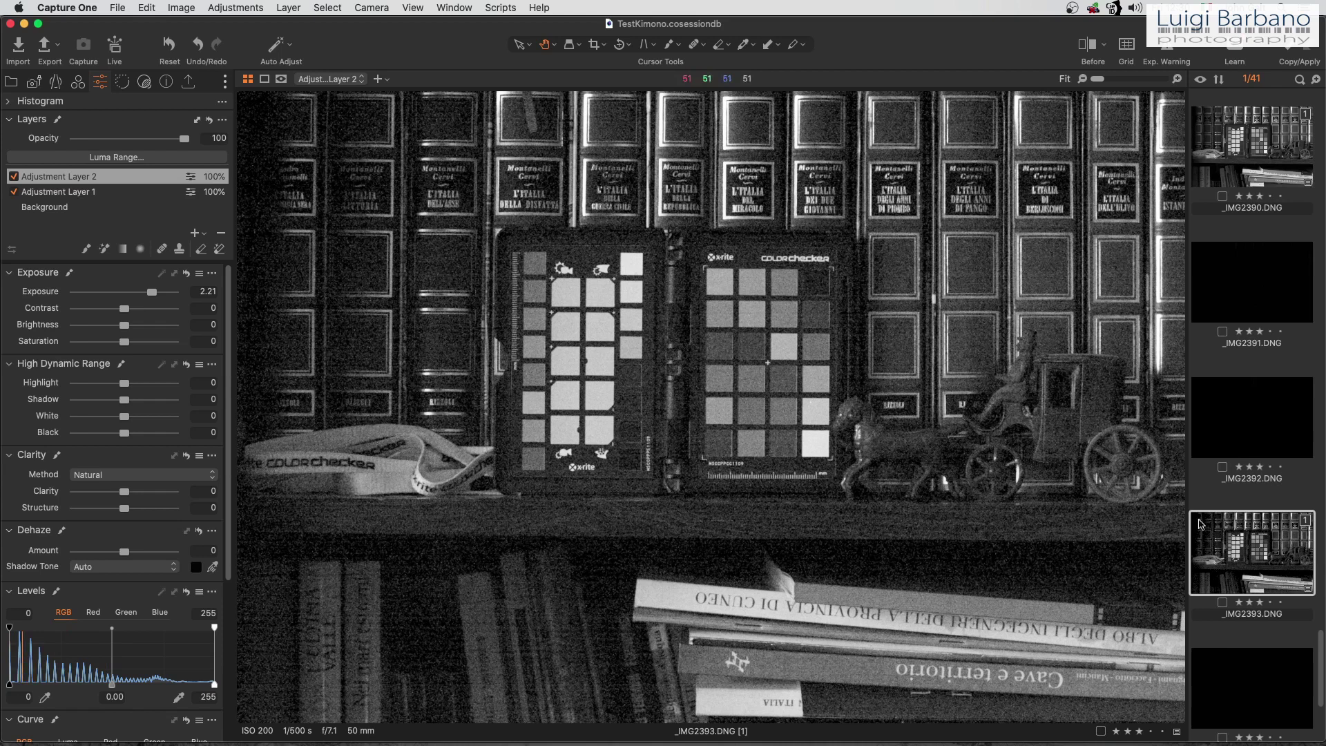
{"action": "scroll", "coordinate": [1284, 537], "scroll_direction": "down", "scroll_amount": 3}
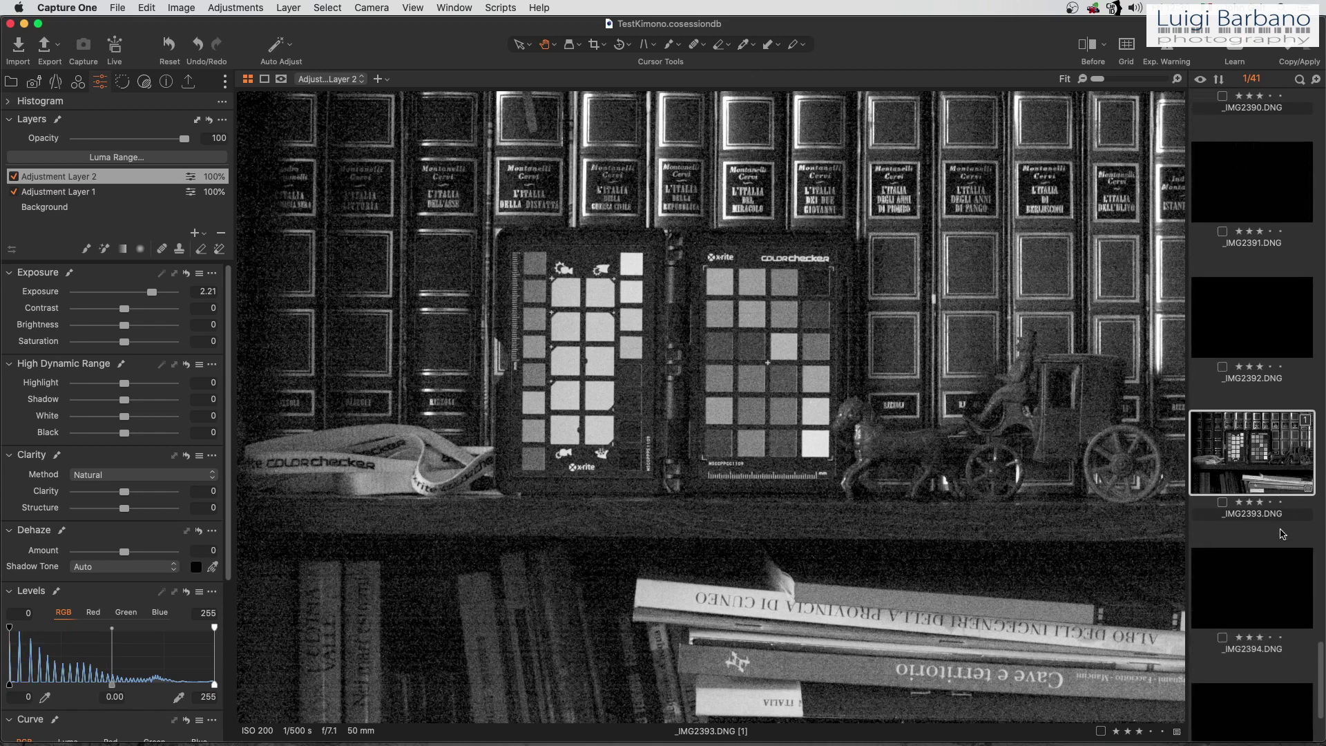
{"action": "scroll", "coordinate": [1282, 534], "scroll_direction": "up", "scroll_amount": 15}
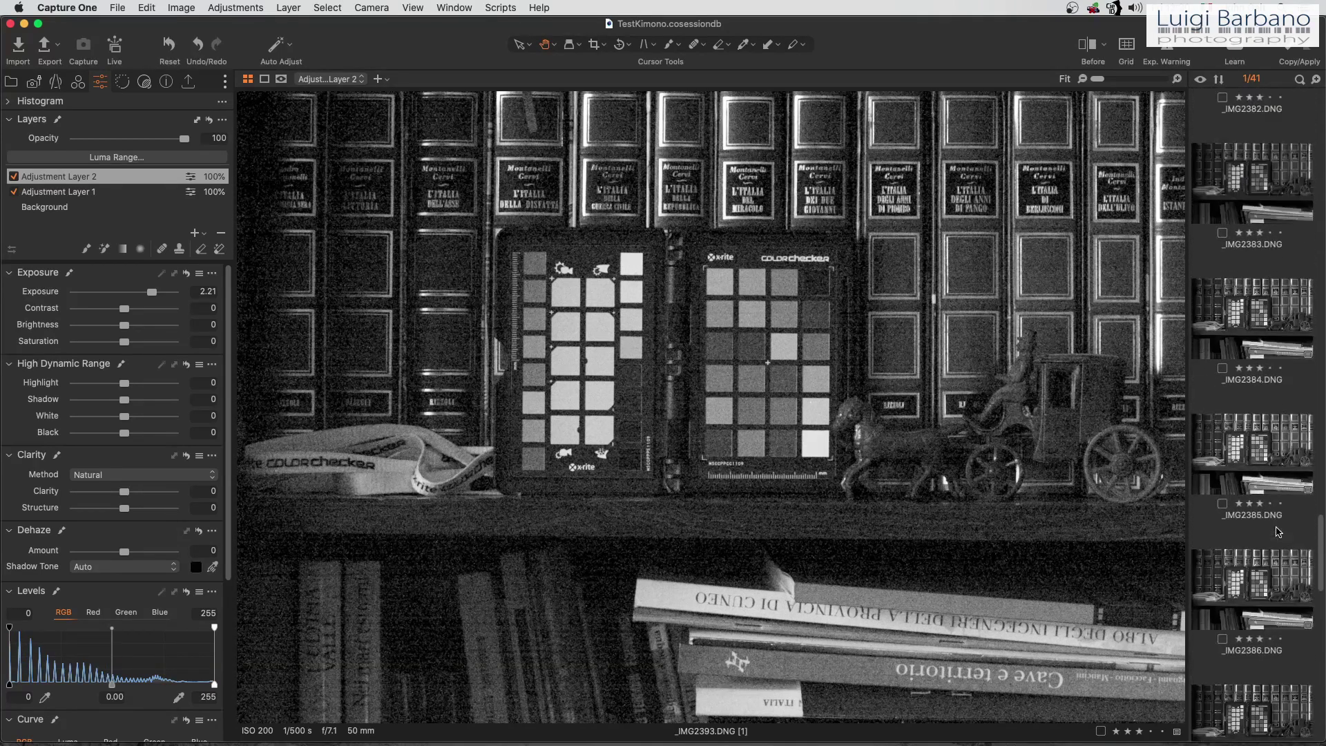
{"action": "scroll", "coordinate": [1277, 532], "scroll_direction": "up", "scroll_amount": 10}
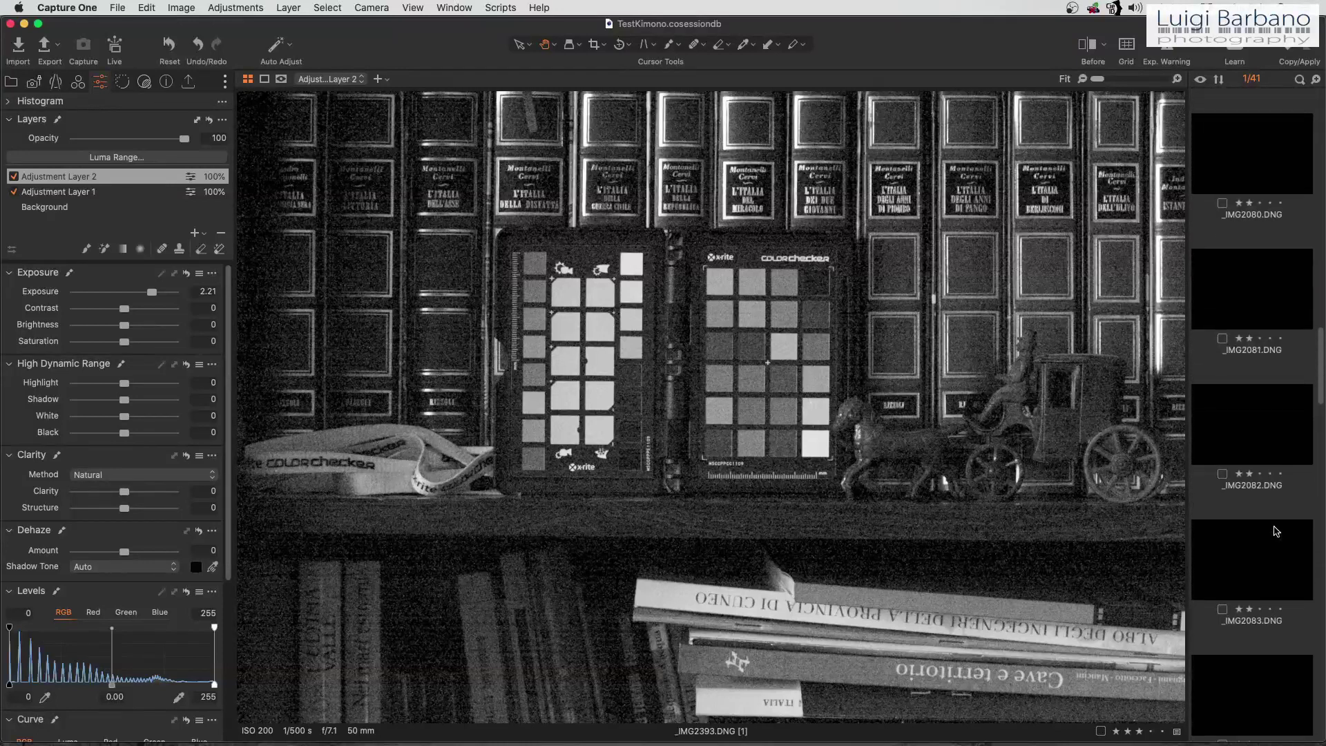
{"action": "scroll", "coordinate": [1276, 531], "scroll_direction": "up", "scroll_amount": 10}
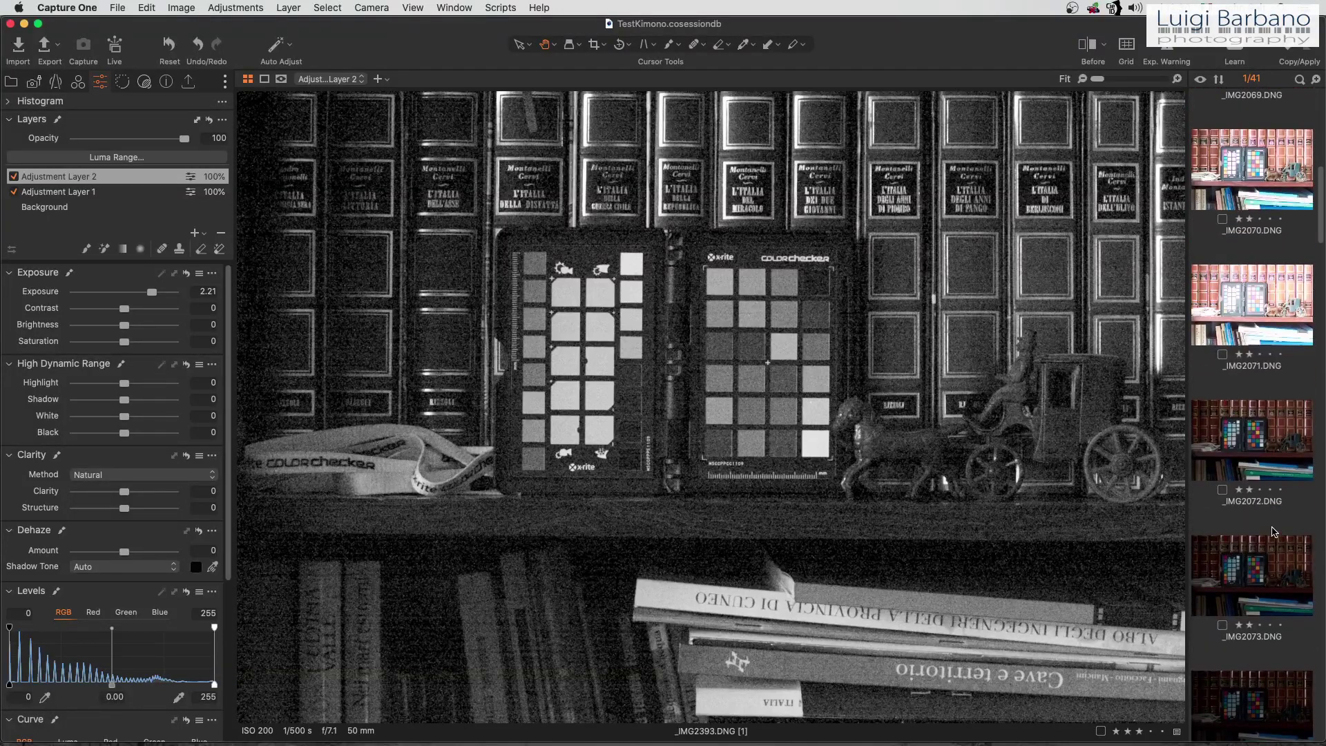
{"action": "scroll", "coordinate": [1275, 531], "scroll_direction": "up", "scroll_amount": 5}
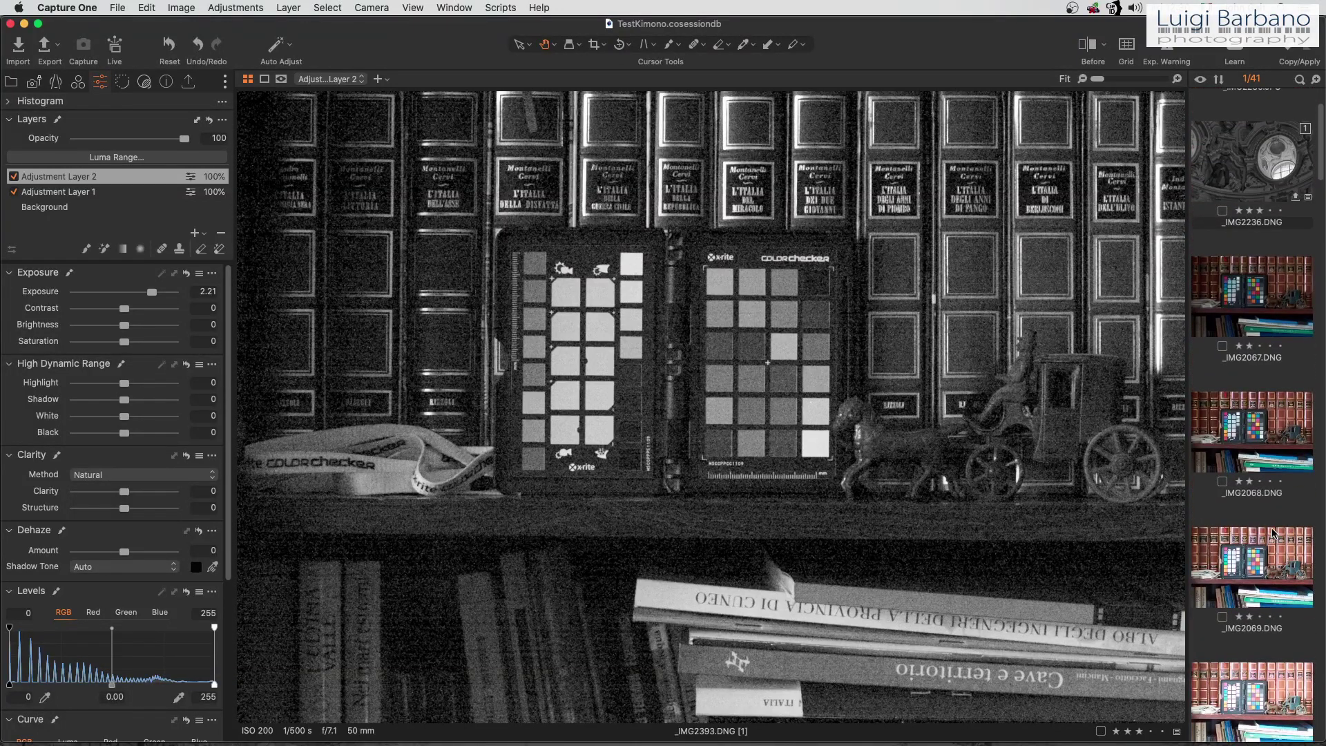
{"action": "scroll", "coordinate": [1274, 531], "scroll_direction": "down", "scroll_amount": 2}
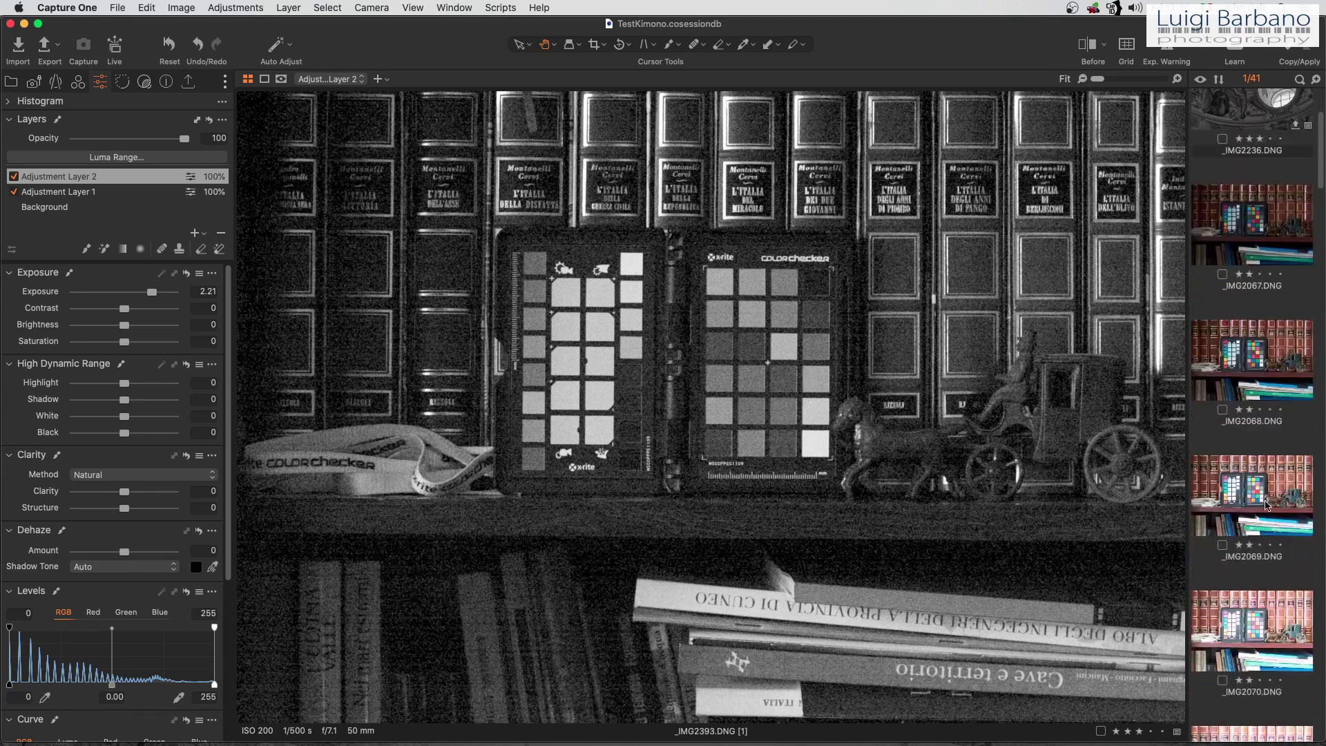
Step: Browse _IMG2067 and _IMG2068, darkening _IMG2068 slightly to exposure -0.45
{"action": "left_click", "coordinate": [1265, 442]}
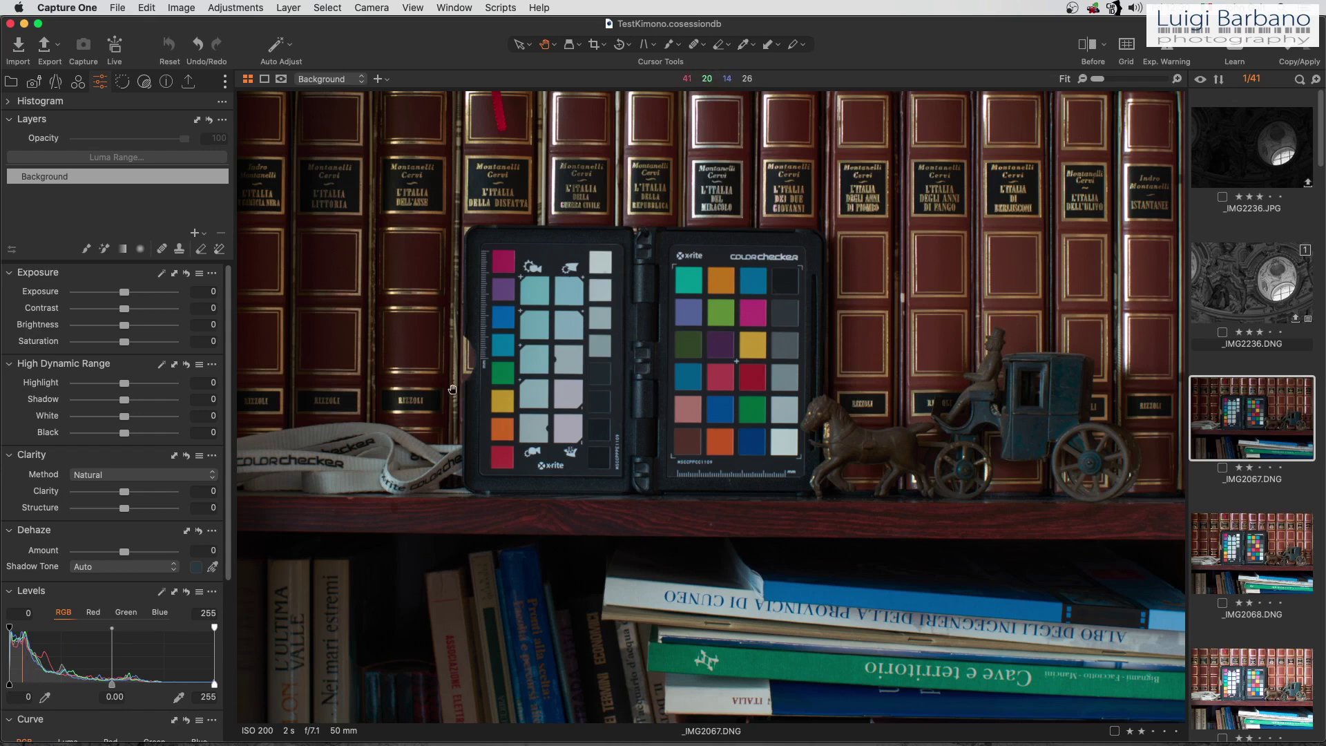
{"action": "left_click", "coordinate": [1244, 569]}
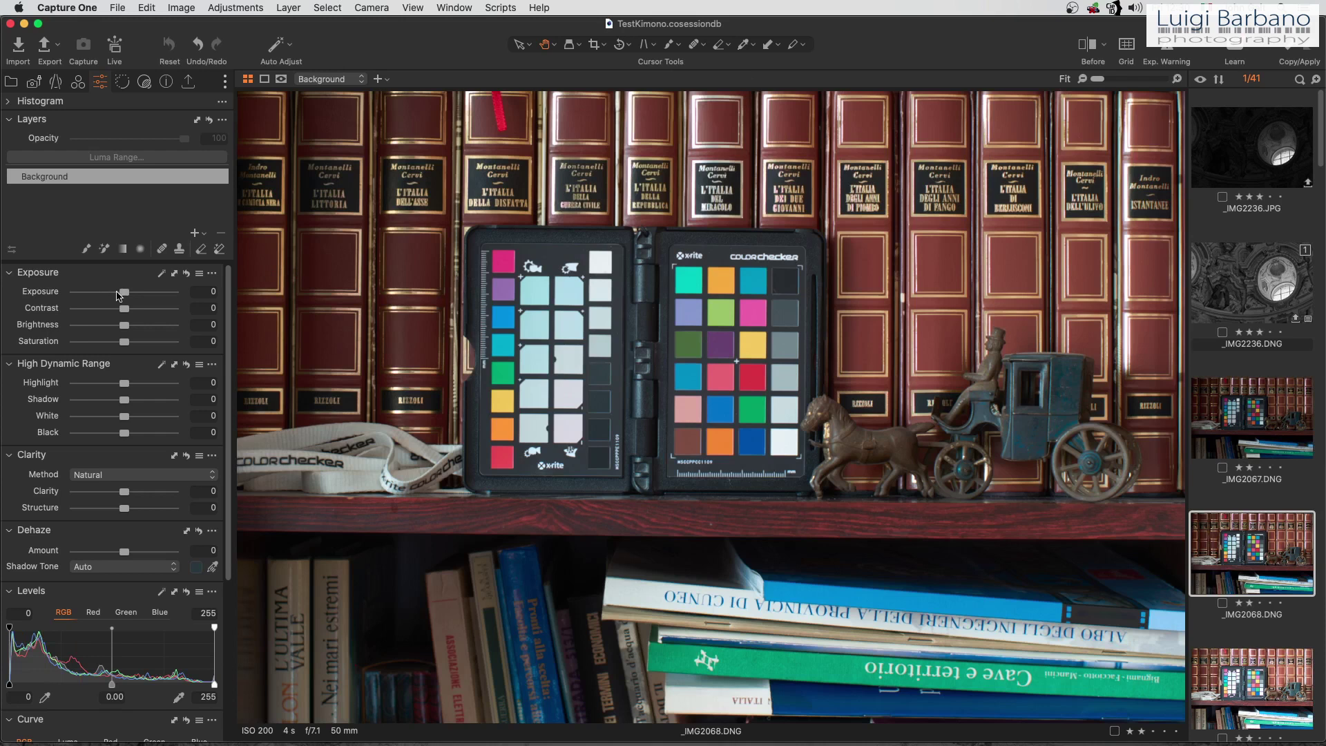
{"action": "left_click_drag", "start_coordinate": [123, 293], "coordinate": [119, 293]}
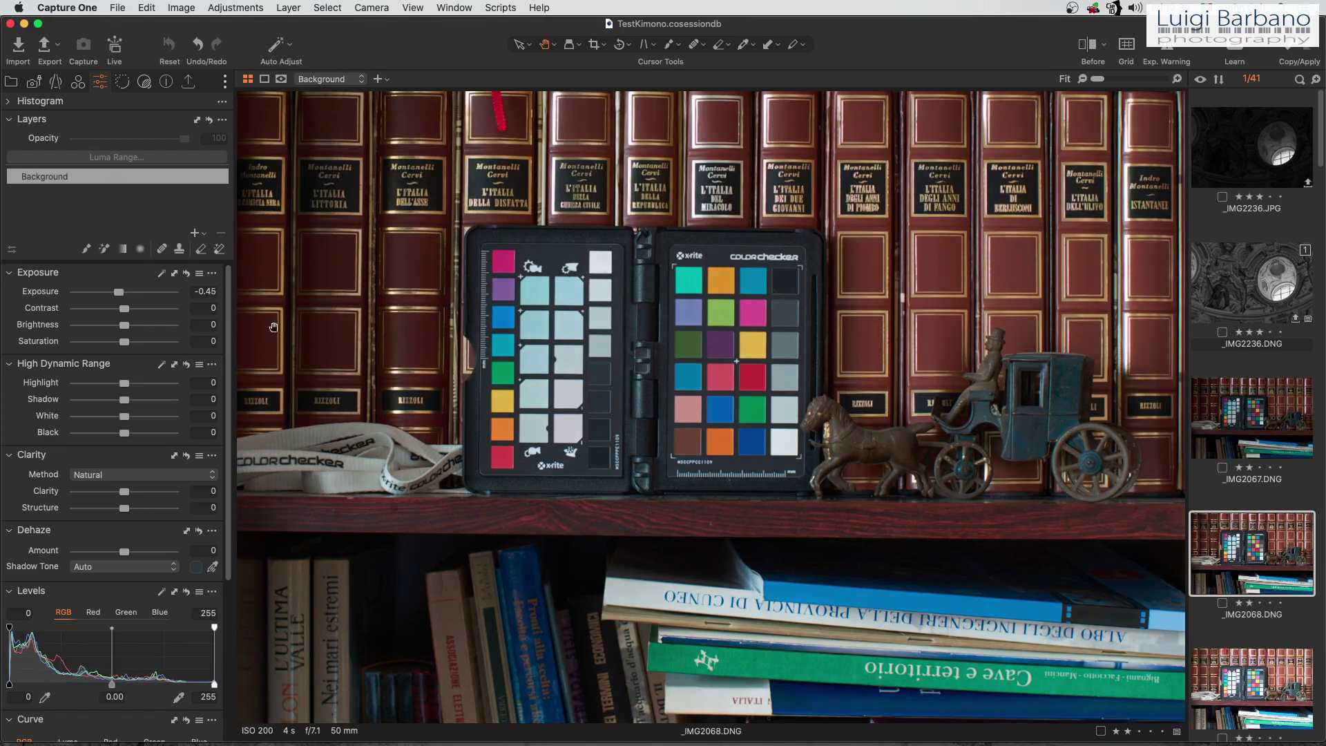
Step: Lower exposure on _IMG2069 to -0.76 and on _IMG2070 to -1.68
{"action": "scroll", "coordinate": [1273, 614], "scroll_direction": "down", "scroll_amount": 1}
{"action": "left_click", "coordinate": [1263, 673]}
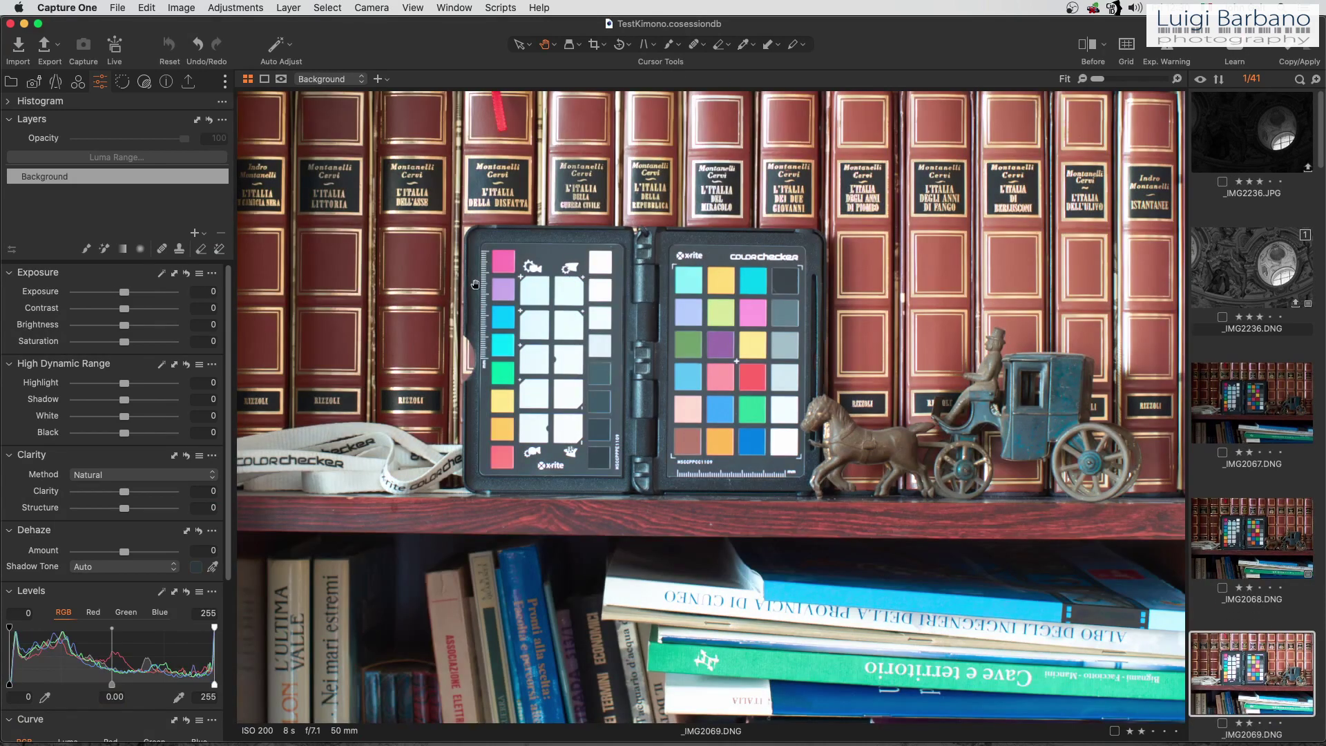
{"action": "left_click_drag", "start_coordinate": [125, 294], "coordinate": [114, 293]}
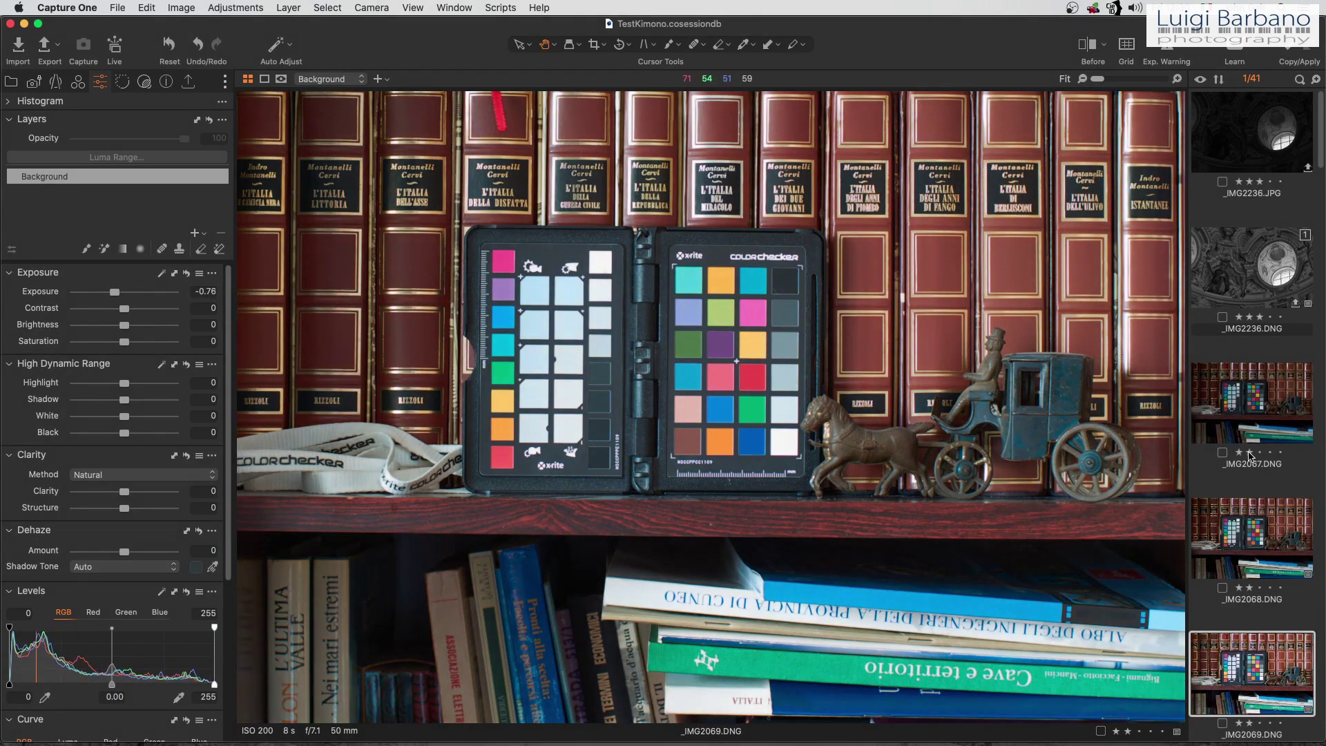
{"action": "scroll", "coordinate": [1278, 540], "scroll_direction": "down", "scroll_amount": 5}
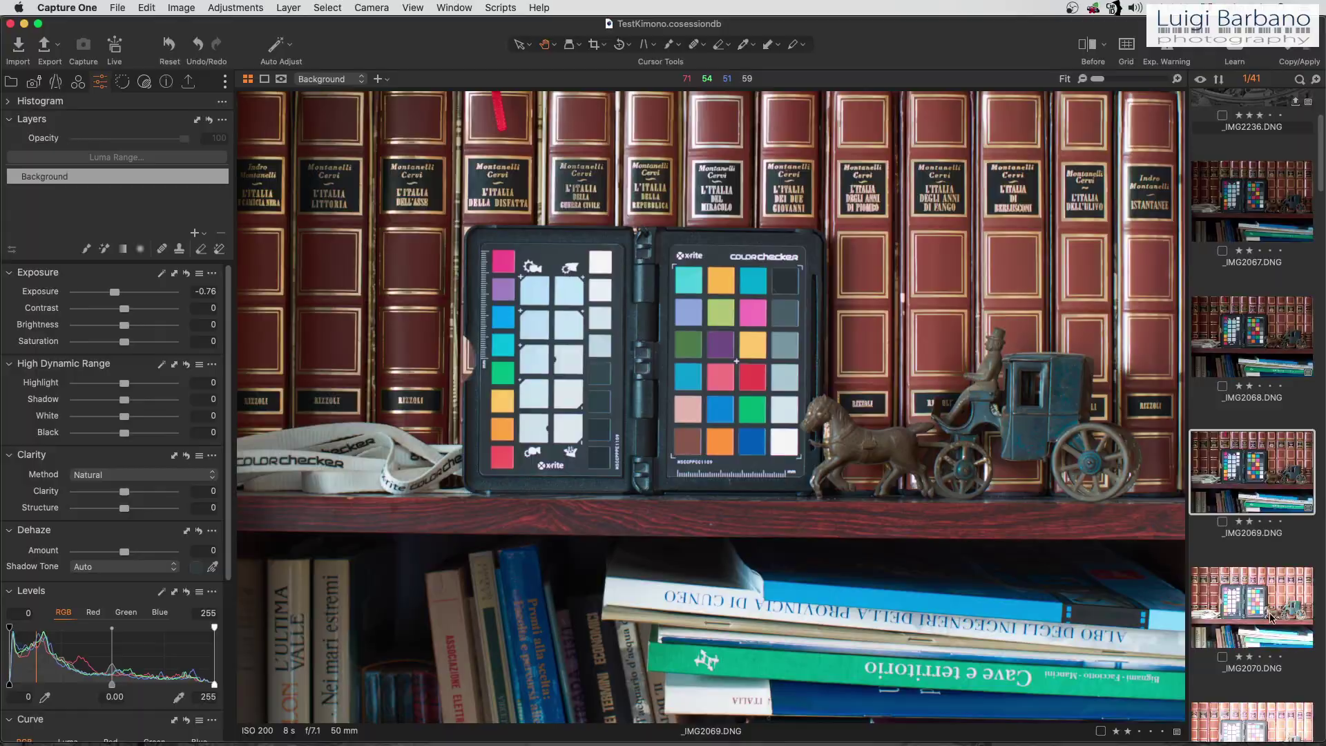
{"action": "left_click", "coordinate": [1271, 617]}
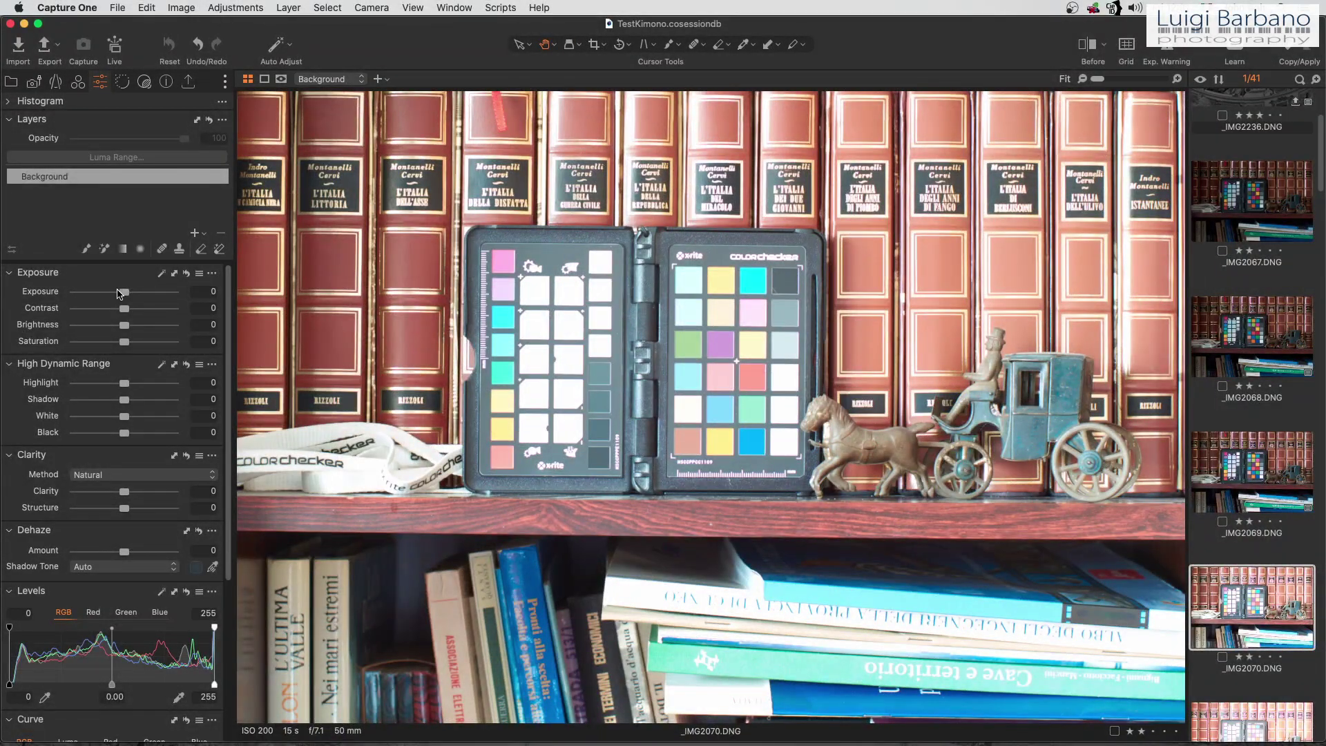
{"action": "left_click_drag", "start_coordinate": [124, 294], "coordinate": [103, 293]}
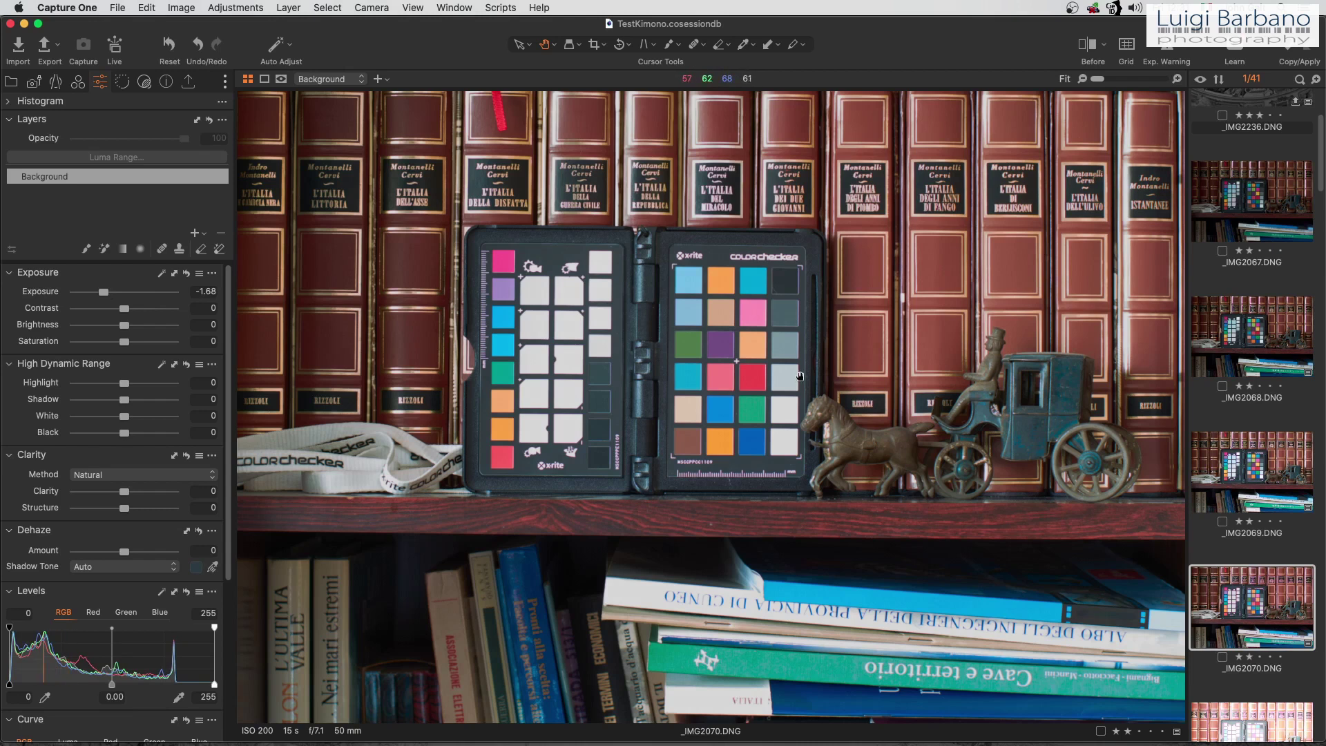
Step: Try darkening _IMG2071 down to -2.18, then reset its exposure to 0
{"action": "scroll", "coordinate": [1262, 609], "scroll_direction": "down", "scroll_amount": 3}
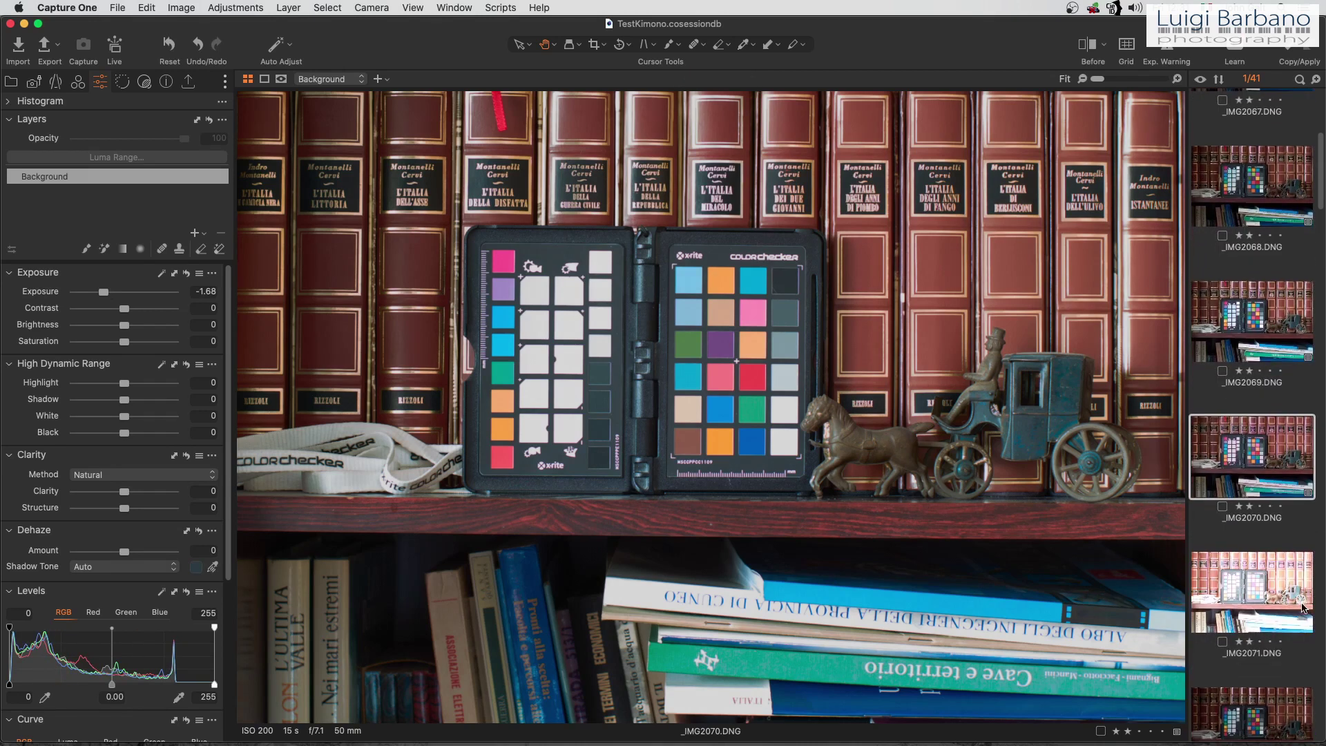
{"action": "left_click", "coordinate": [1262, 609]}
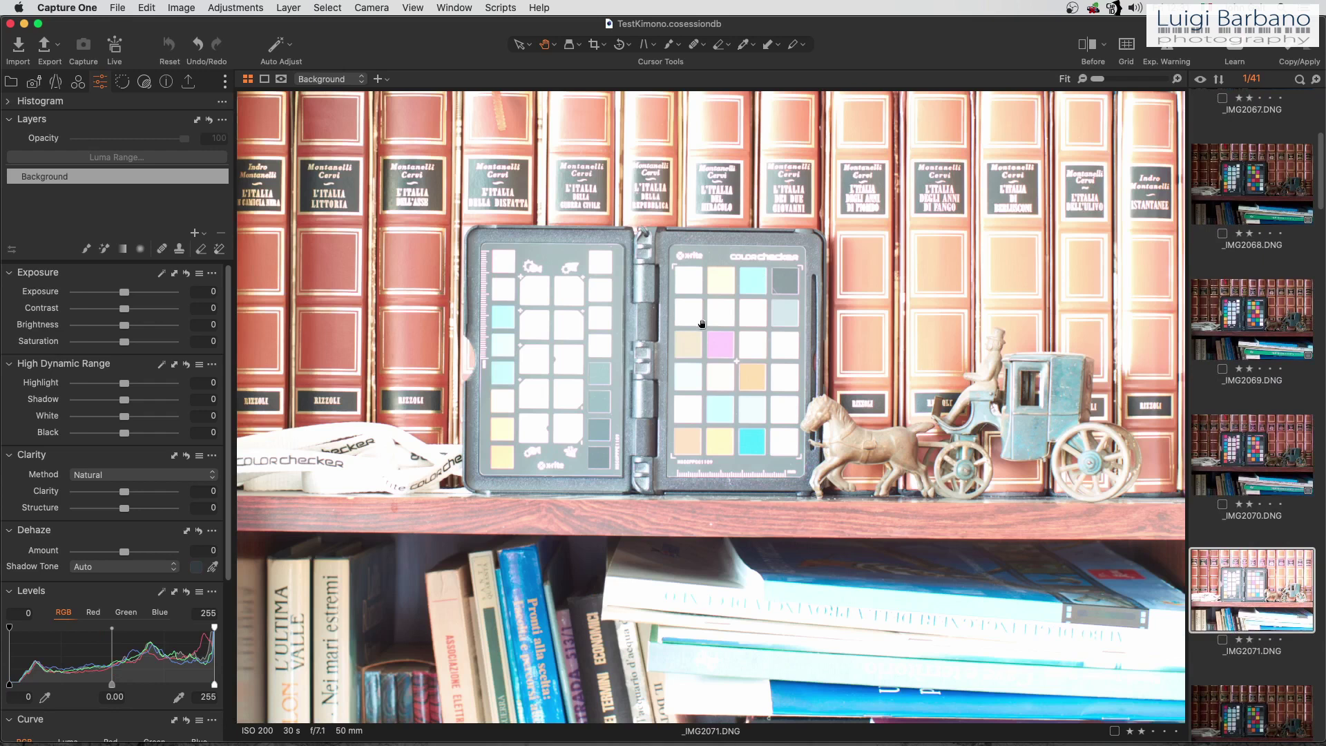
{"action": "left_click_drag", "start_coordinate": [126, 294], "coordinate": [108, 293]}
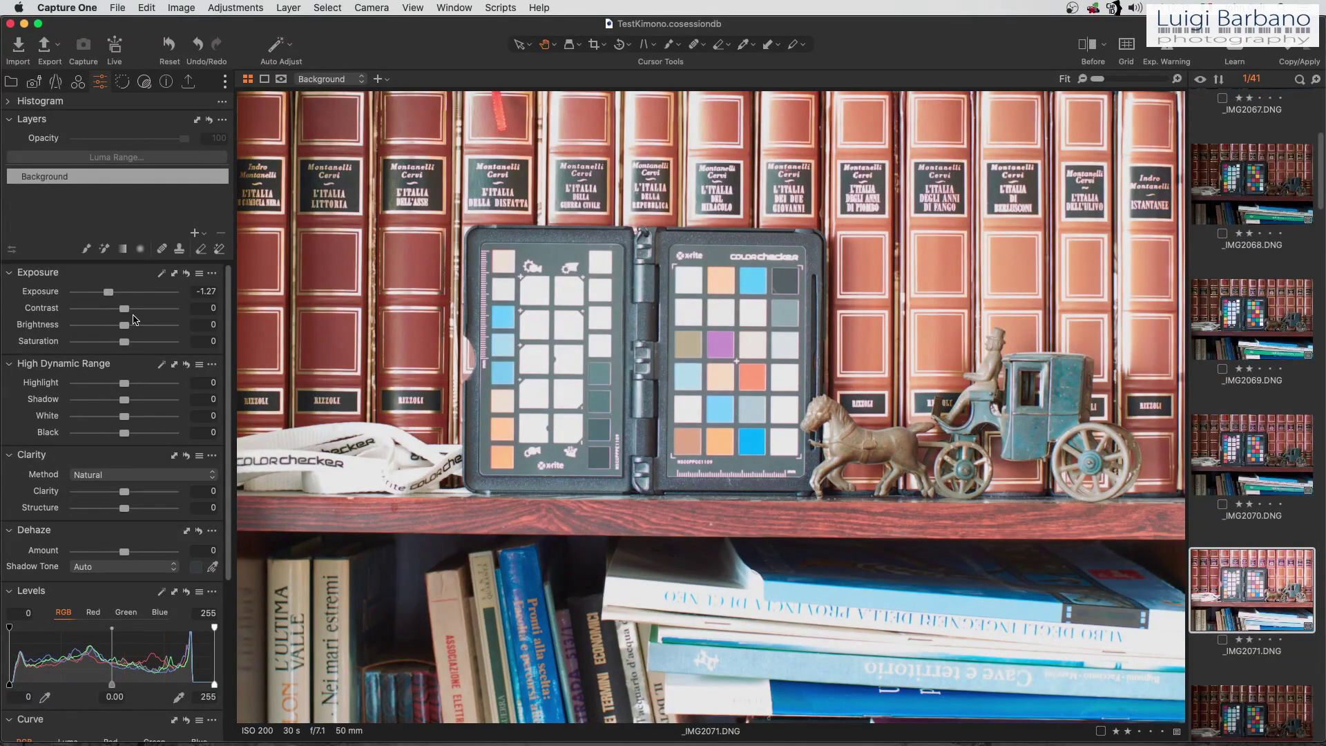
{"action": "left_click_drag", "start_coordinate": [109, 293], "coordinate": [97, 292]}
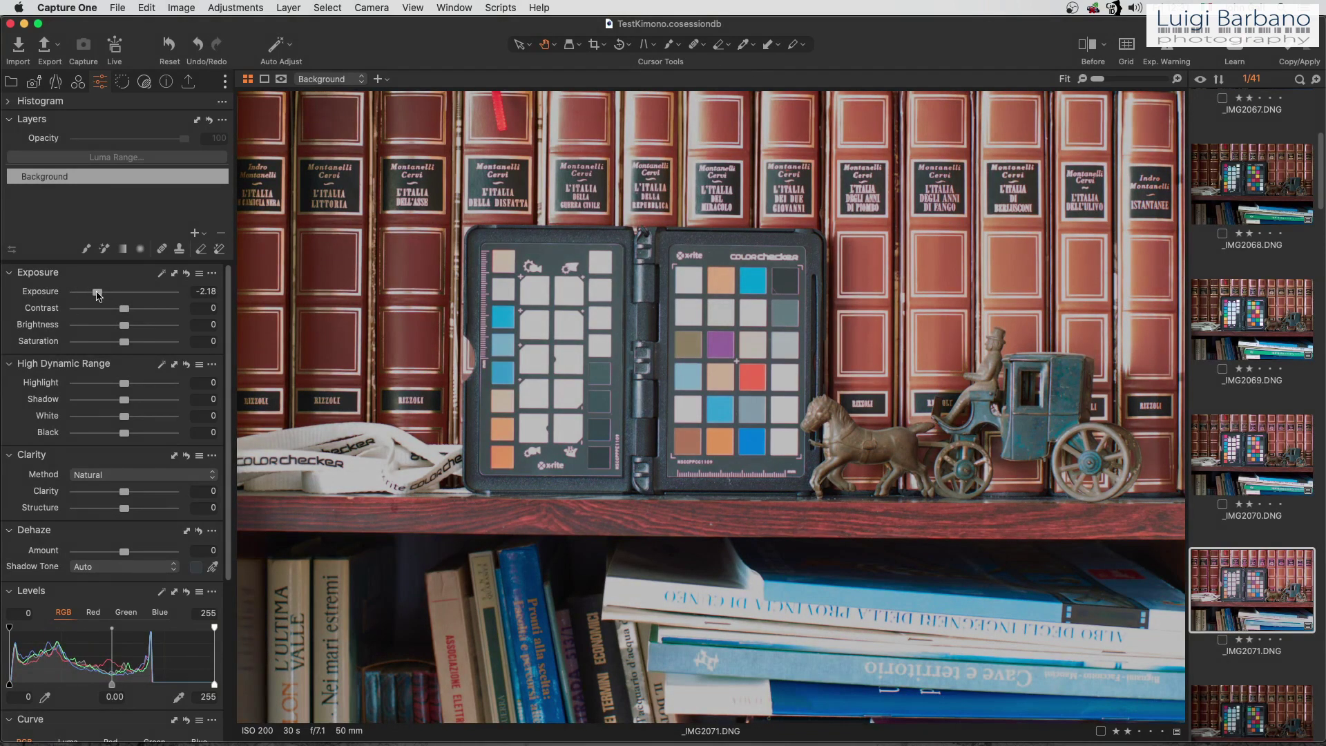
{"action": "double_click", "coordinate": [98, 293]}
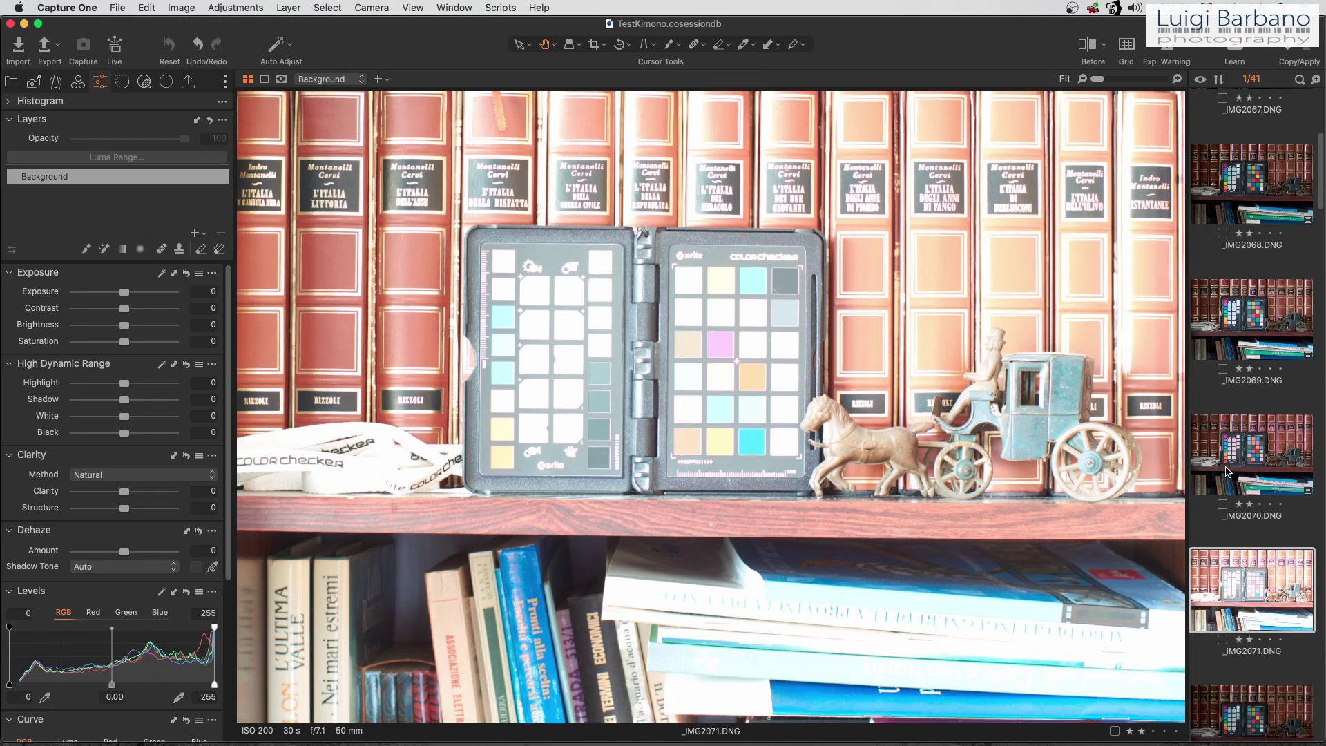
Step: Return to the corrected _IMG2070 for comparison
{"action": "left_click", "coordinate": [1227, 472]}
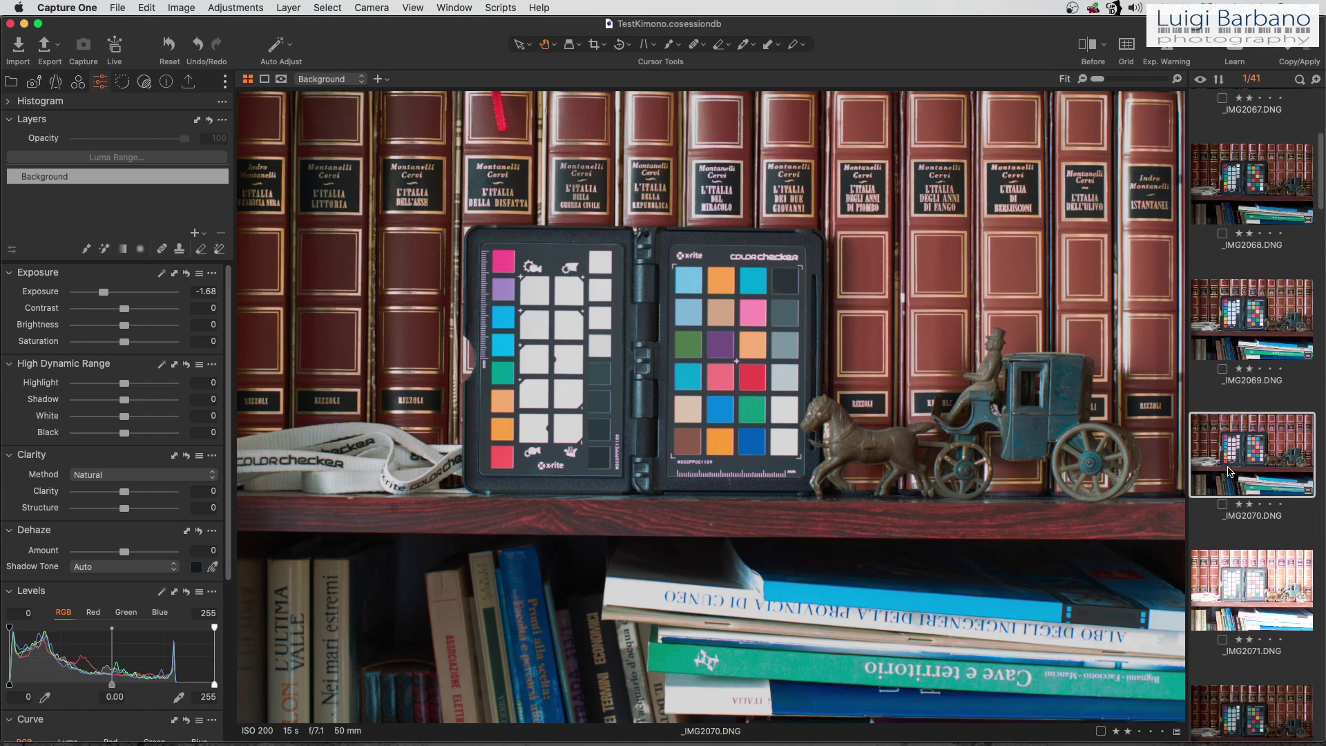
{"action": "scroll", "coordinate": [1230, 471], "scroll_direction": "down", "scroll_amount": 5}
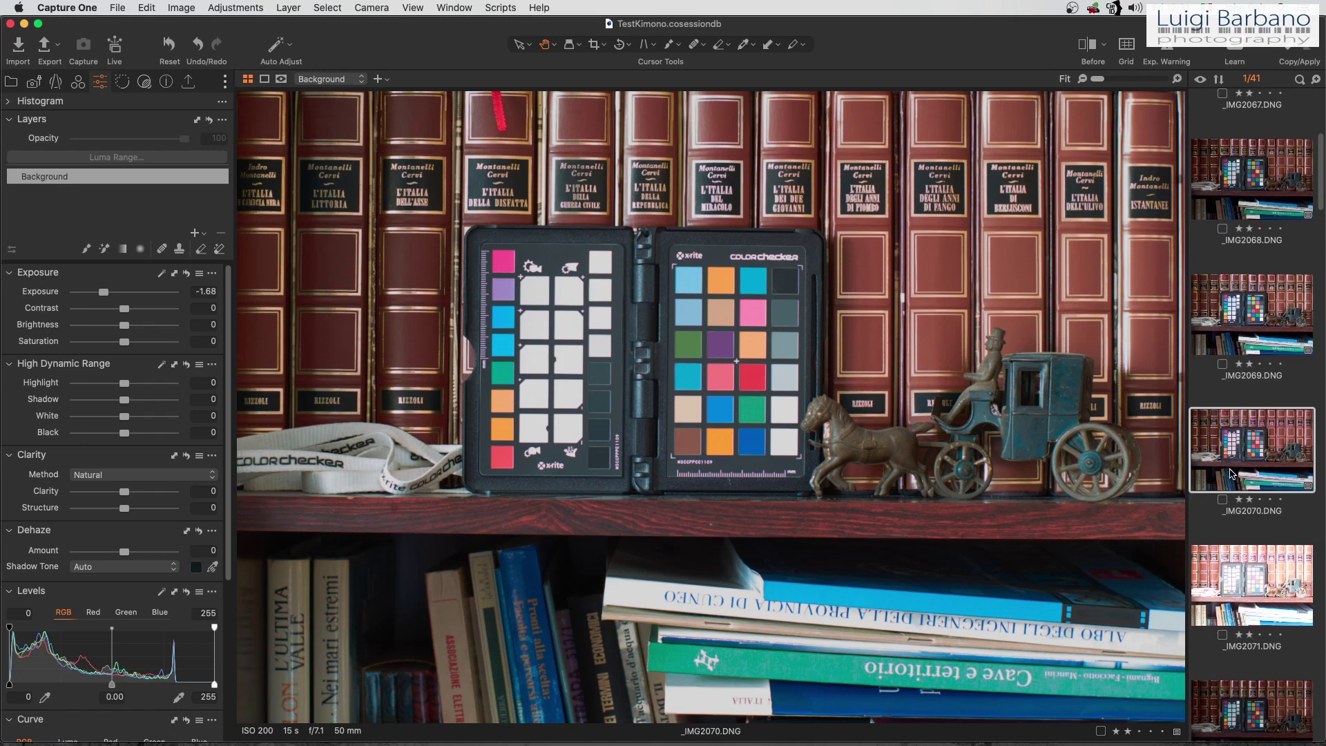
{"action": "scroll", "coordinate": [1232, 472], "scroll_direction": "down", "scroll_amount": 2}
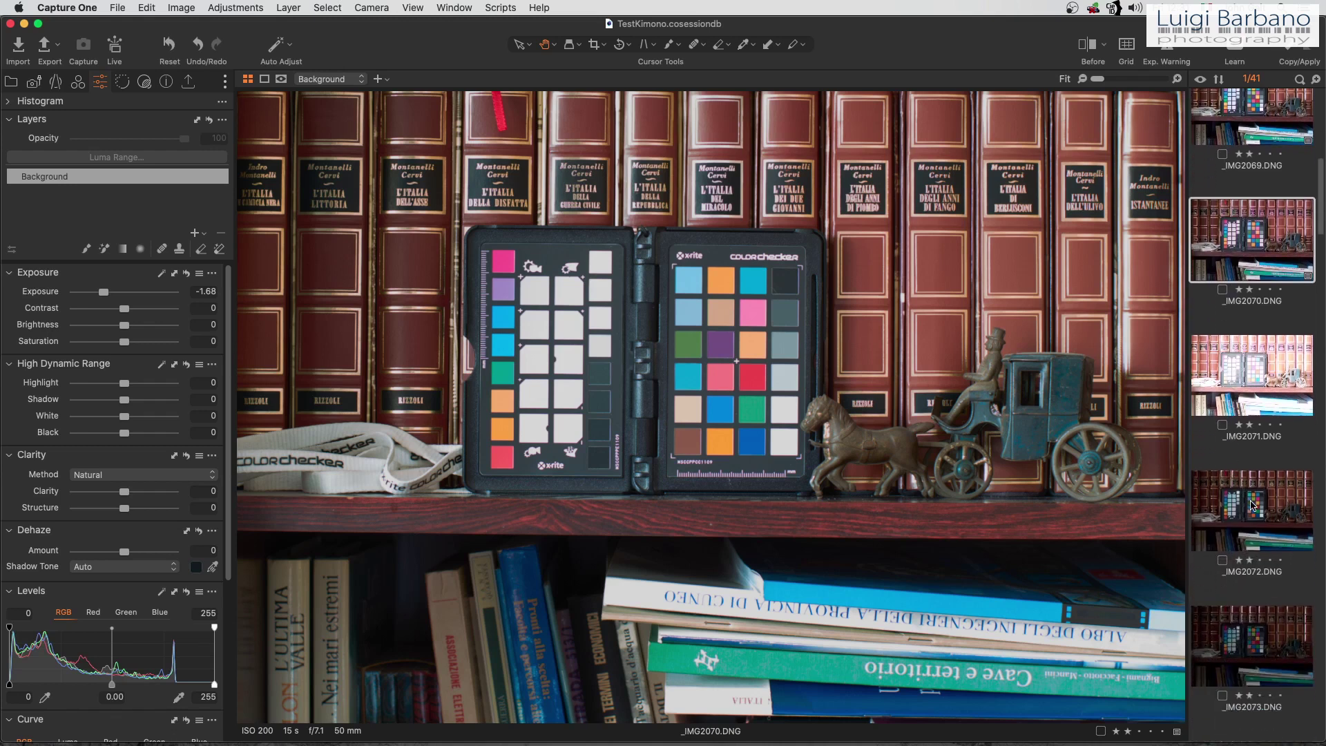
Step: After viewing _IMG2072, brighten _IMG2073 to exposure +1.13
{"action": "left_click", "coordinate": [1253, 505]}
{"action": "scroll", "coordinate": [1253, 504], "scroll_direction": "down", "scroll_amount": 1}
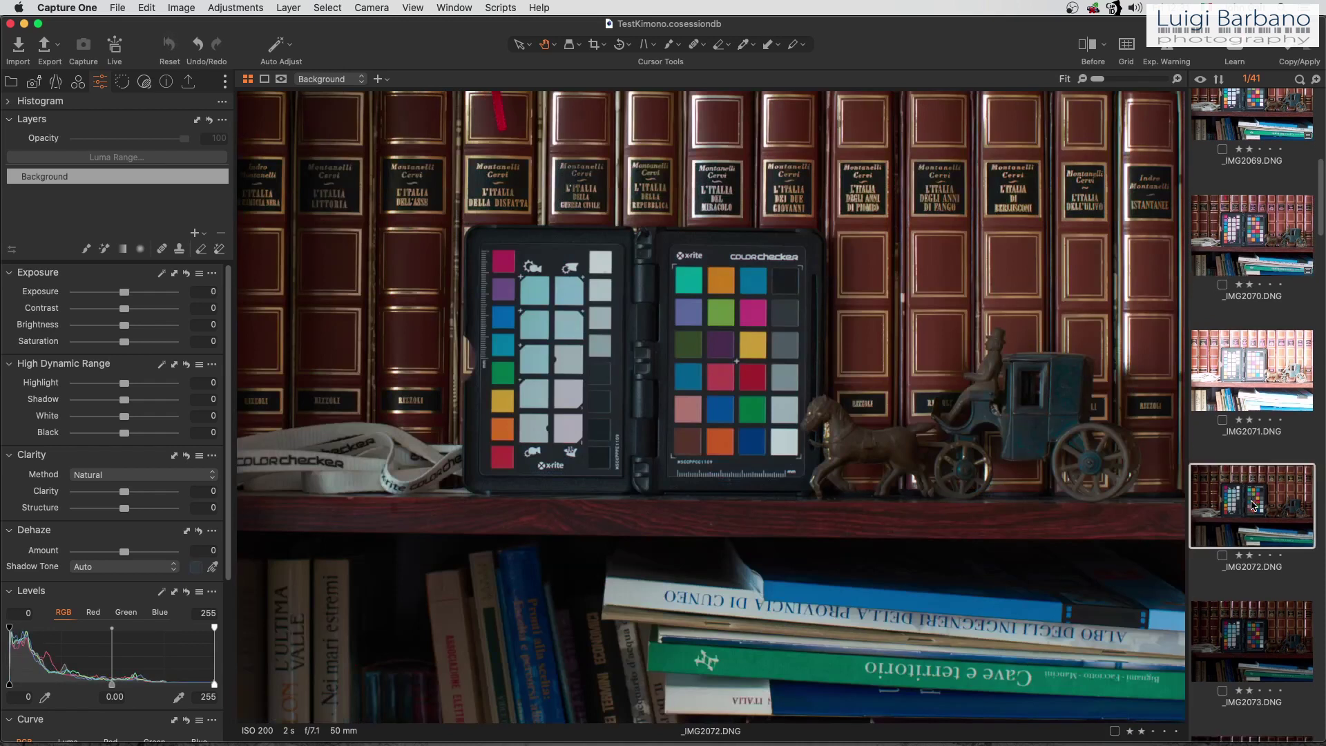
{"action": "scroll", "coordinate": [1254, 504], "scroll_direction": "down", "scroll_amount": 3}
{"action": "left_click", "coordinate": [1253, 539]}
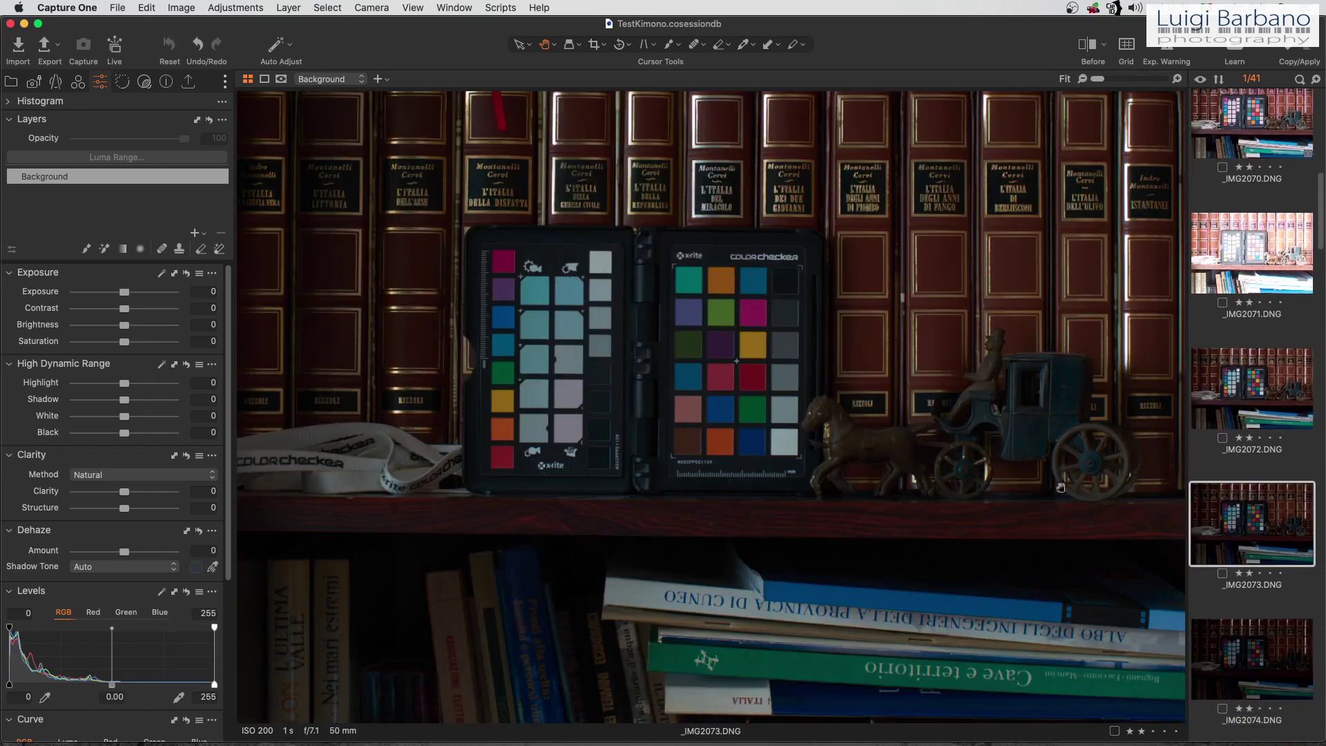
{"action": "left_click_drag", "start_coordinate": [124, 292], "coordinate": [139, 293]}
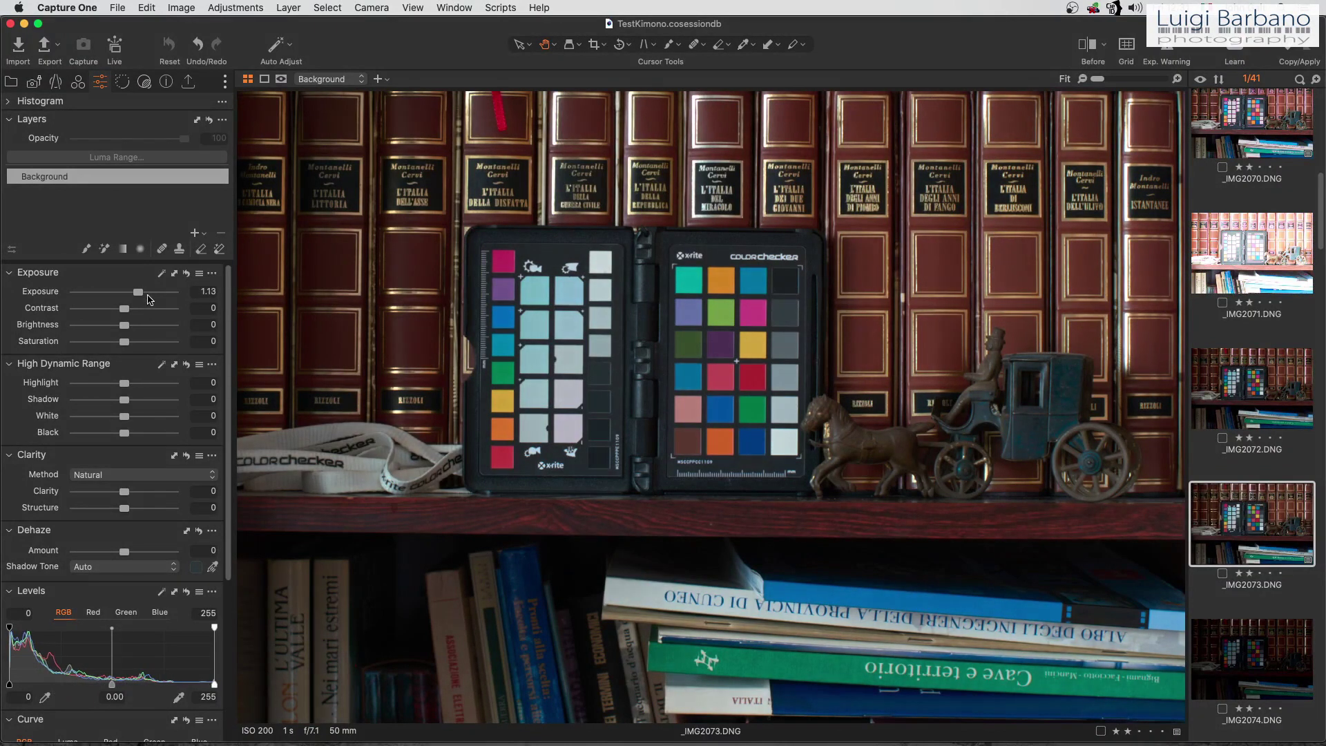
Step: Raise _IMG2074 to +2.76 and _IMG2075 to +3.21, then zoom into the ColorChecker patches
{"action": "scroll", "coordinate": [1302, 584], "scroll_direction": "down", "scroll_amount": 5}
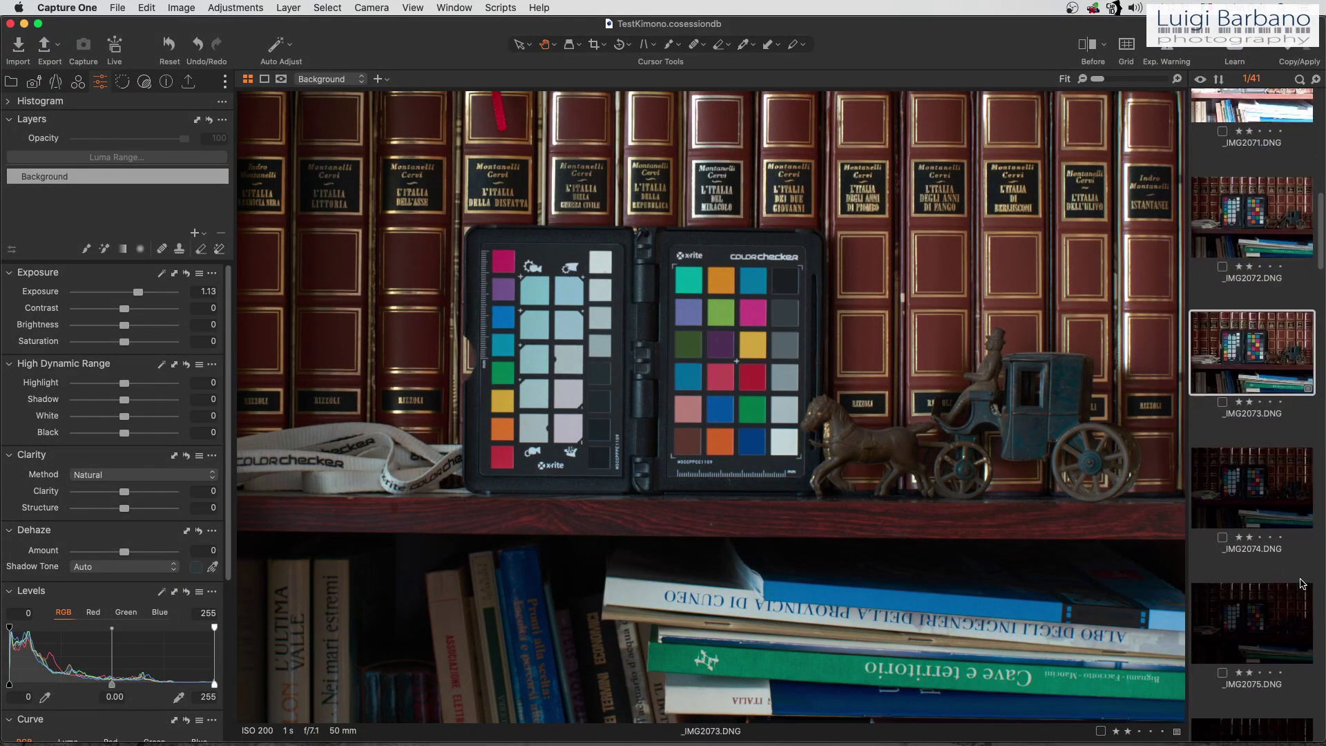
{"action": "left_click", "coordinate": [1265, 519]}
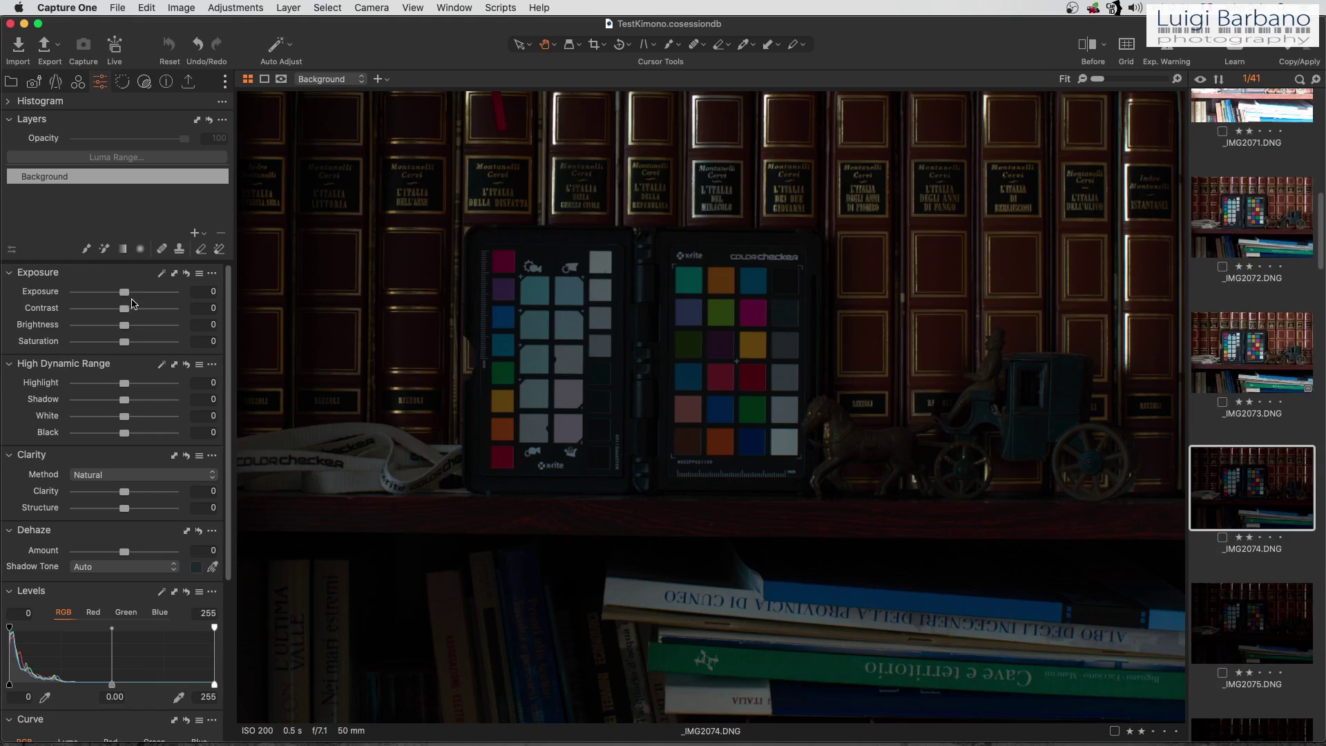
{"action": "left_click_drag", "start_coordinate": [126, 296], "coordinate": [159, 297]}
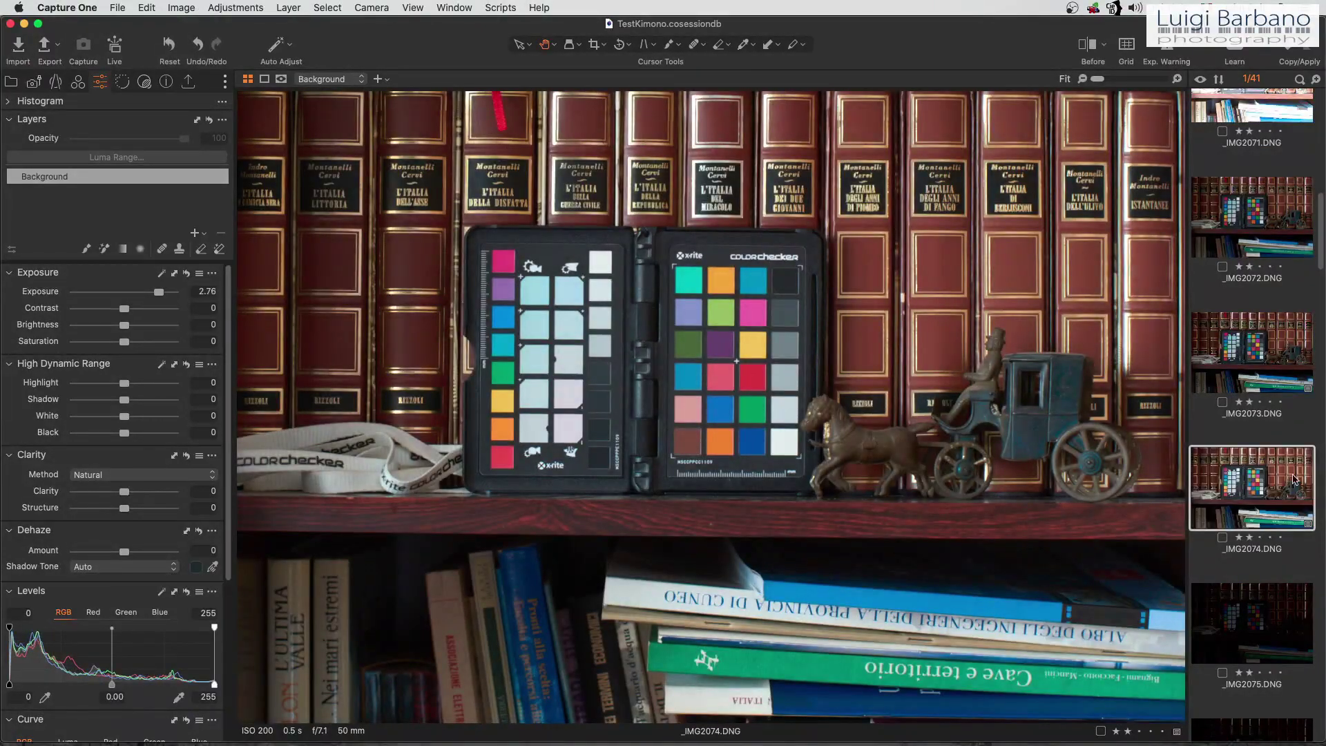
{"action": "scroll", "coordinate": [1243, 449], "scroll_direction": "down", "scroll_amount": 3}
{"action": "left_click", "coordinate": [1241, 448]}
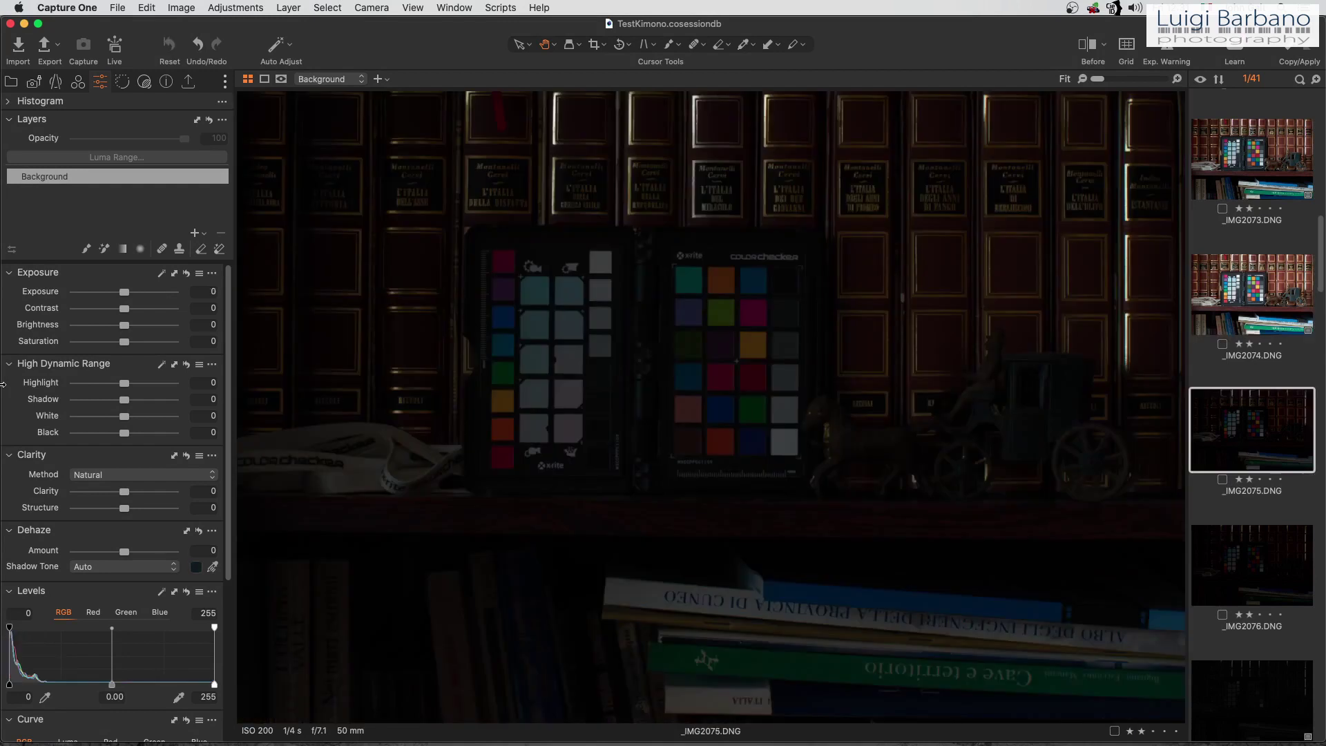
{"action": "left_click_drag", "start_coordinate": [125, 297], "coordinate": [167, 301]}
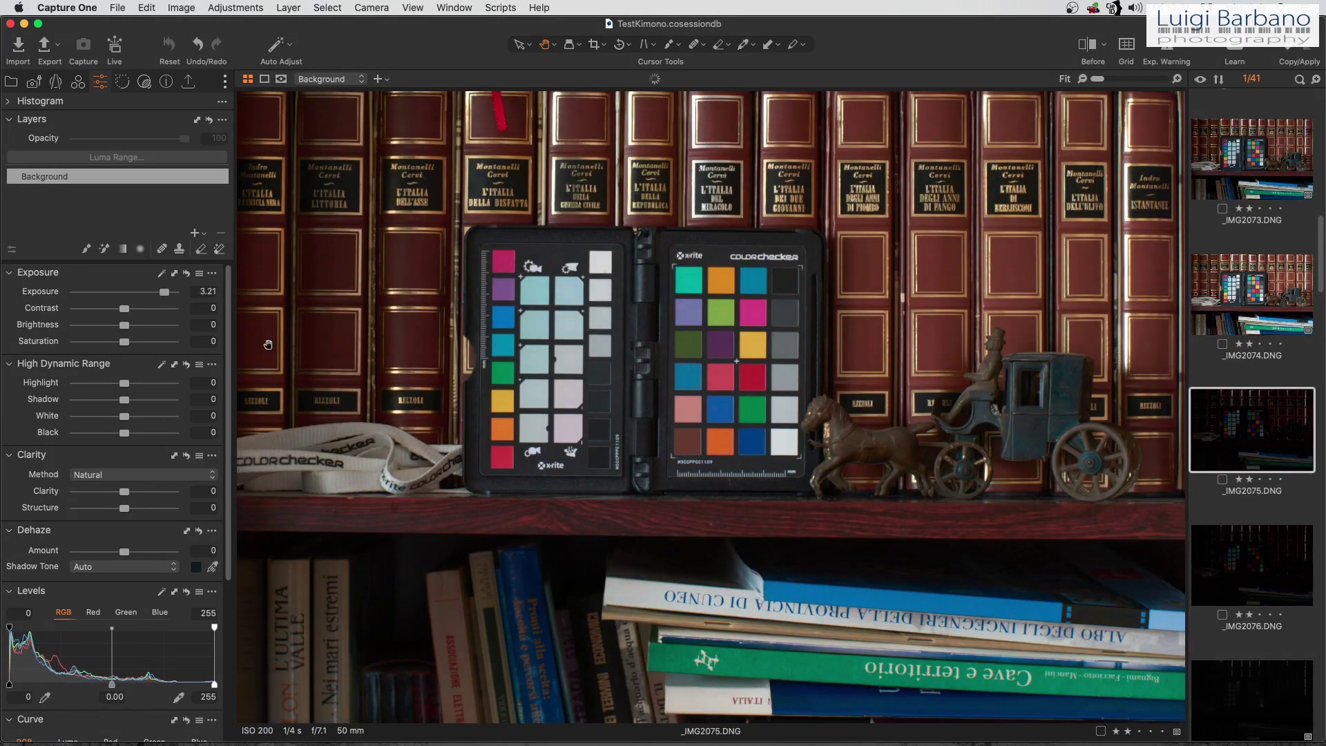
{"action": "double_click", "coordinate": [763, 357]}
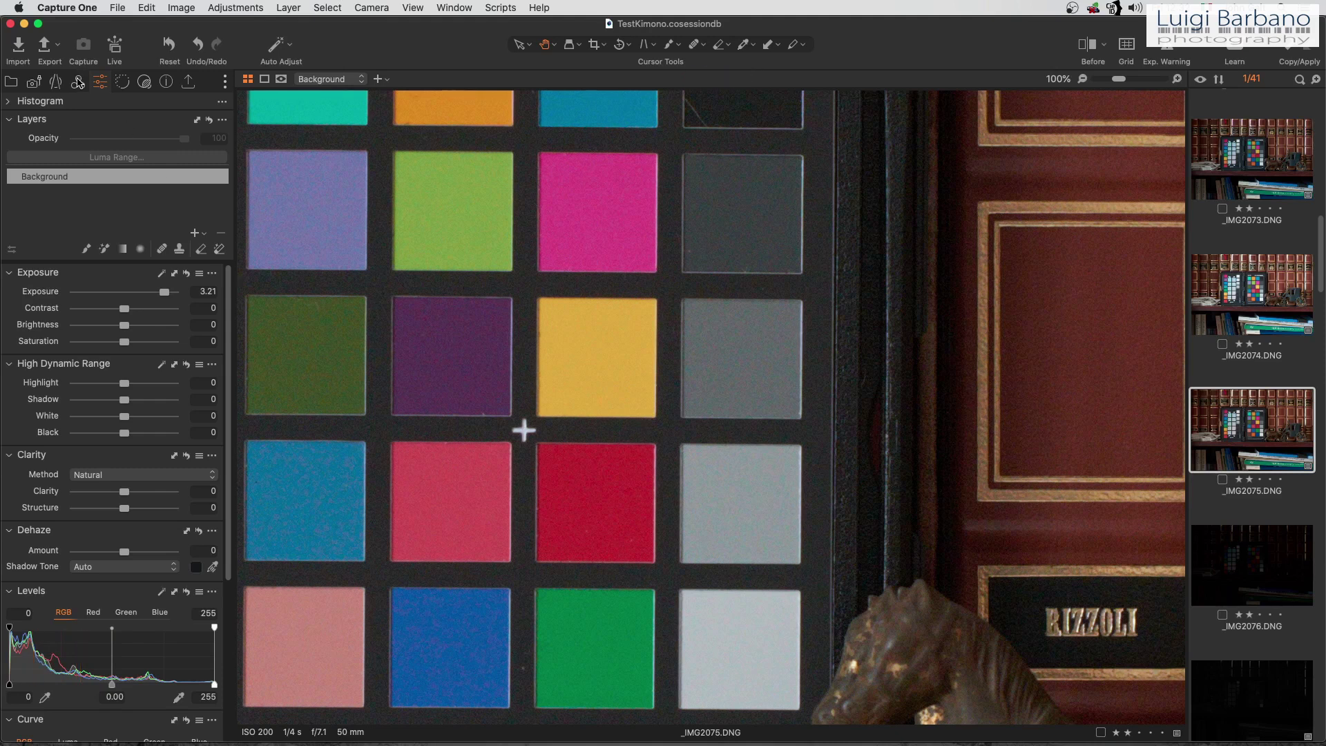
Step: Convert _IMG2075 to black and white
{"action": "key", "text": "super+alt+4"}
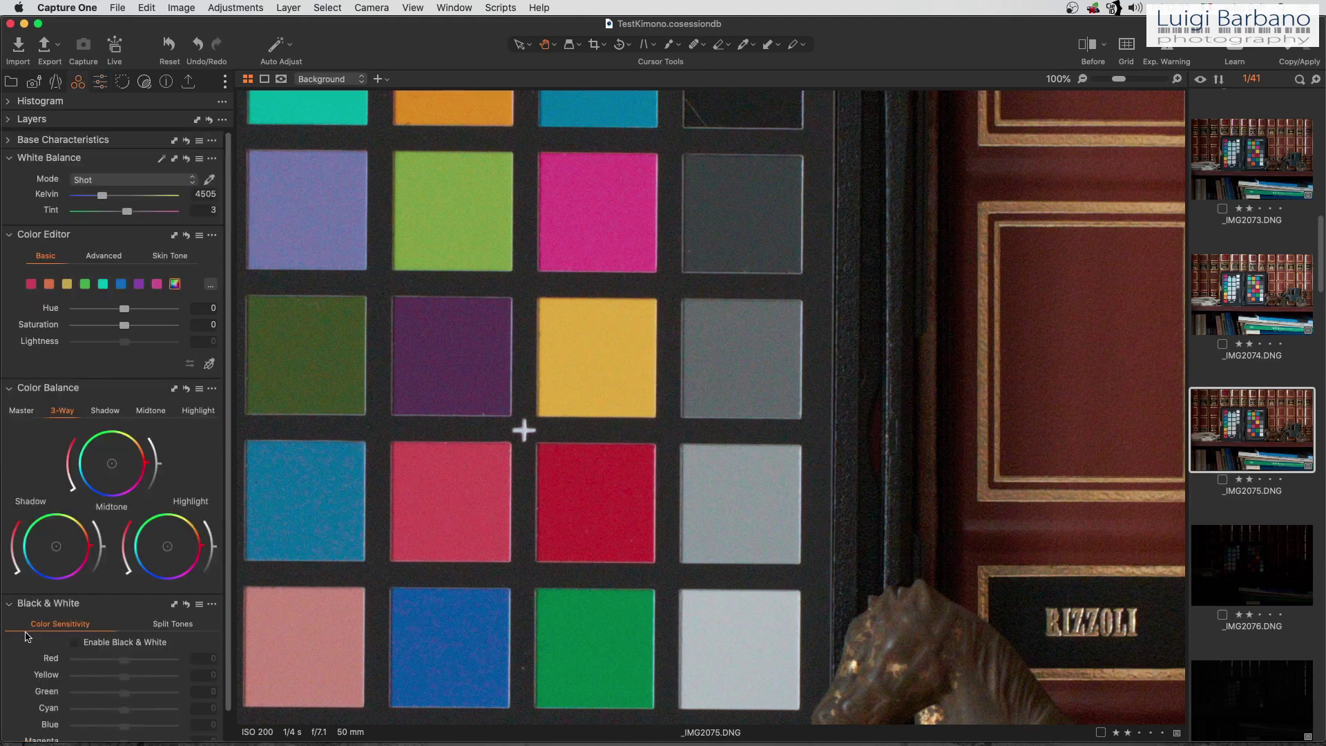
{"action": "left_click", "coordinate": [74, 643]}
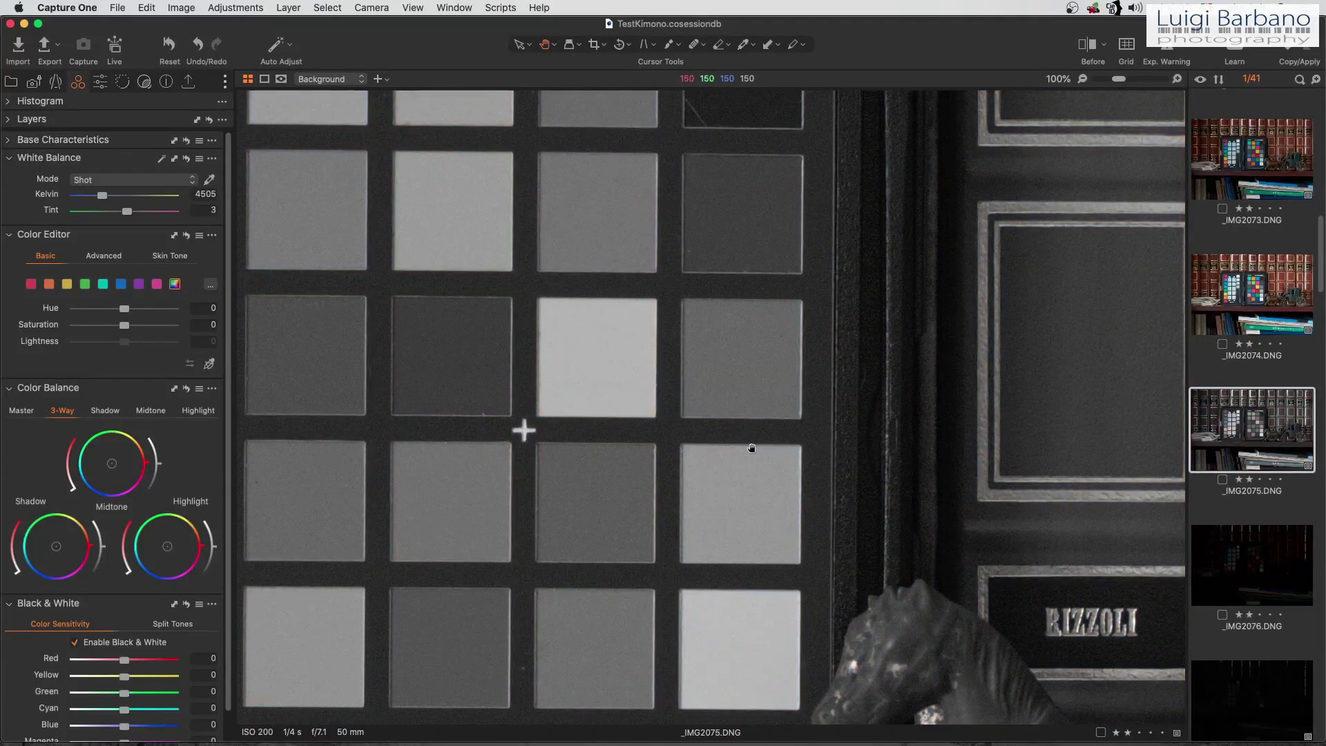
{"action": "scroll", "coordinate": [1253, 585], "scroll_direction": "up", "scroll_amount": 2}
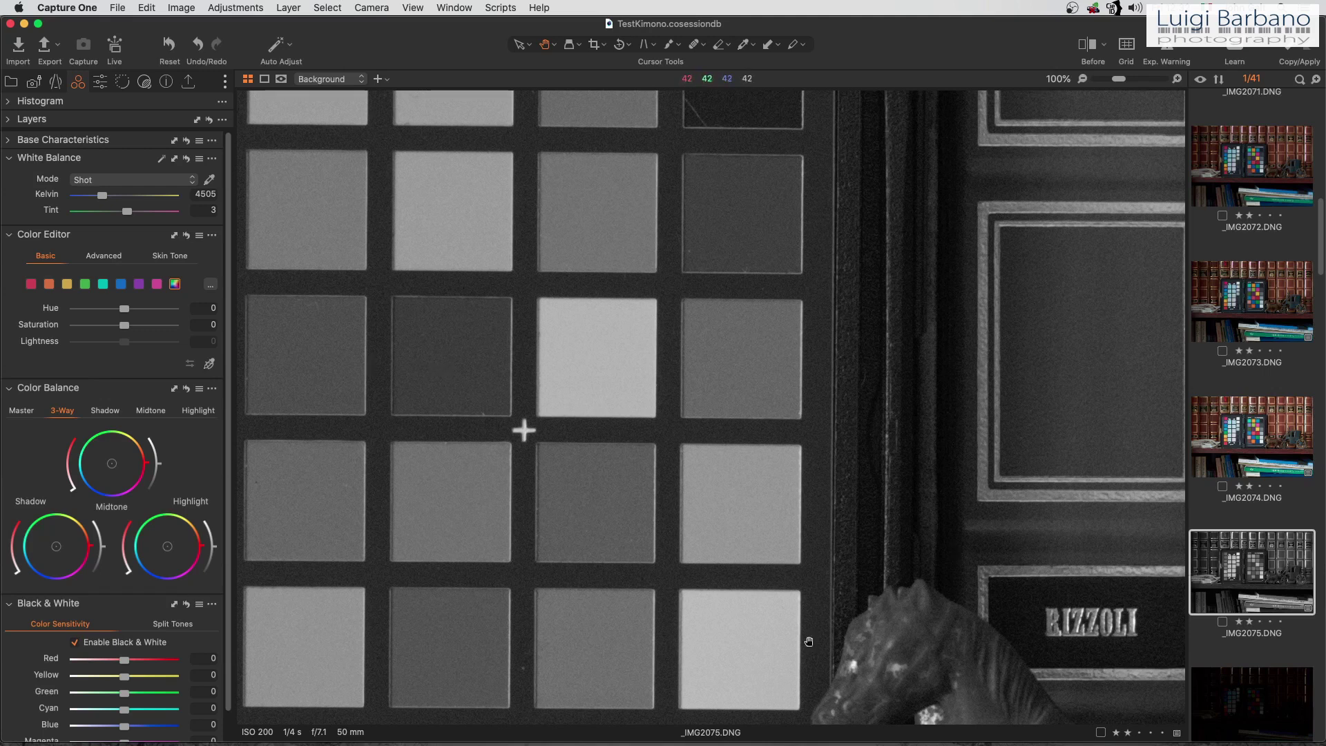
Step: Brighten _IMG2076 to exposure +4 and check the ColorChecker at full size
{"action": "key", "text": "Right"}
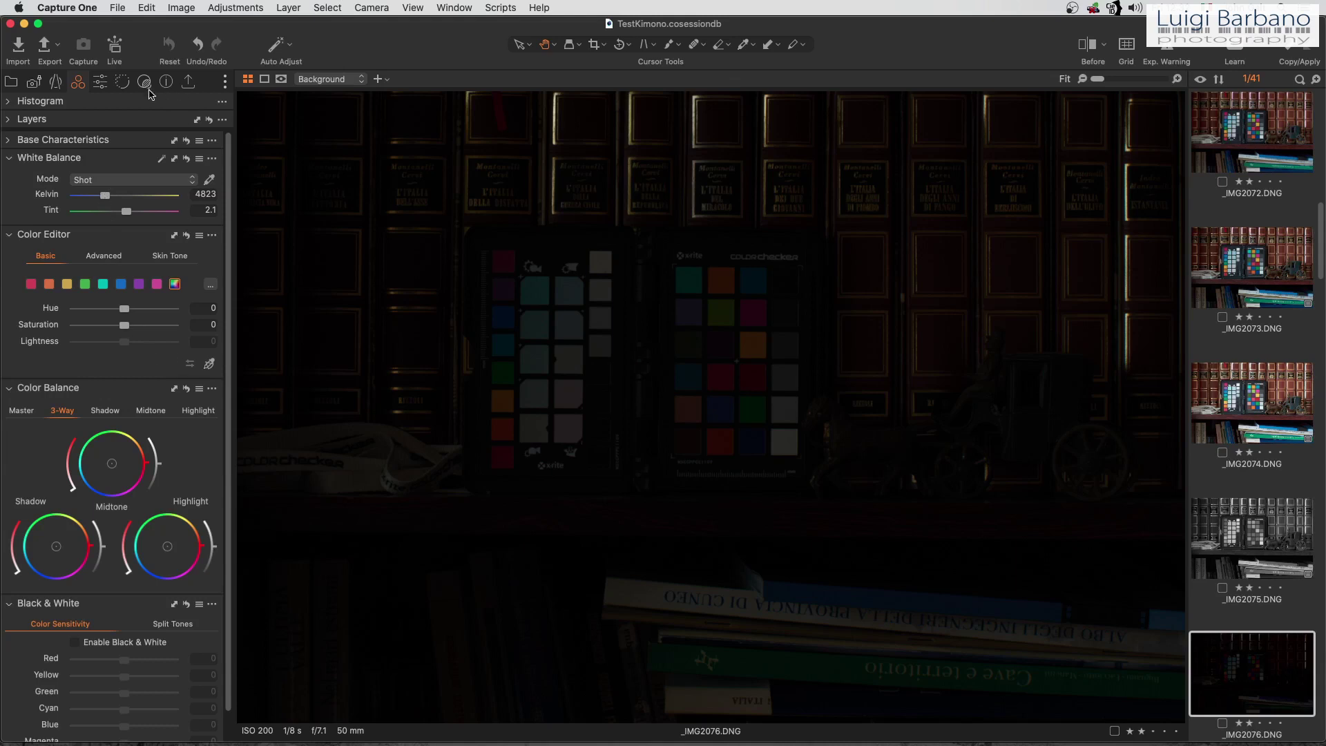
{"action": "key", "text": "super+alt+5"}
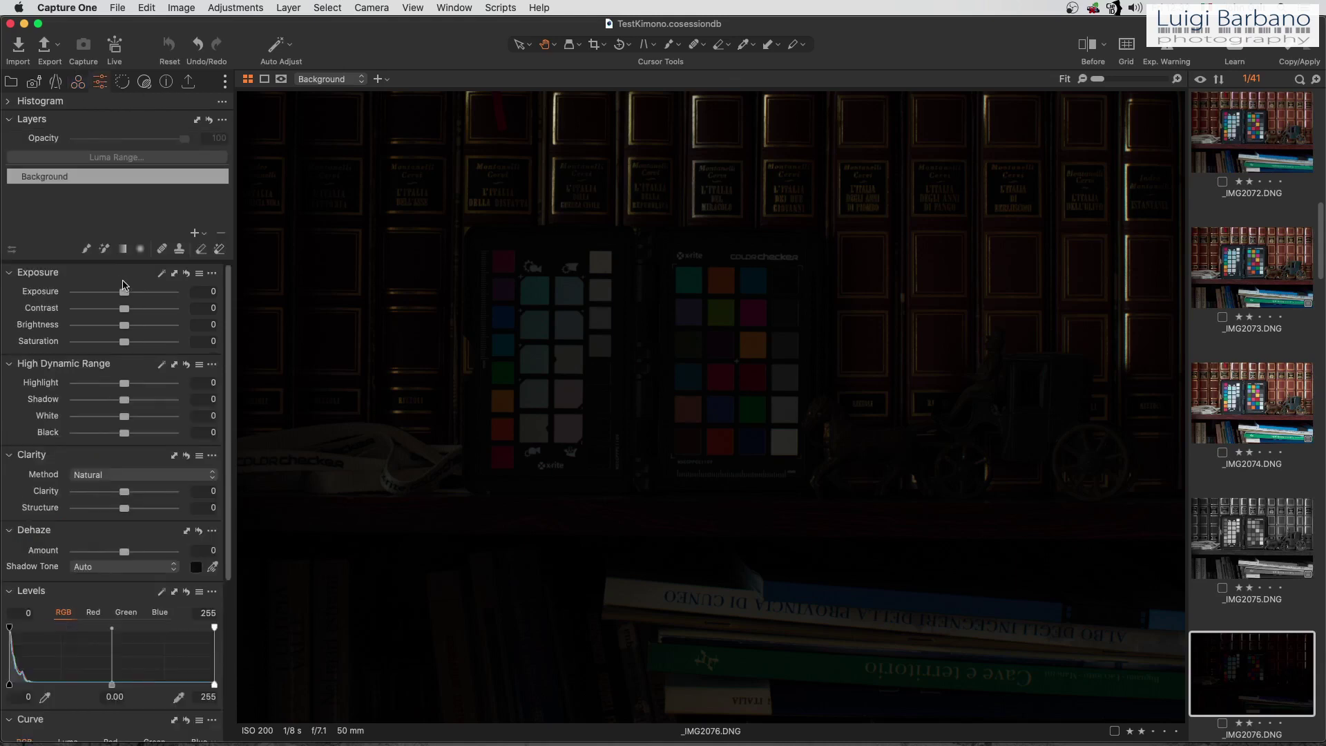
{"action": "left_click_drag", "start_coordinate": [125, 292], "coordinate": [183, 299]}
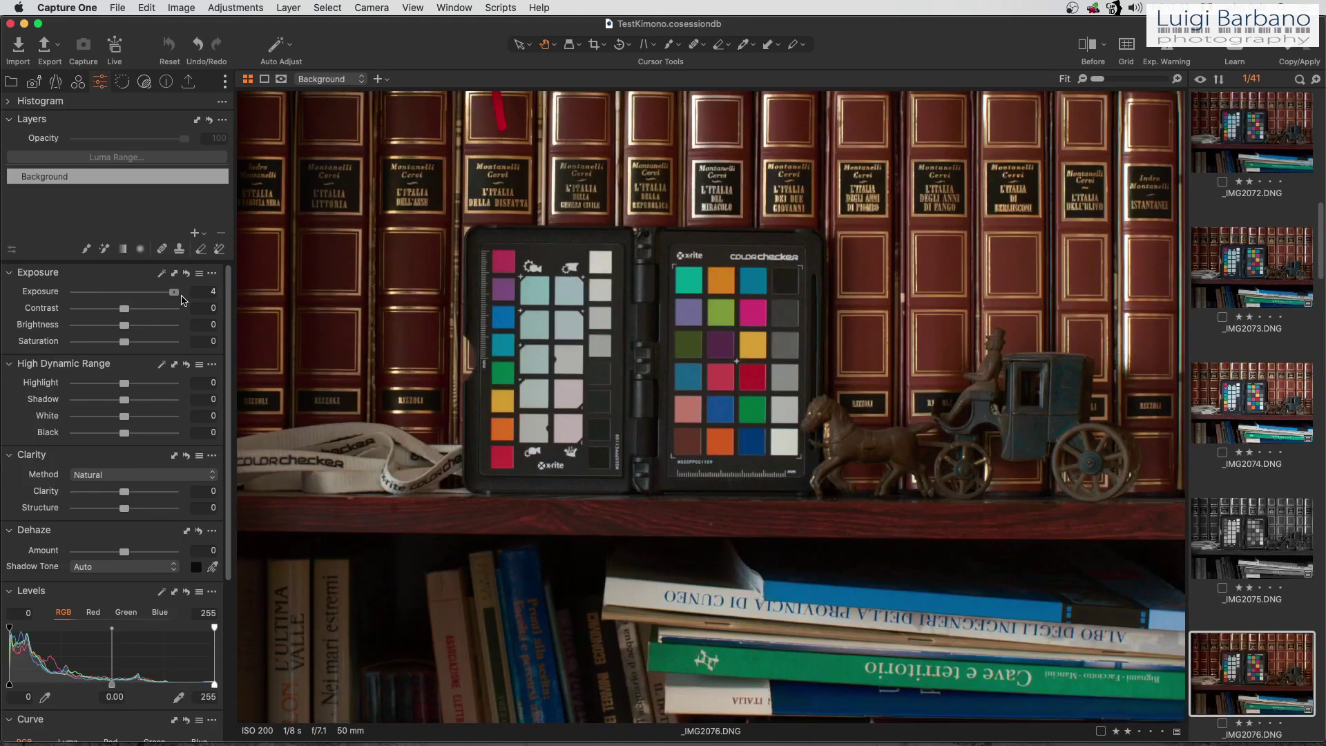
{"action": "left_click", "coordinate": [794, 357]}
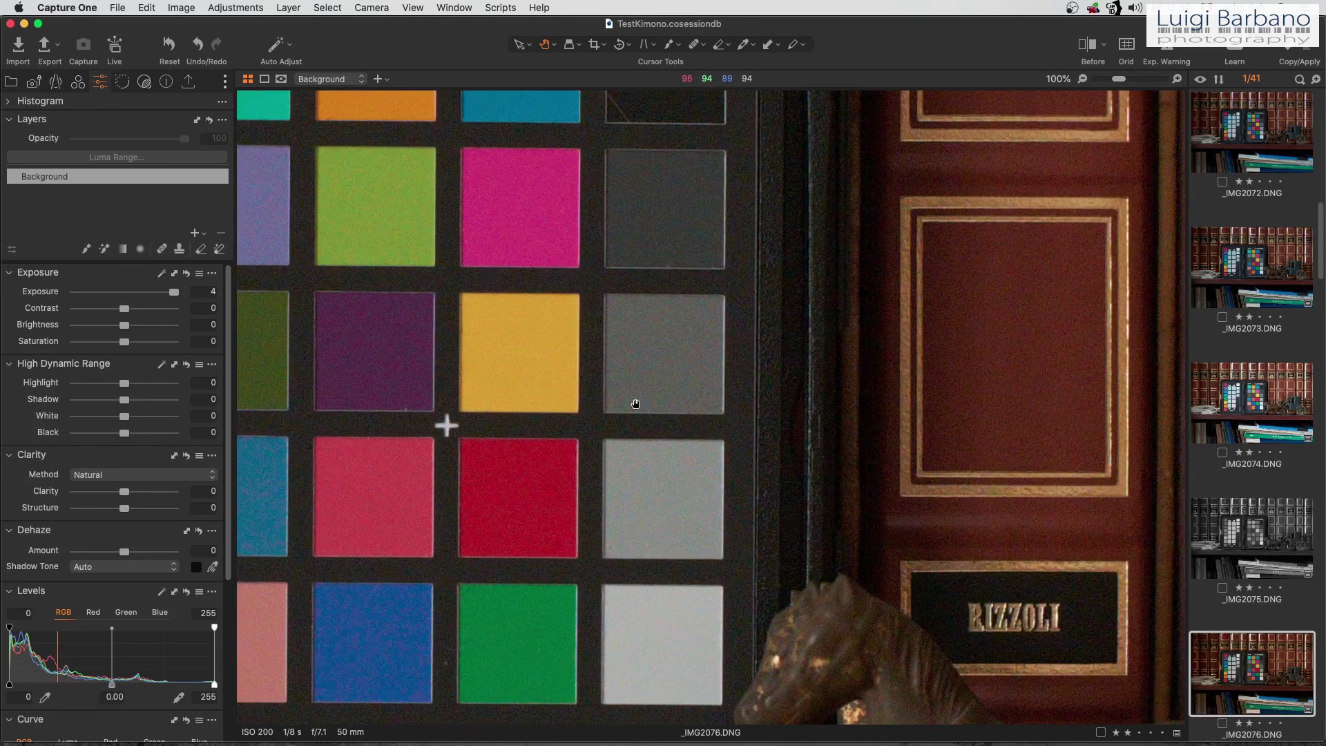
{"action": "left_click", "coordinate": [634, 369]}
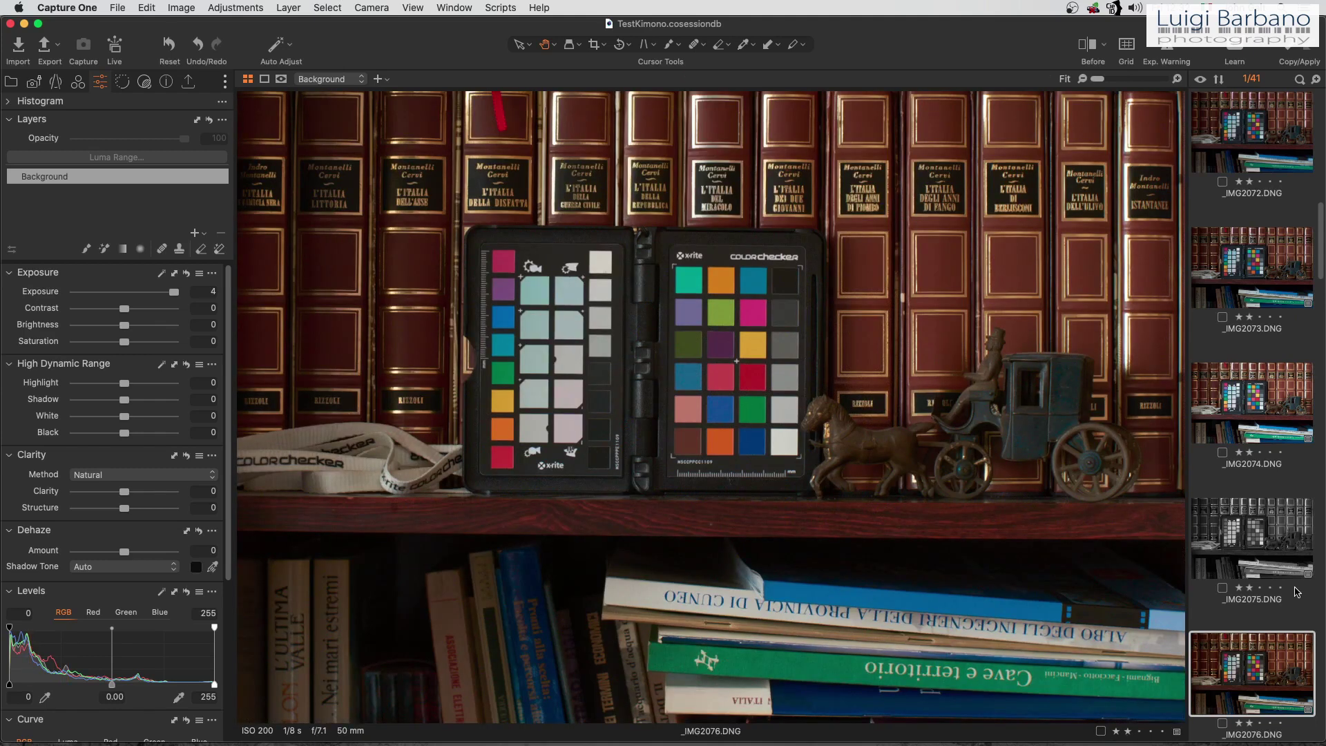
Step: Set _IMG2077 exposure to 4, add a filled adjustment layer at 1.86, and inspect at 100%
{"action": "scroll", "coordinate": [1284, 598], "scroll_direction": "down", "scroll_amount": 5}
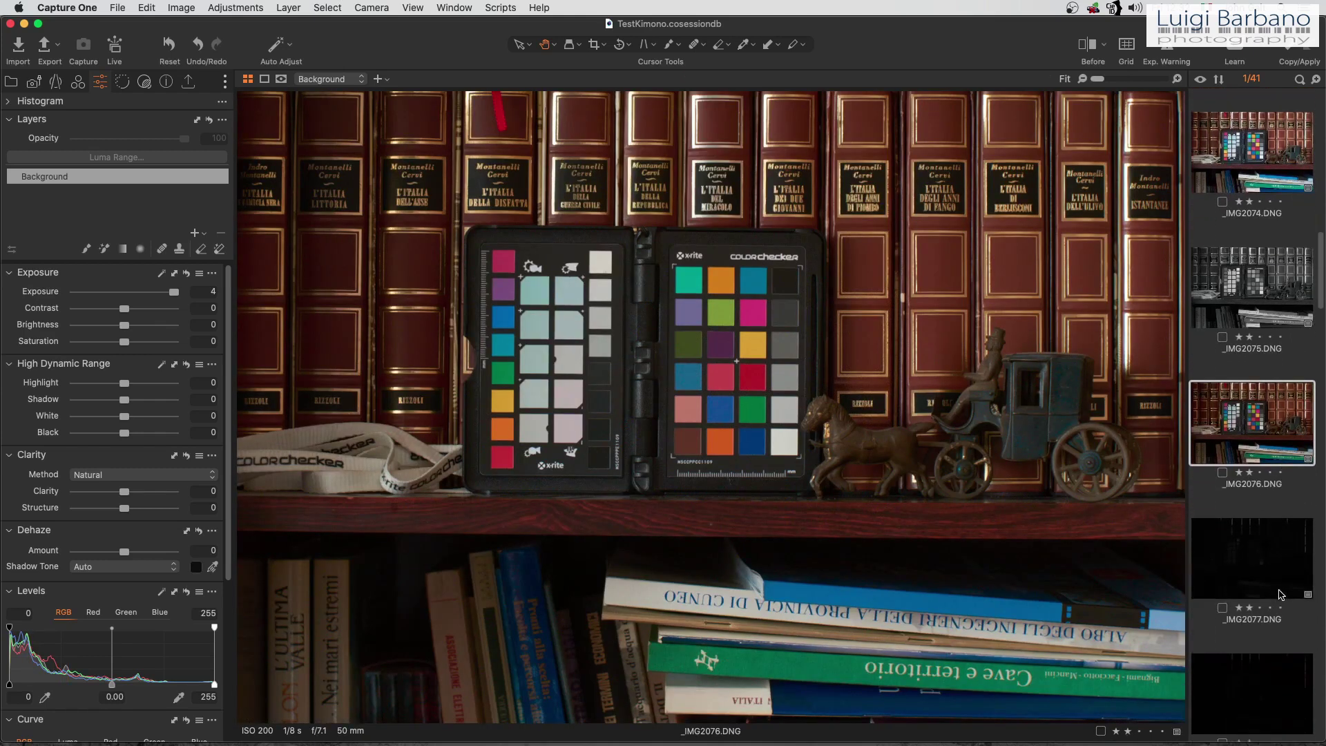
{"action": "left_click", "coordinate": [1273, 552]}
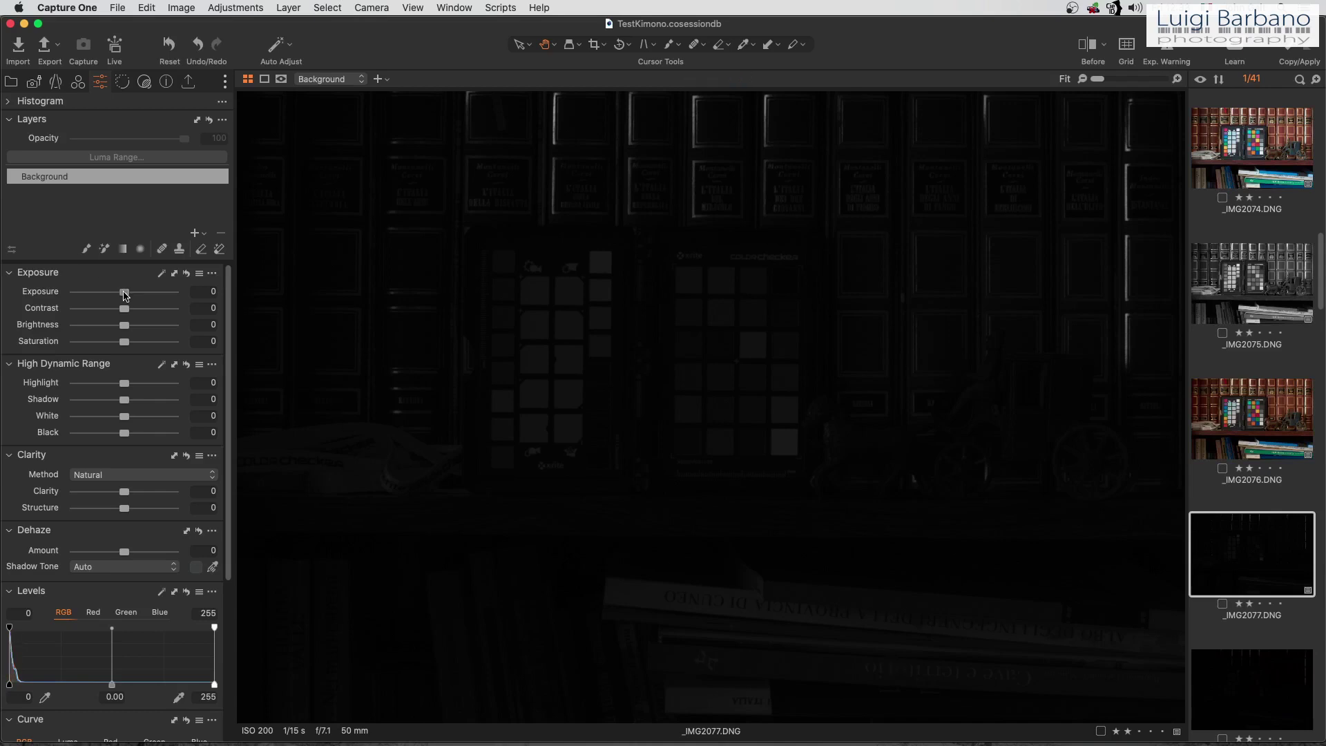
{"action": "left_click_drag", "start_coordinate": [125, 295], "coordinate": [216, 305]}
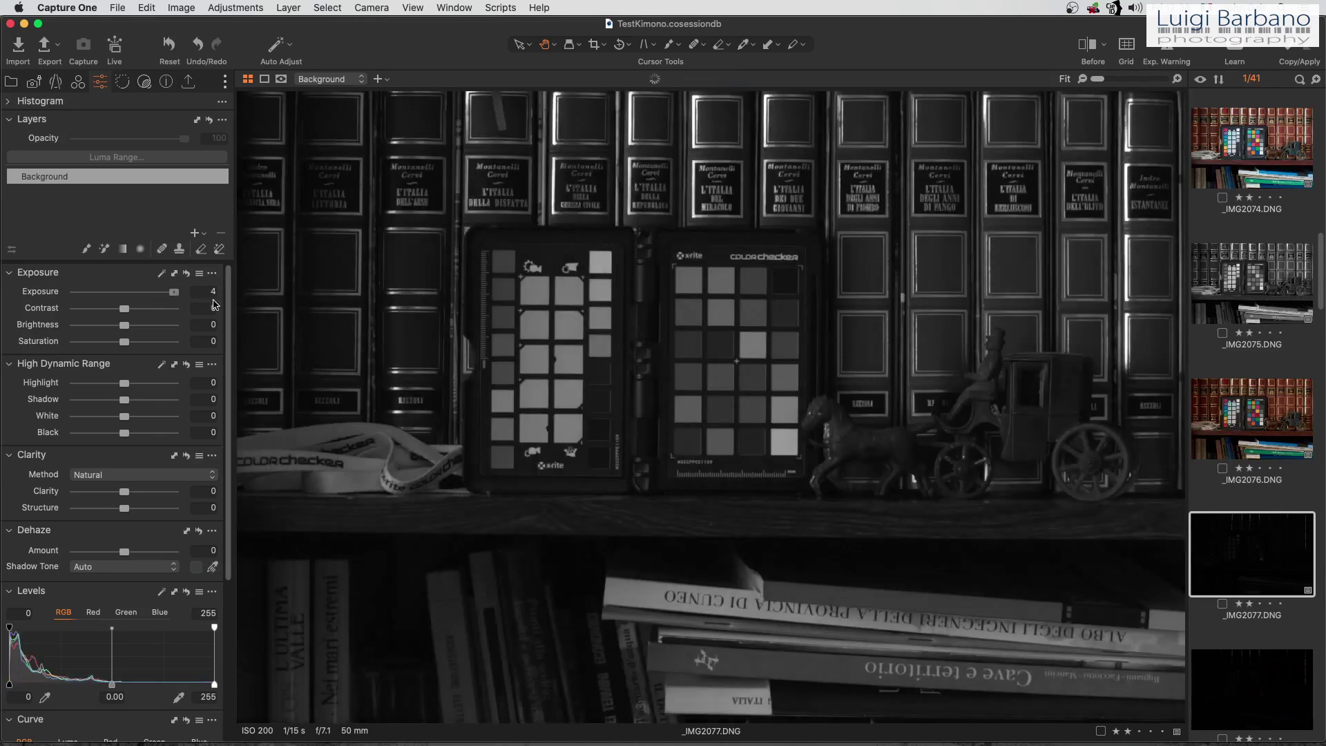
{"action": "left_click", "coordinate": [196, 237]}
{"action": "left_click", "coordinate": [208, 258]}
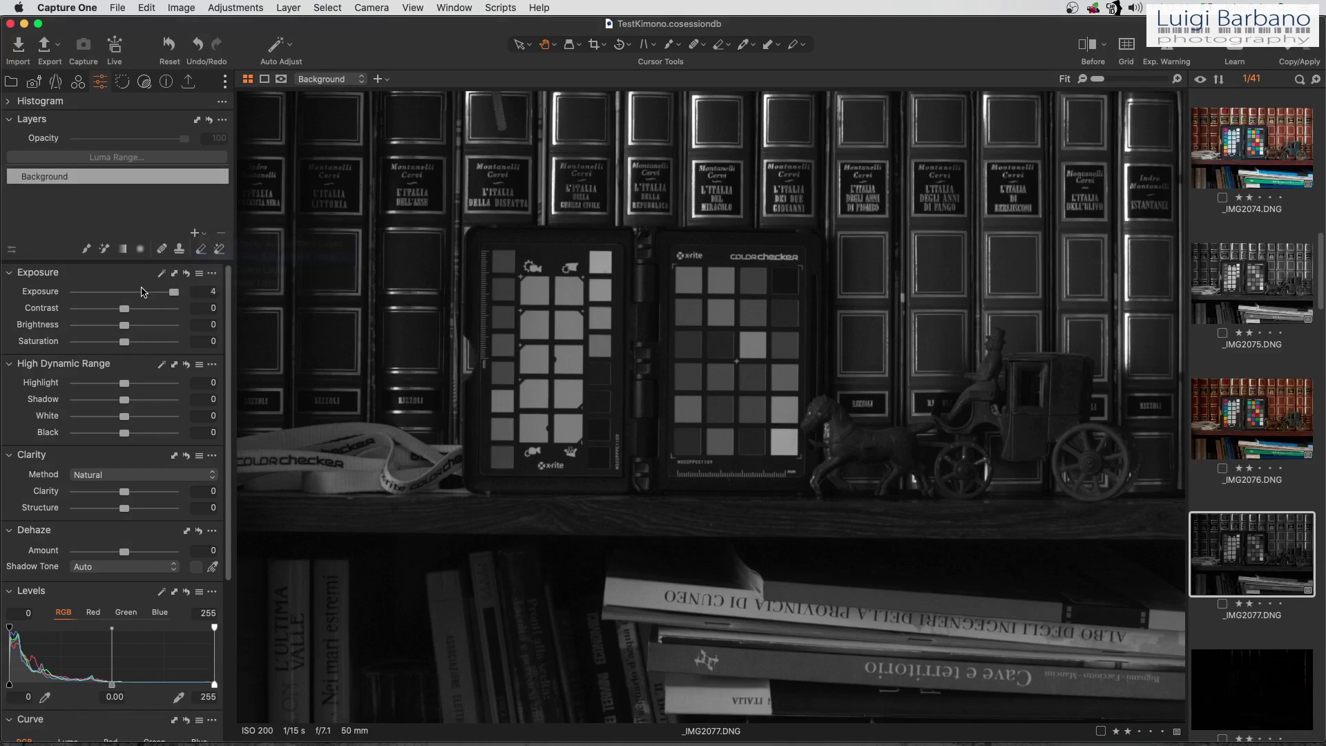
{"action": "left_click_drag", "start_coordinate": [125, 295], "coordinate": [148, 292]}
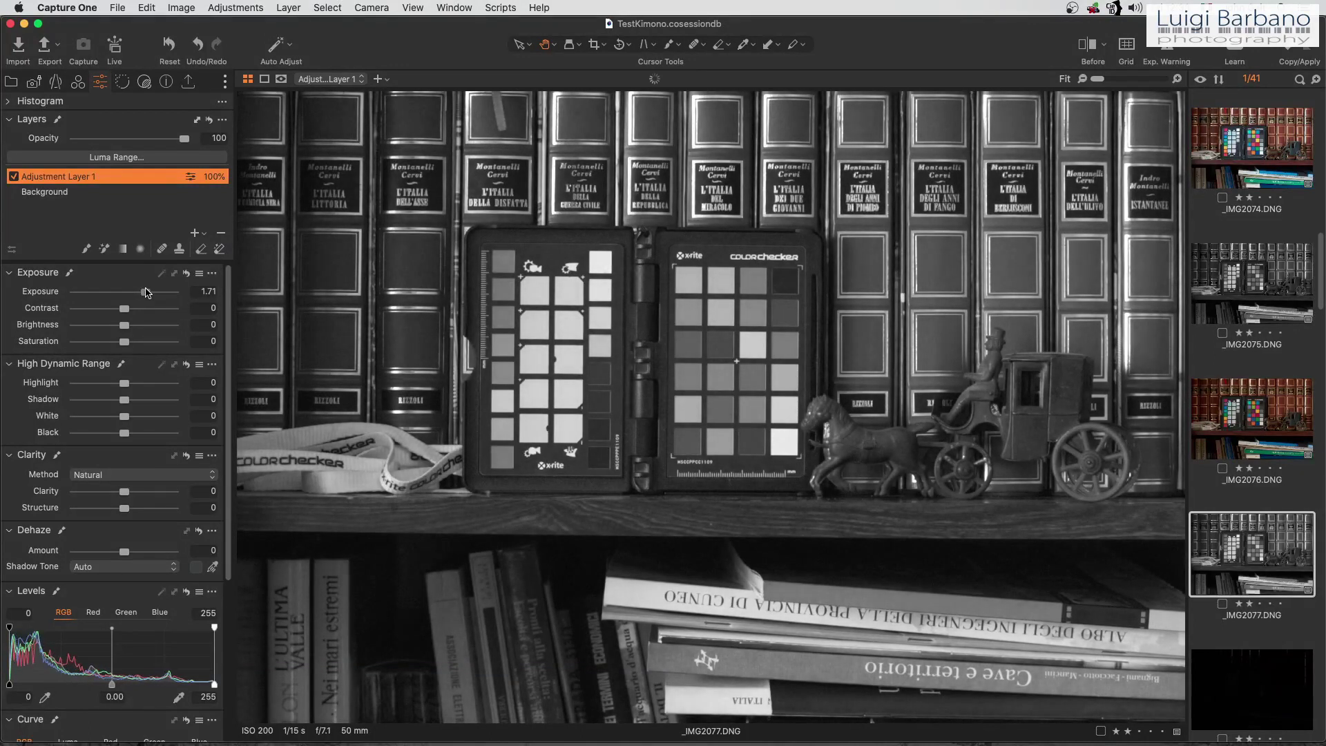
{"action": "left_click", "coordinate": [790, 350]}
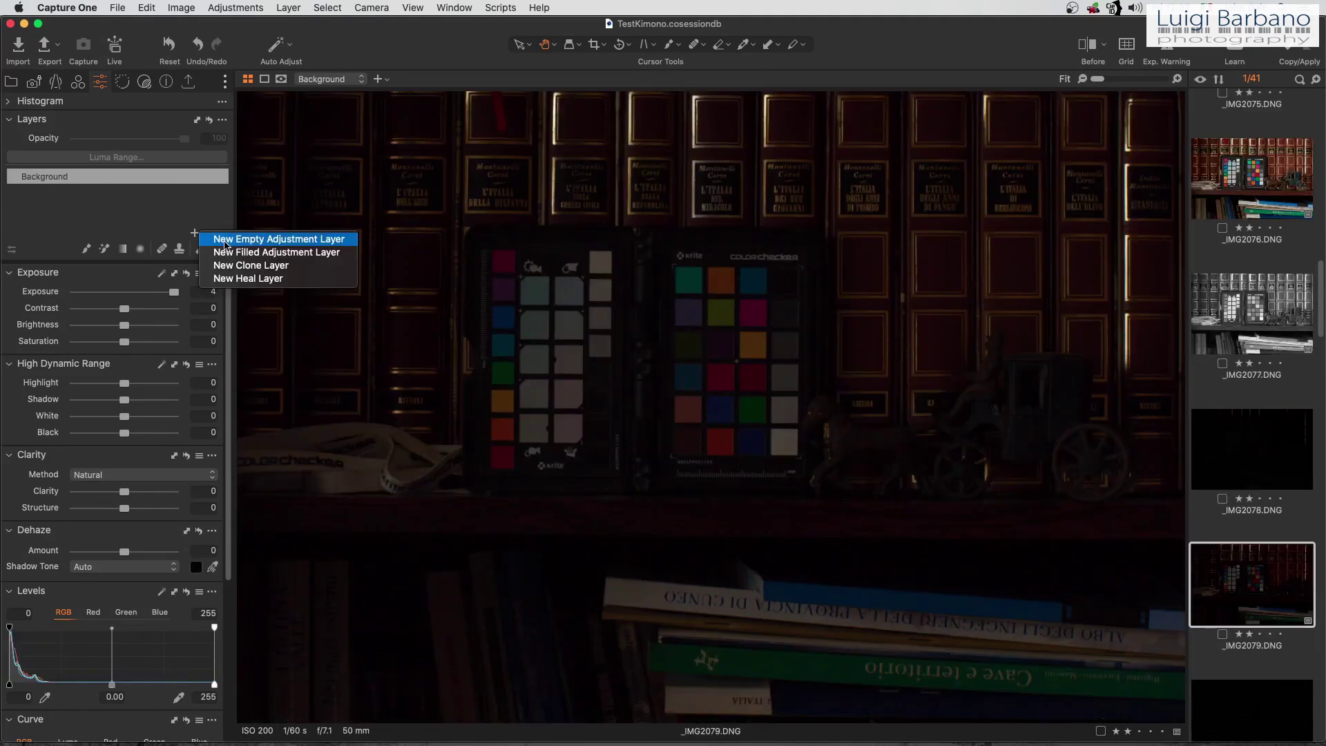
Step: Give _IMG2079 an adjustment layer at exposure 3.54 and convert it to black and white
{"action": "left_click", "coordinate": [222, 258]}
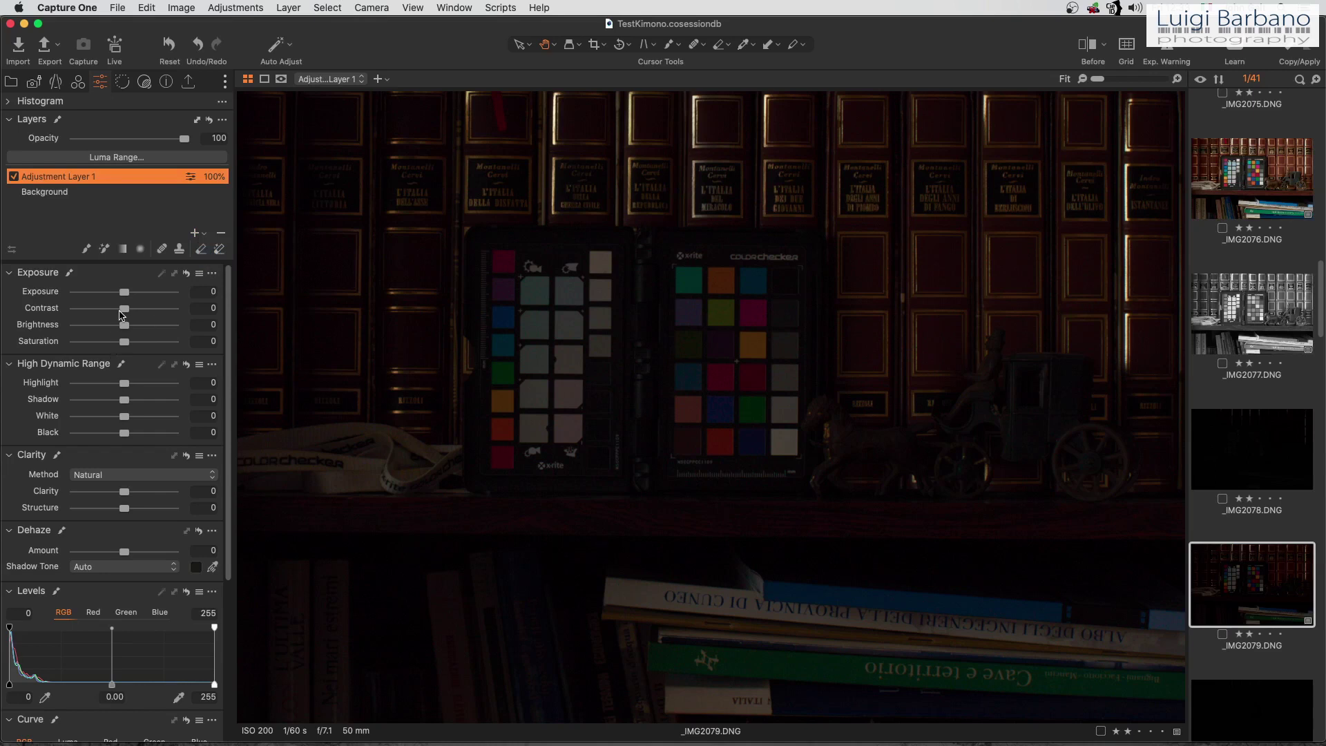
{"action": "left_click_drag", "start_coordinate": [128, 296], "coordinate": [168, 297]}
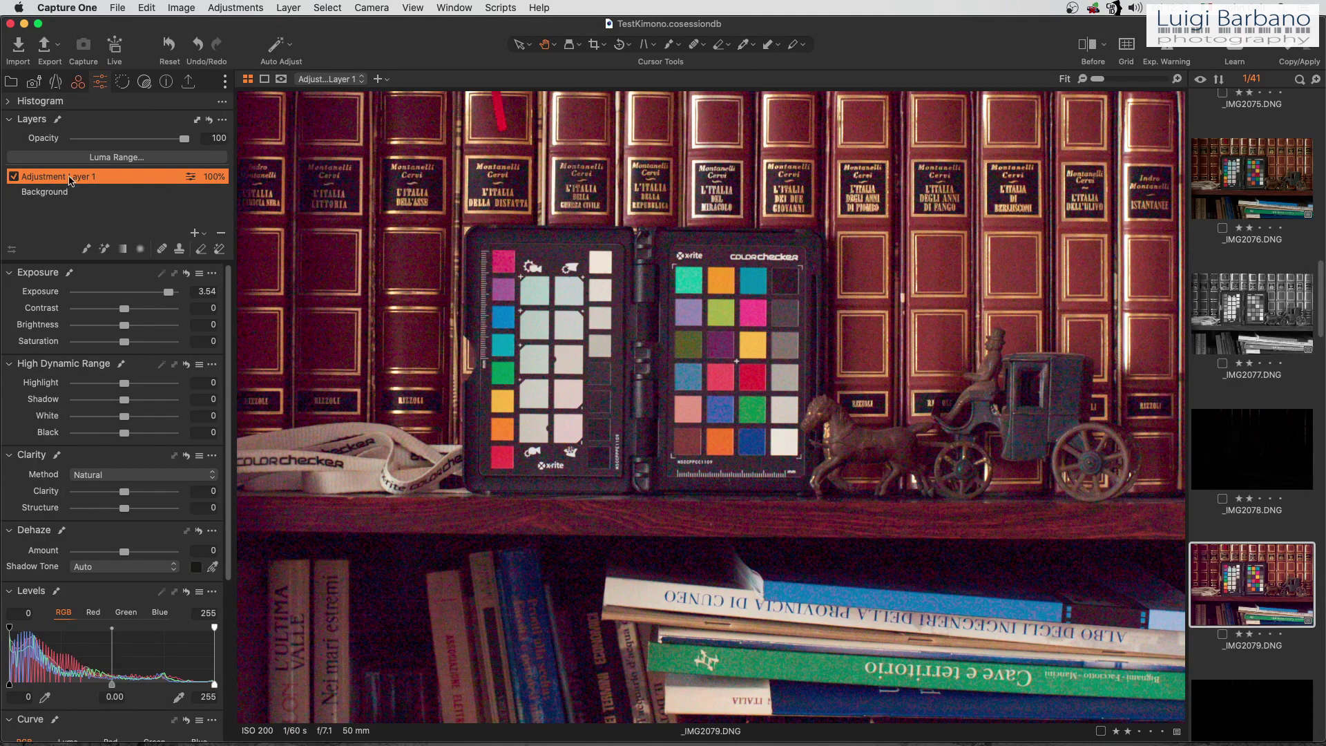
{"action": "key", "text": "super+alt+4"}
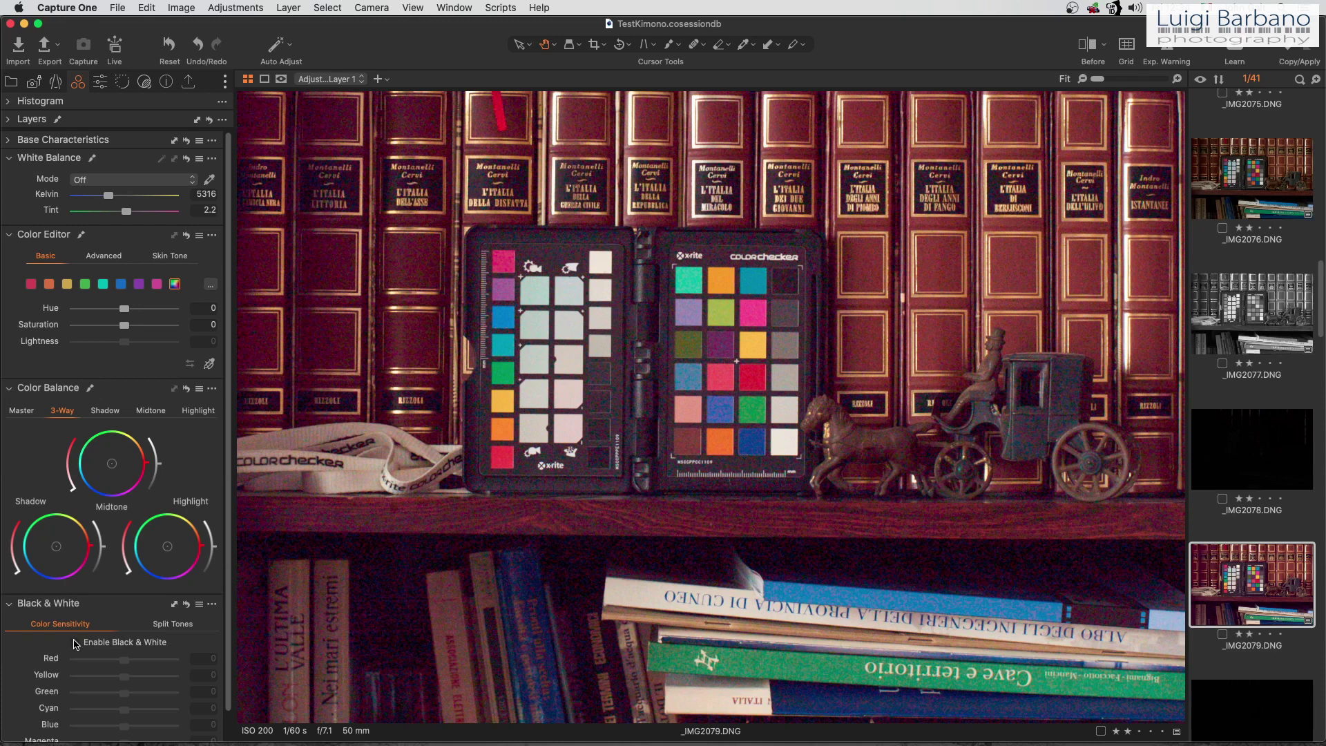
{"action": "left_click", "coordinate": [76, 644]}
Step: Inspect the noise at full pixel size, then return to the whole photo
{"action": "key", "text": "z"}
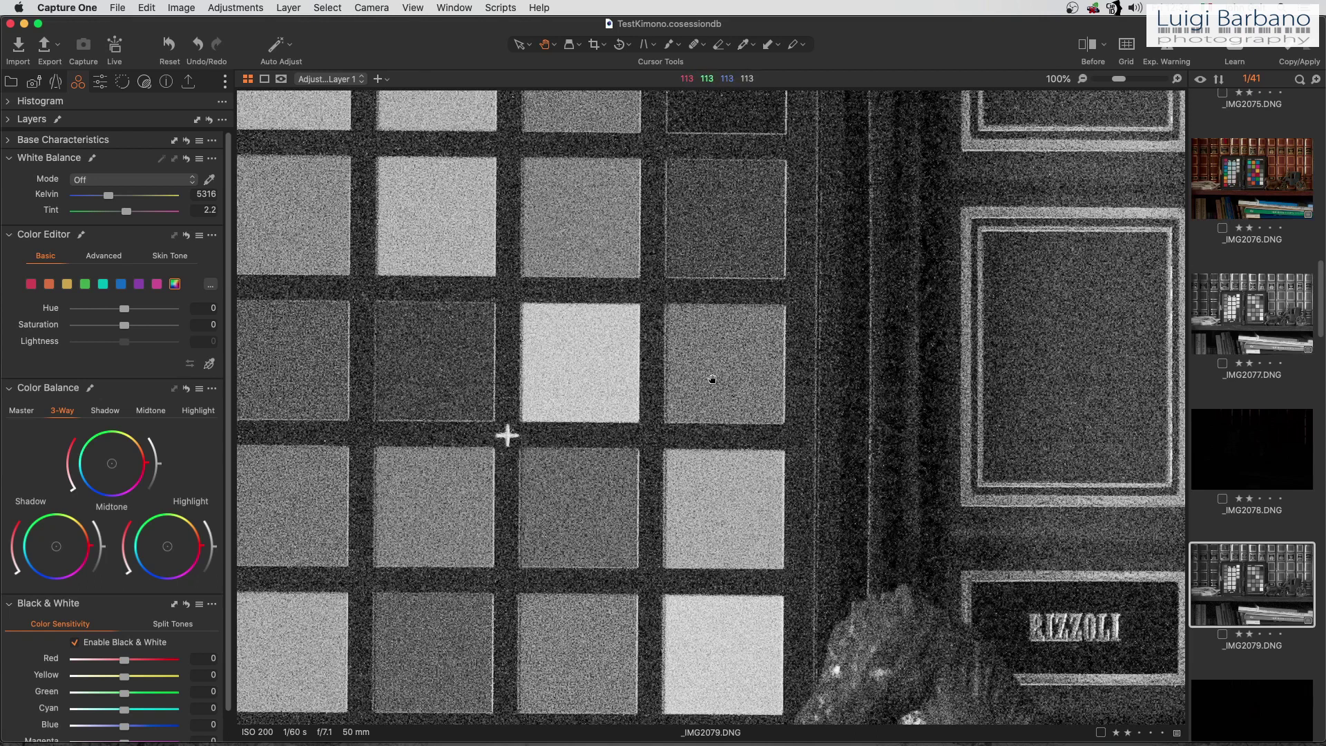
{"action": "key", "text": "z"}
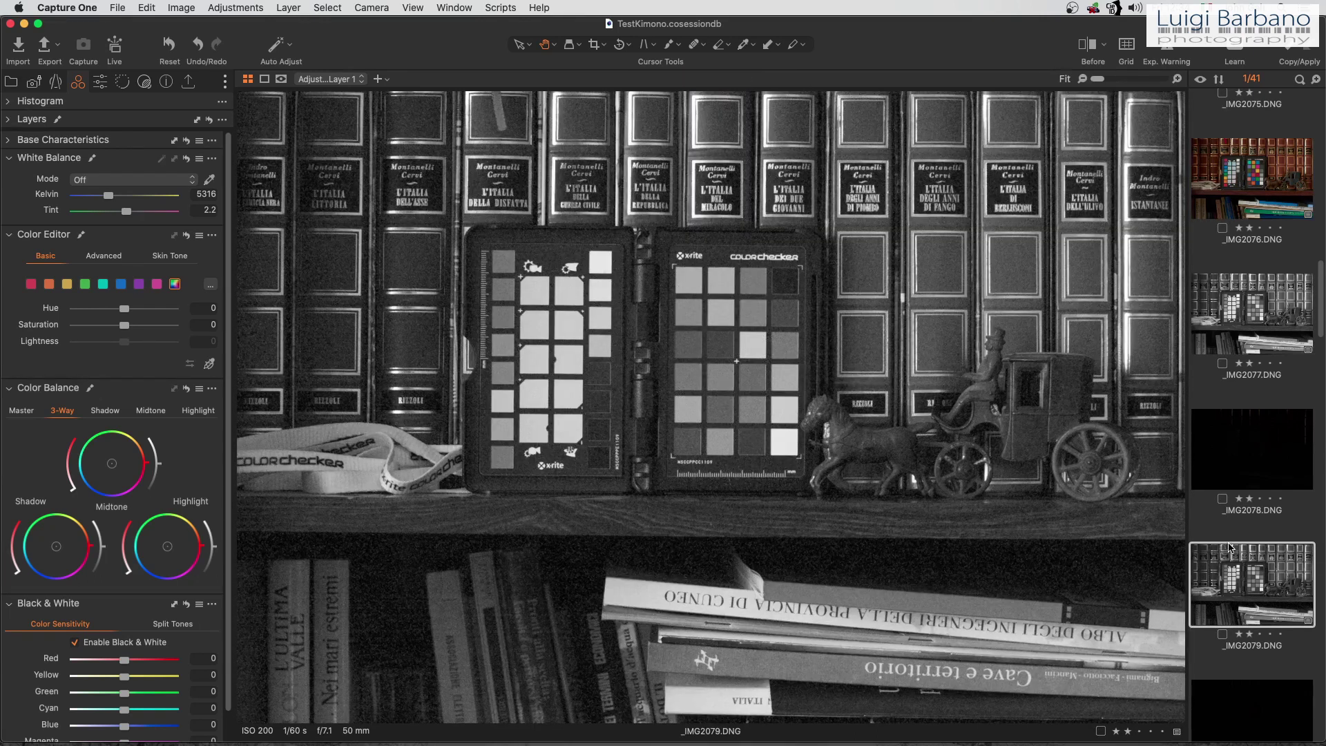
{"action": "scroll", "coordinate": [1259, 565], "scroll_direction": "down", "scroll_amount": 5}
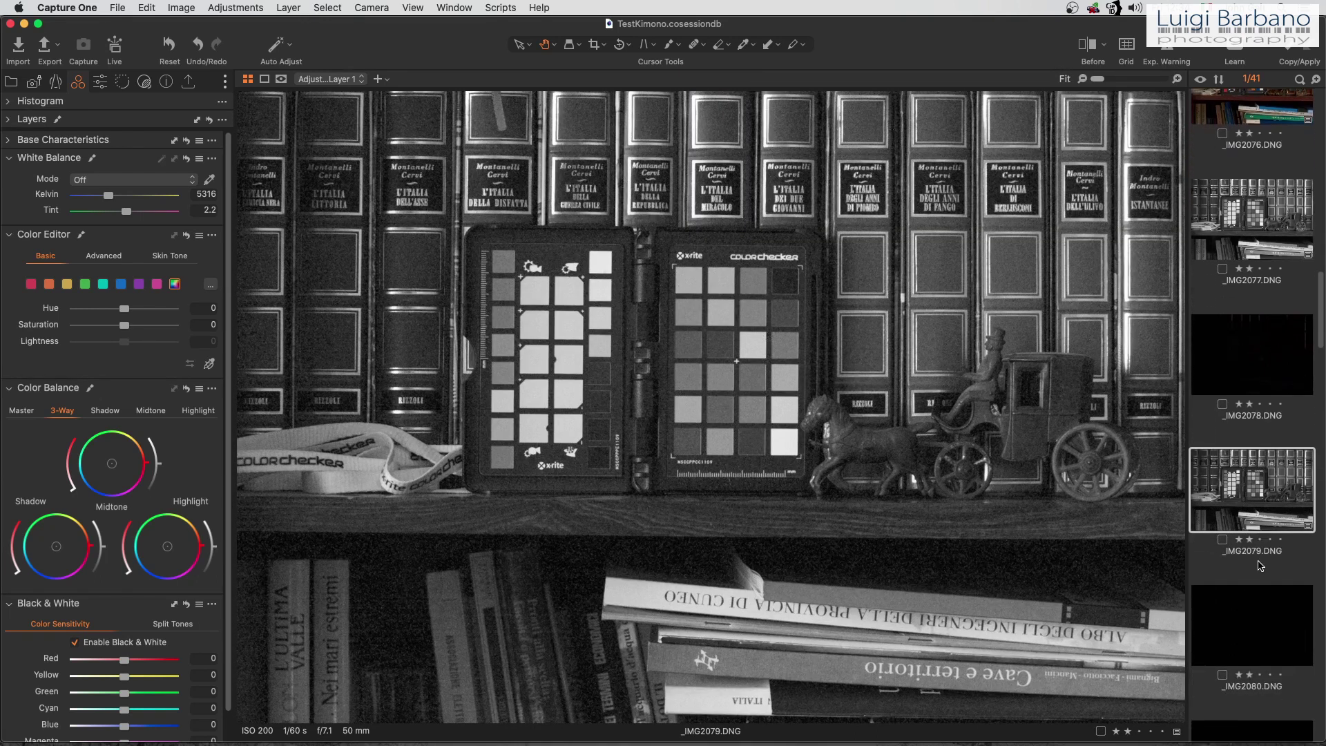
{"action": "scroll", "coordinate": [1259, 565], "scroll_direction": "up", "scroll_amount": 2}
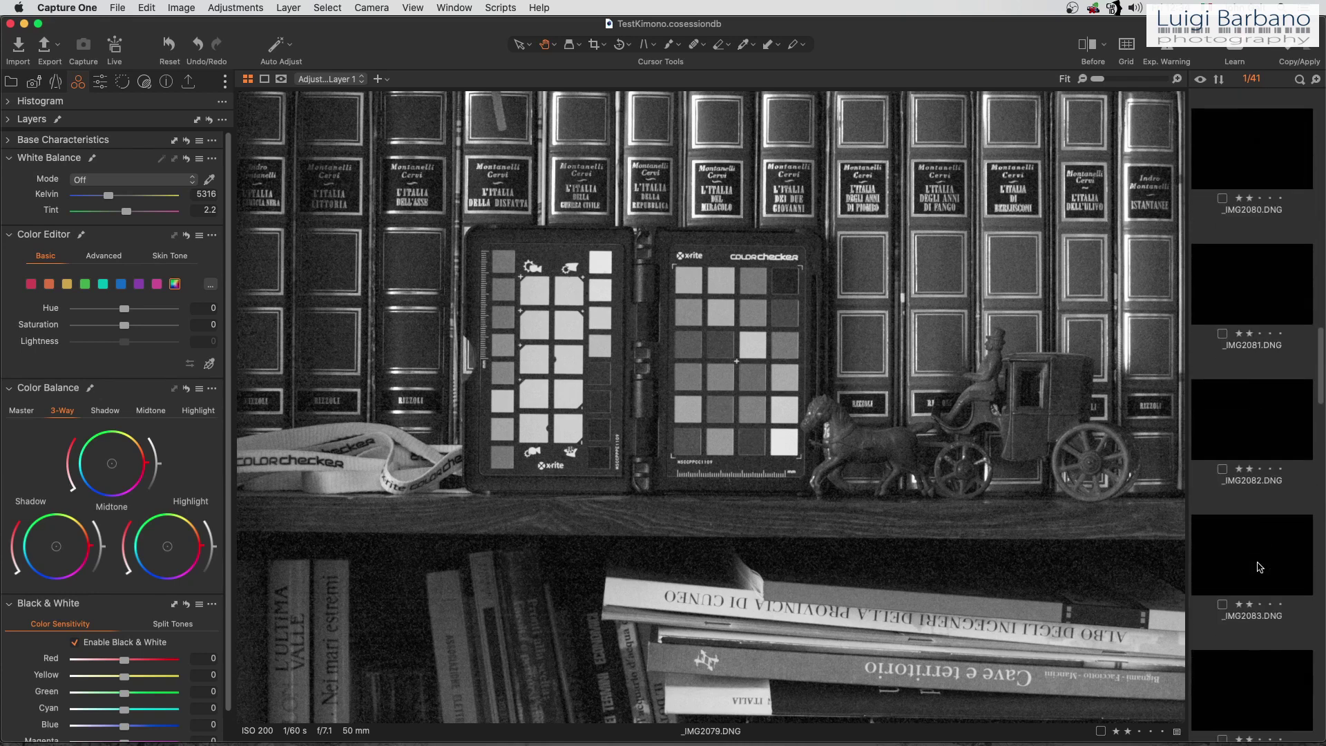
{"action": "scroll", "coordinate": [1258, 565], "scroll_direction": "up", "scroll_amount": 10}
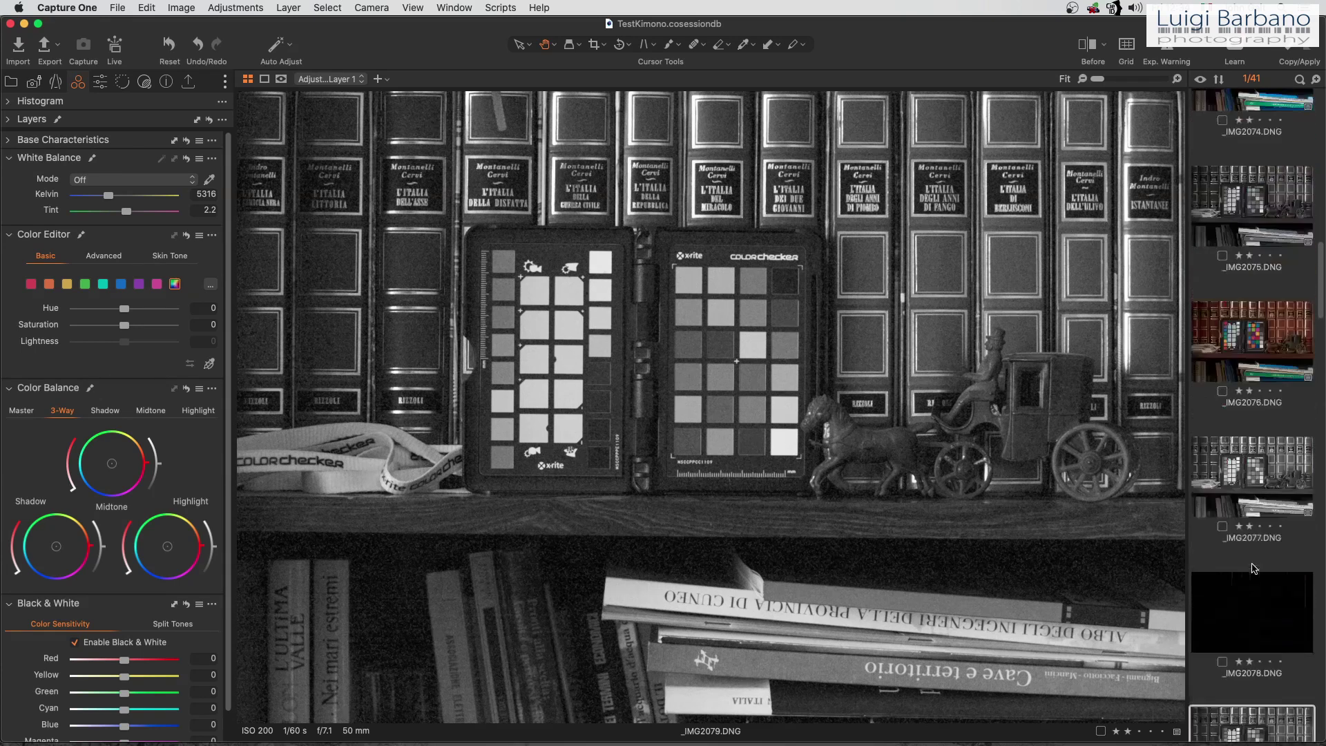
{"action": "scroll", "coordinate": [1252, 567], "scroll_direction": "up", "scroll_amount": 1}
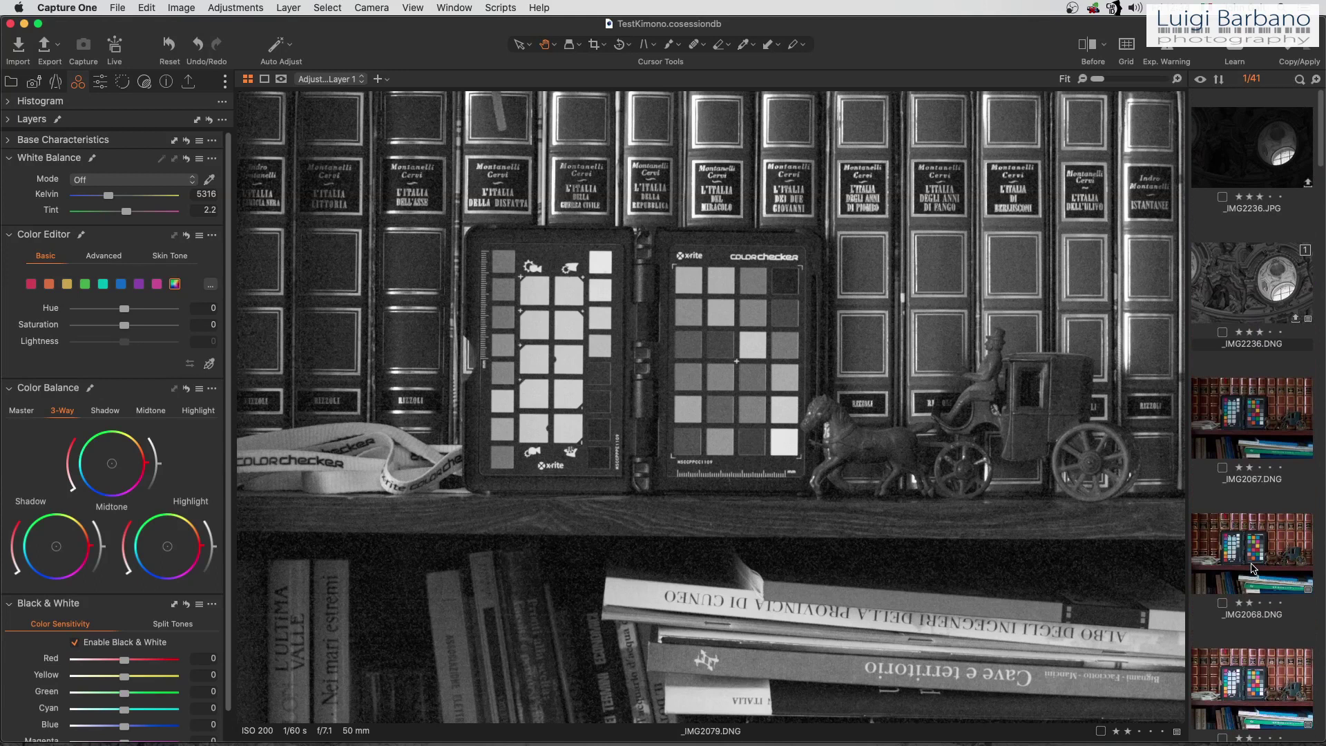
Step: Move from _IMG2236.DNG down the filmstrip to the monochrome bookshelf shot _IMG2378.DNG
{"action": "left_click", "coordinate": [1250, 286]}
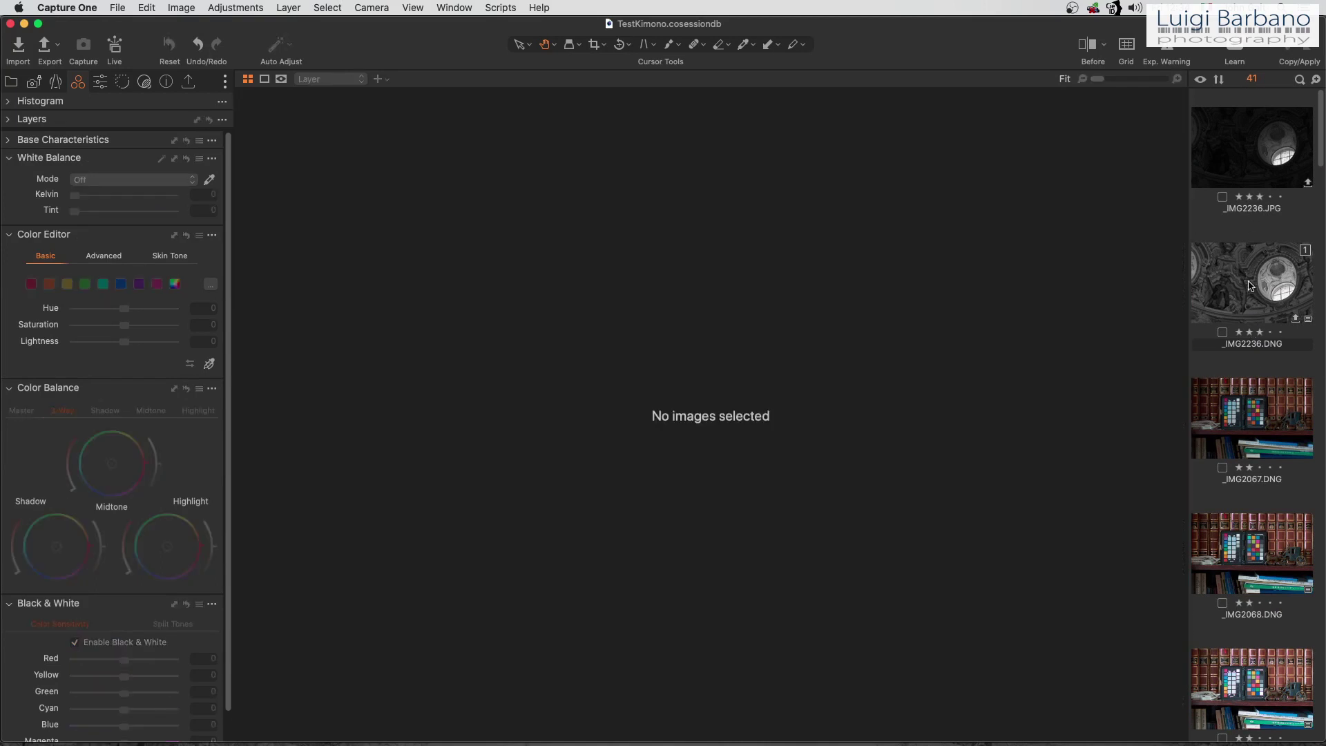
{"action": "left_click", "coordinate": [1251, 286]}
{"action": "scroll", "coordinate": [1253, 359], "scroll_direction": "down", "scroll_amount": 10}
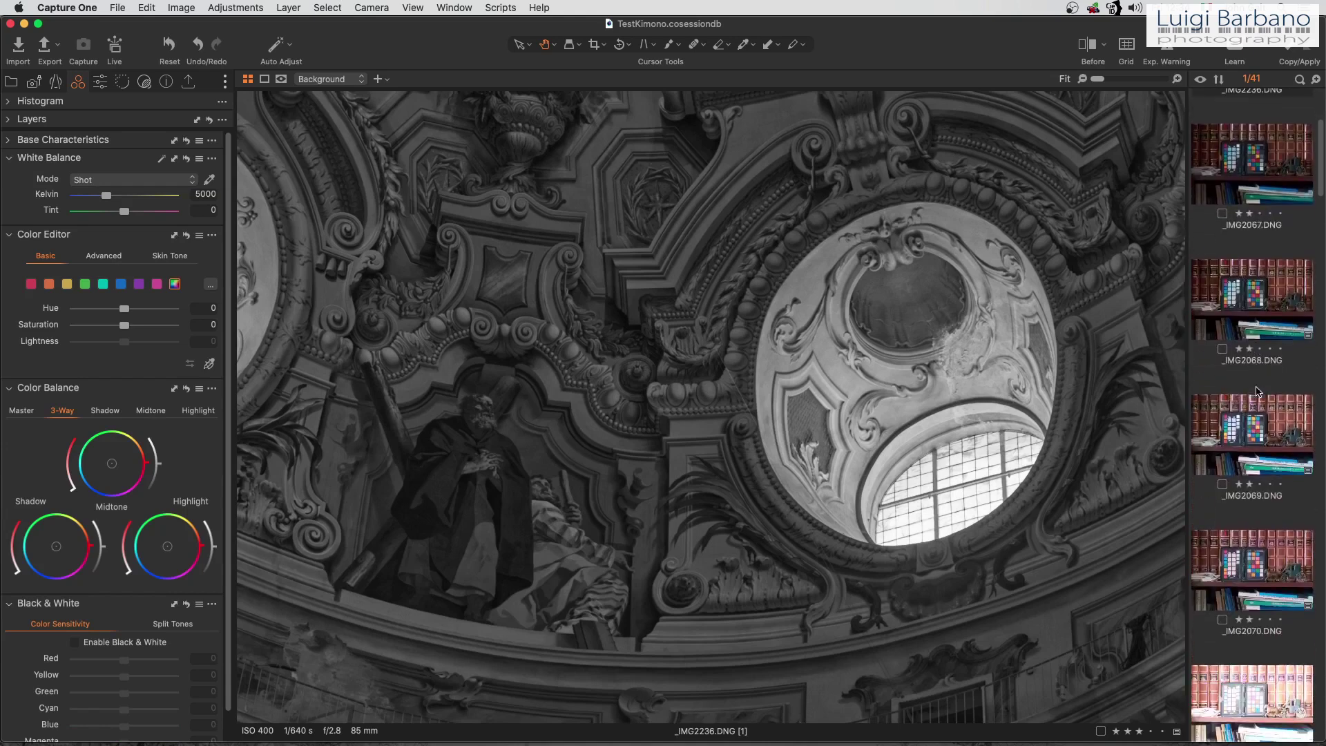
{"action": "scroll", "coordinate": [1256, 392], "scroll_direction": "down", "scroll_amount": 18}
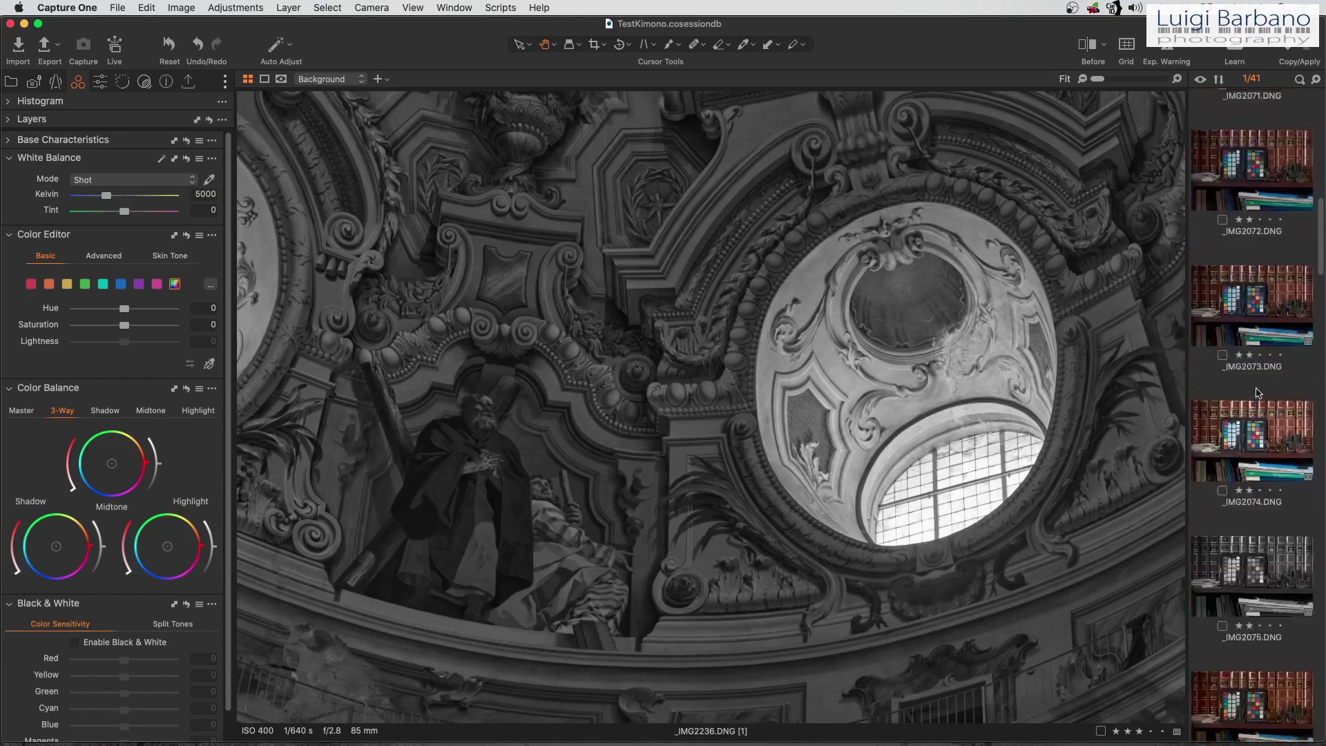
{"action": "scroll", "coordinate": [1256, 392], "scroll_direction": "down", "scroll_amount": 7}
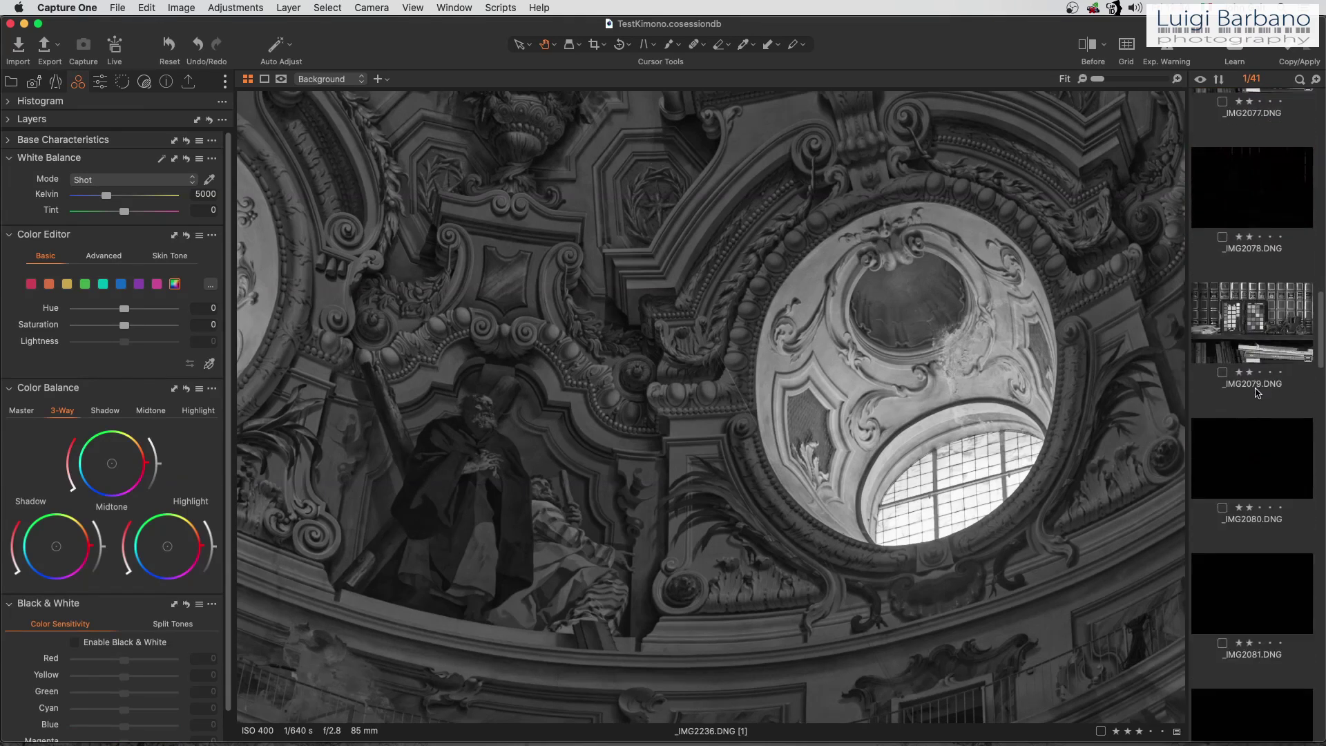
{"action": "scroll", "coordinate": [1257, 393], "scroll_direction": "down", "scroll_amount": 16}
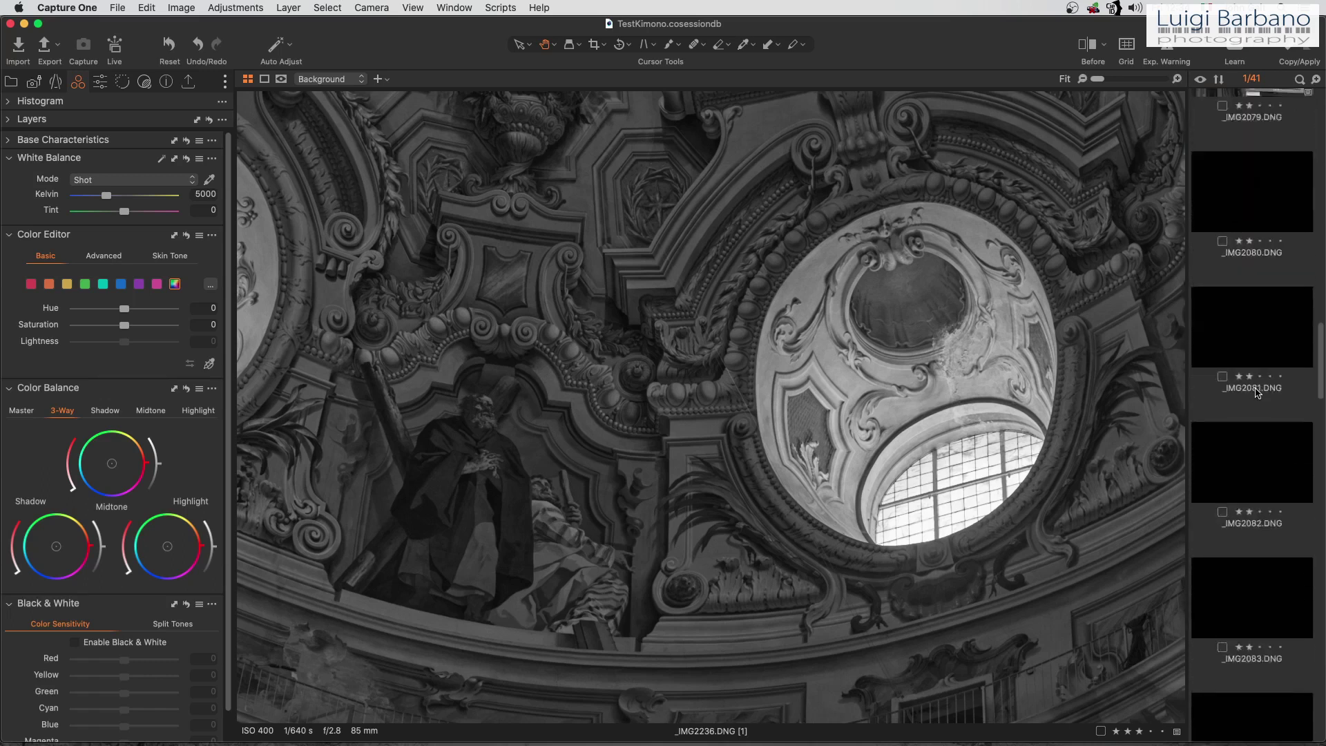
{"action": "scroll", "coordinate": [1257, 393], "scroll_direction": "down", "scroll_amount": 4}
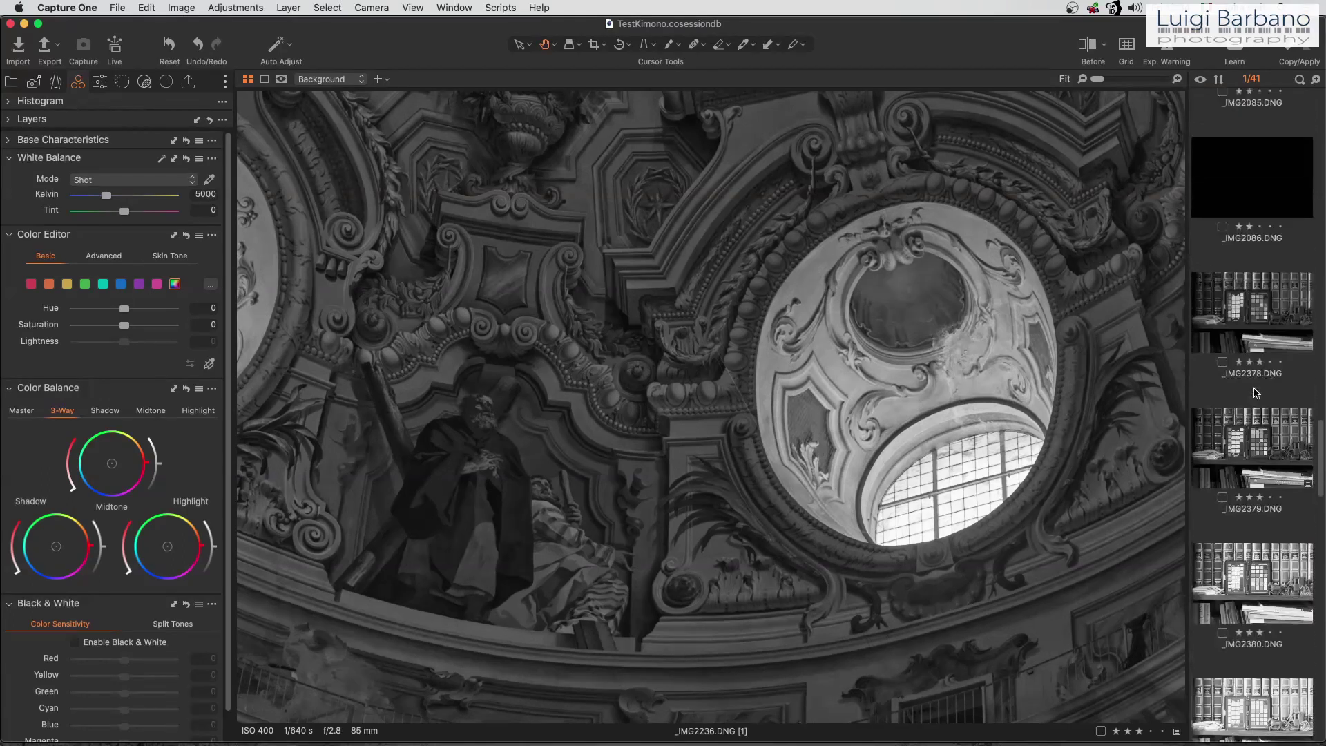
{"action": "left_click", "coordinate": [1257, 308]}
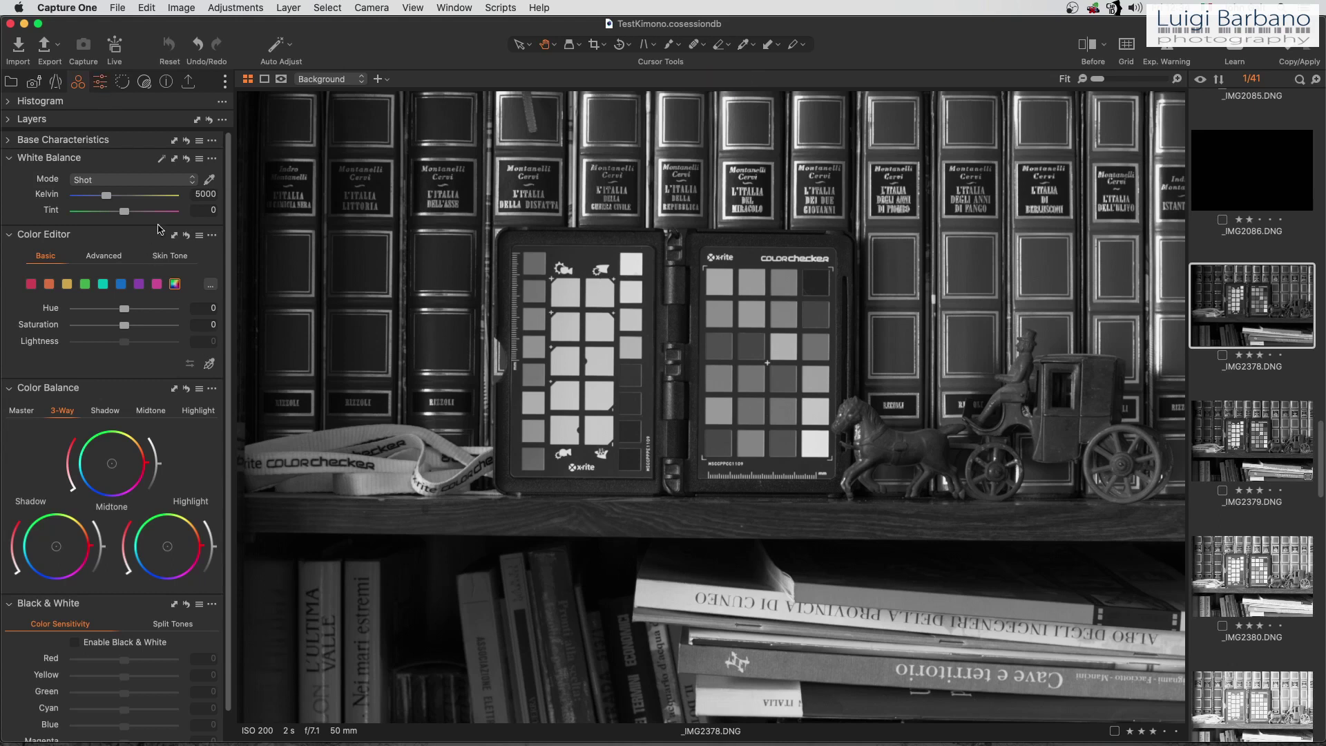
Step: Preview _IMG2378 with High Dynamic Range Shadow at 100, then reset Shadow to 0
{"action": "key", "text": "super+alt+5"}
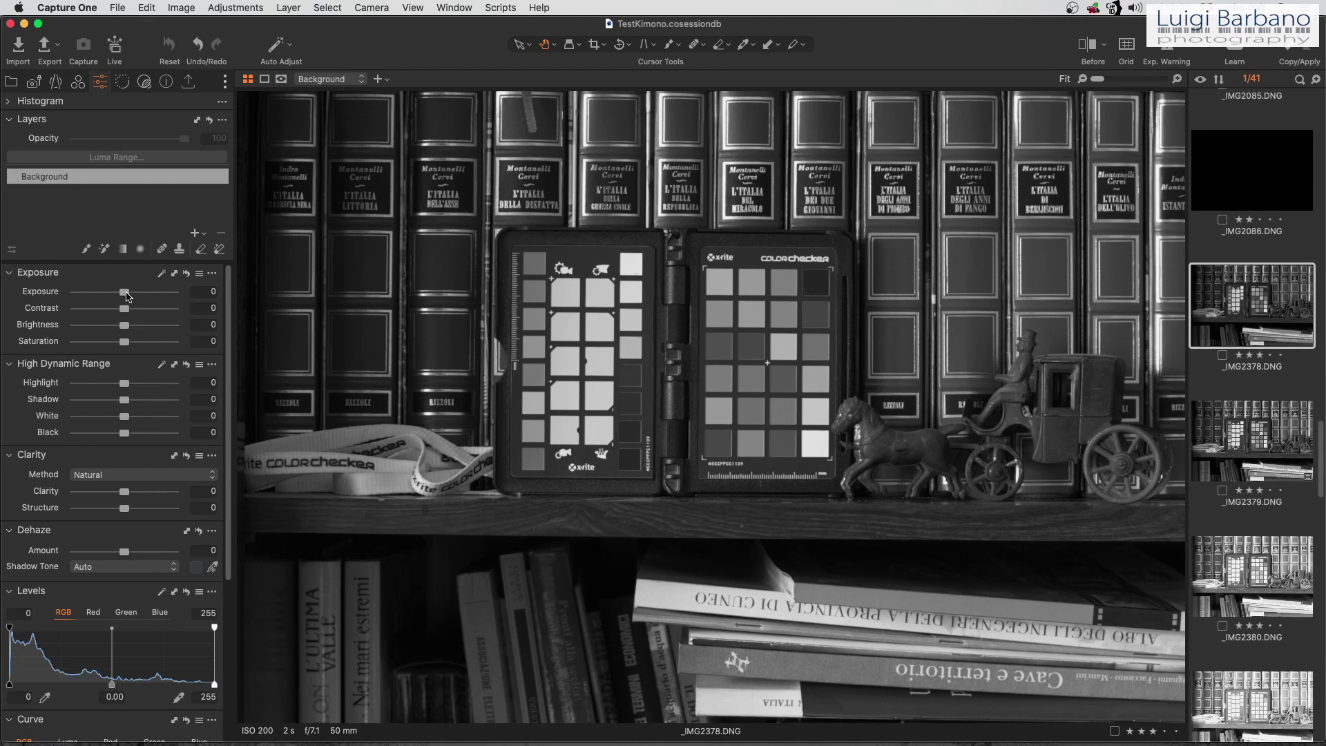
{"action": "left_click_drag", "start_coordinate": [124, 404], "coordinate": [181, 404]}
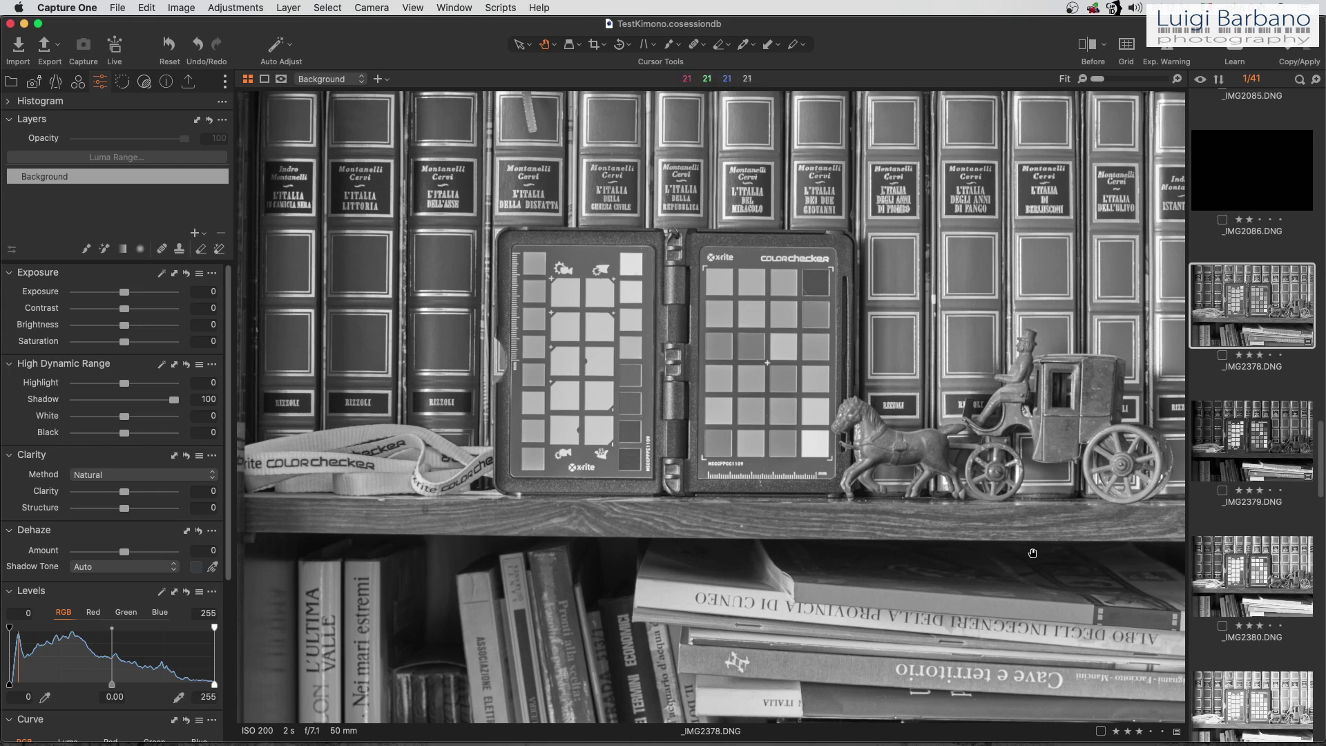
{"action": "double_click", "coordinate": [173, 399]}
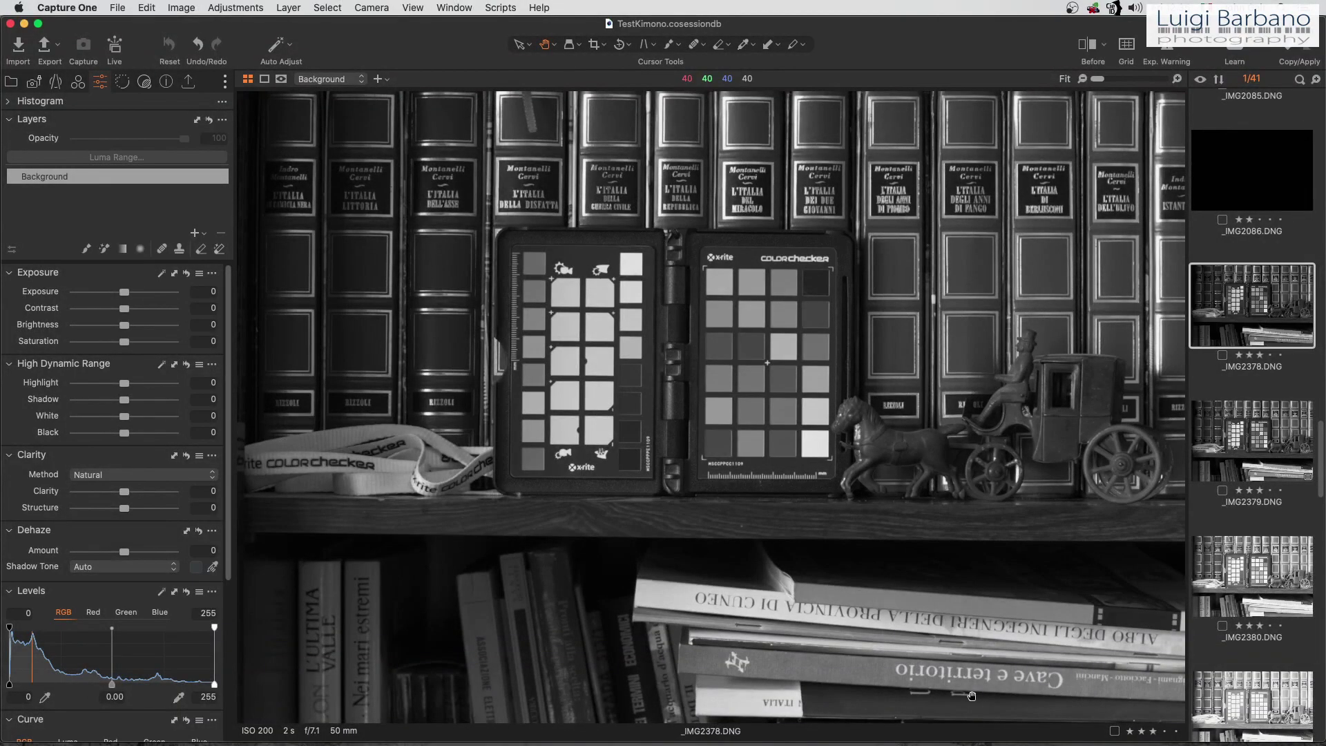